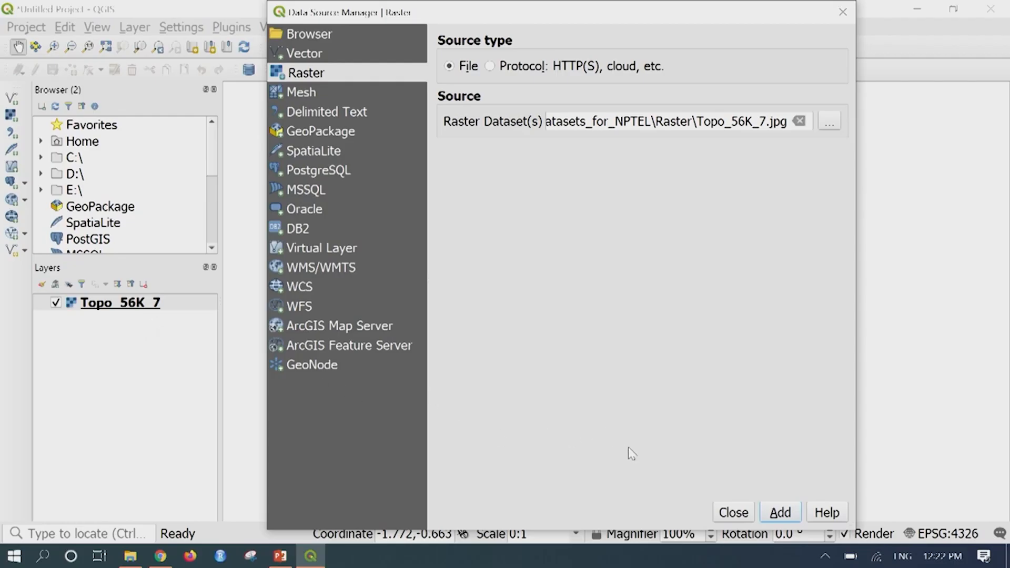
Step: Close the data source manager and review the Topo_56K_7 layer's information, including its CRS and extent, in the layer properties
{"action": "left_click", "coordinate": [734, 513]}
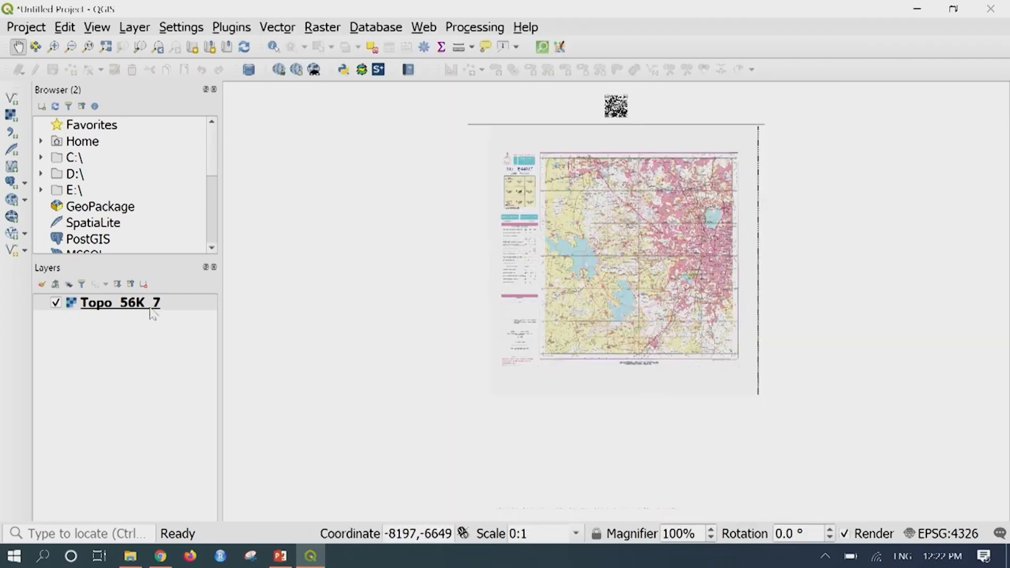
{"action": "right_click", "coordinate": [187, 308]}
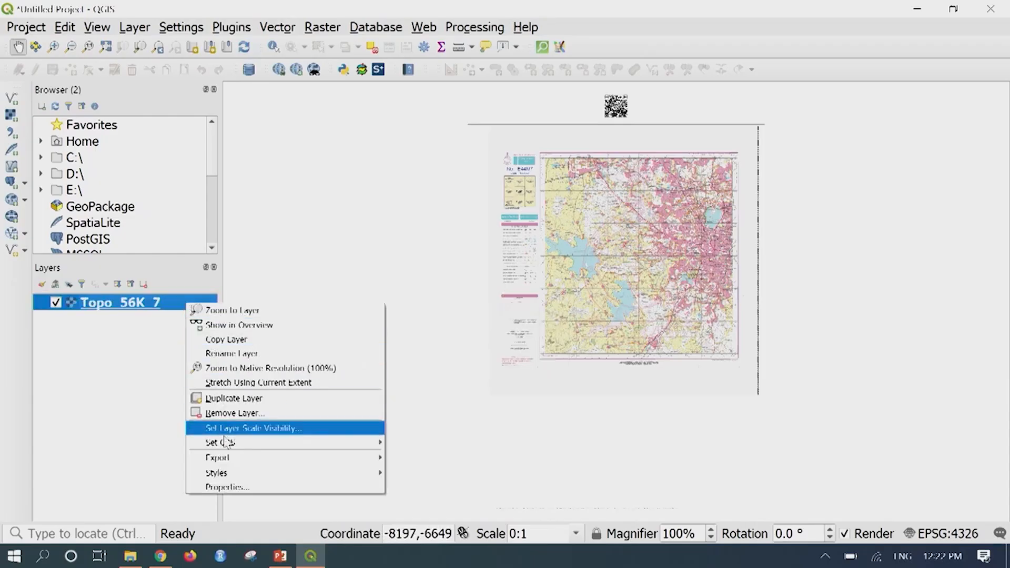
{"action": "left_click", "coordinate": [244, 490]}
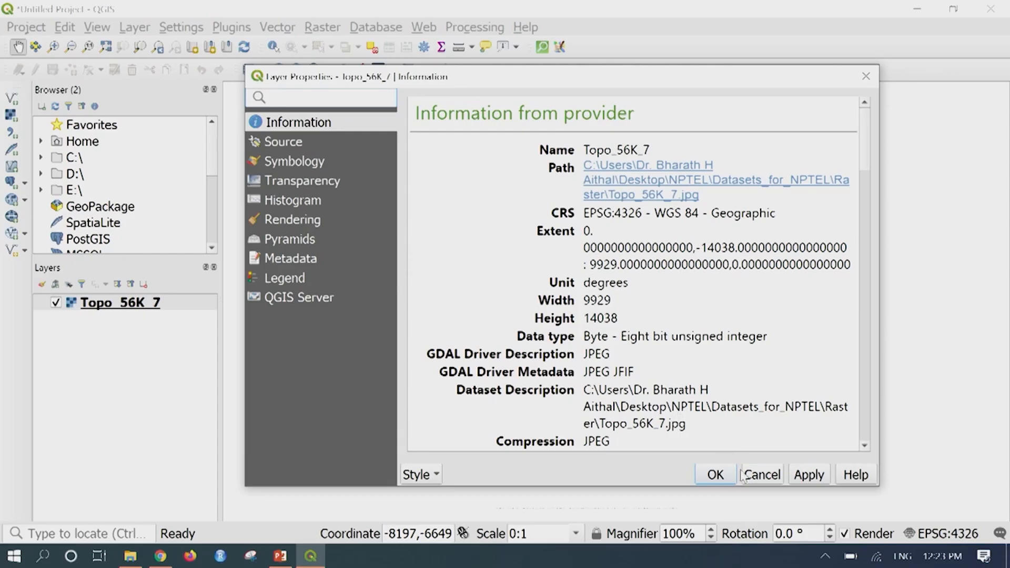
{"action": "left_click", "coordinate": [761, 475]}
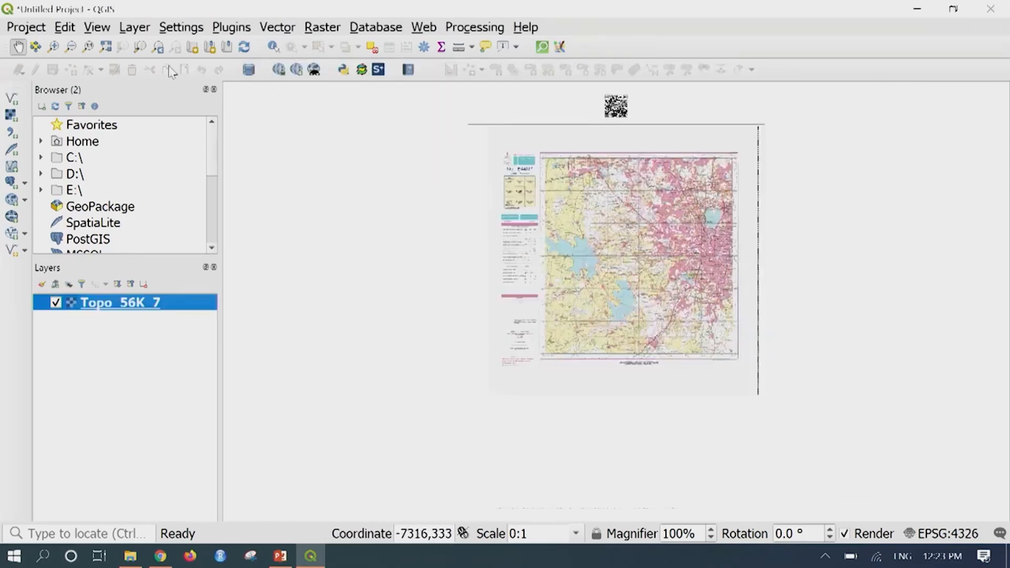
Step: Examine the latitude and longitude labels at the north-west corner of the toposheet's map frame
{"action": "left_click", "coordinate": [53, 46]}
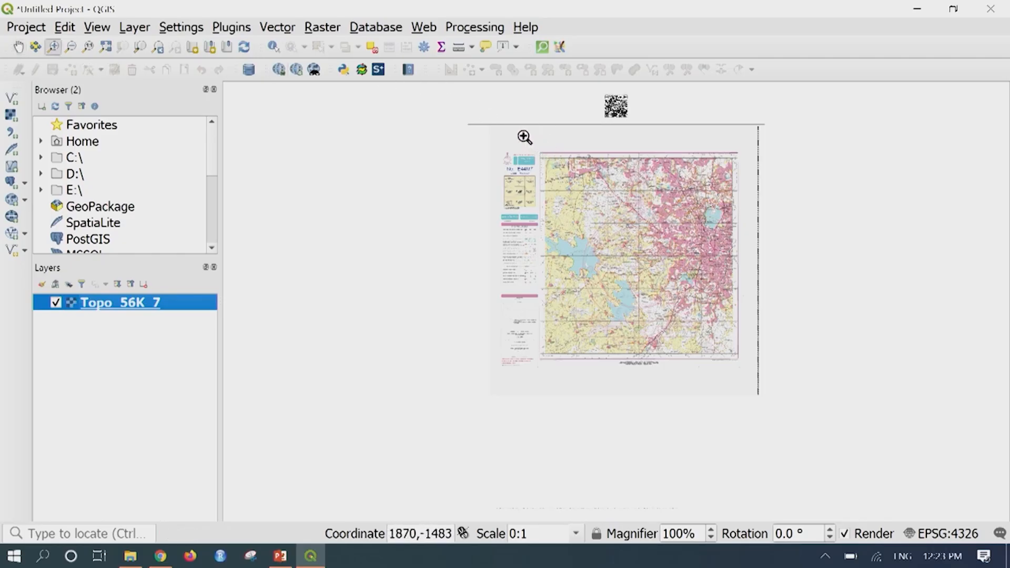
{"action": "left_click_drag", "start_coordinate": [524, 137], "coordinate": [599, 231]}
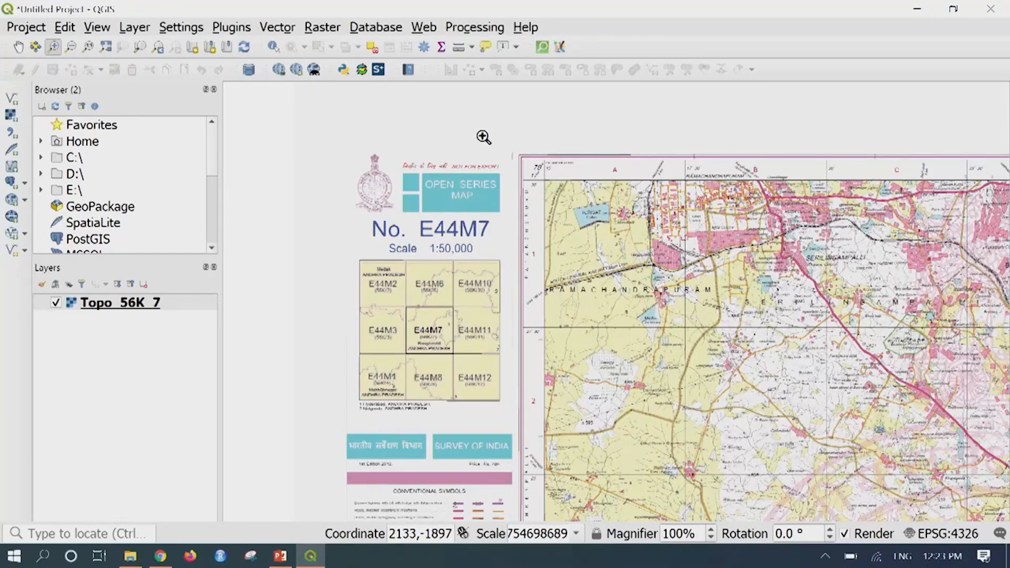
{"action": "left_click_drag", "start_coordinate": [483, 137], "coordinate": [609, 237]}
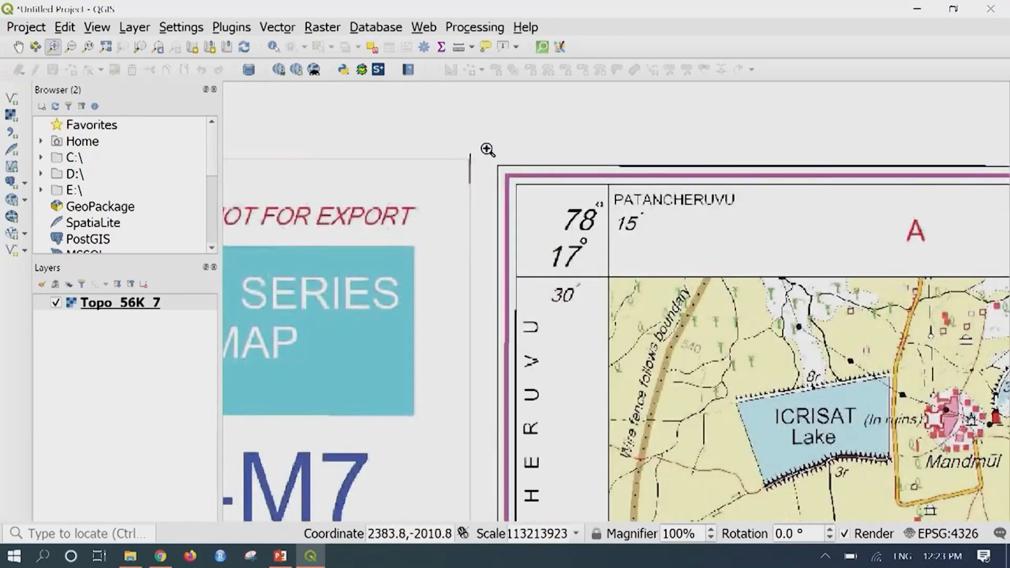
{"action": "left_click_drag", "start_coordinate": [467, 124], "coordinate": [816, 406]}
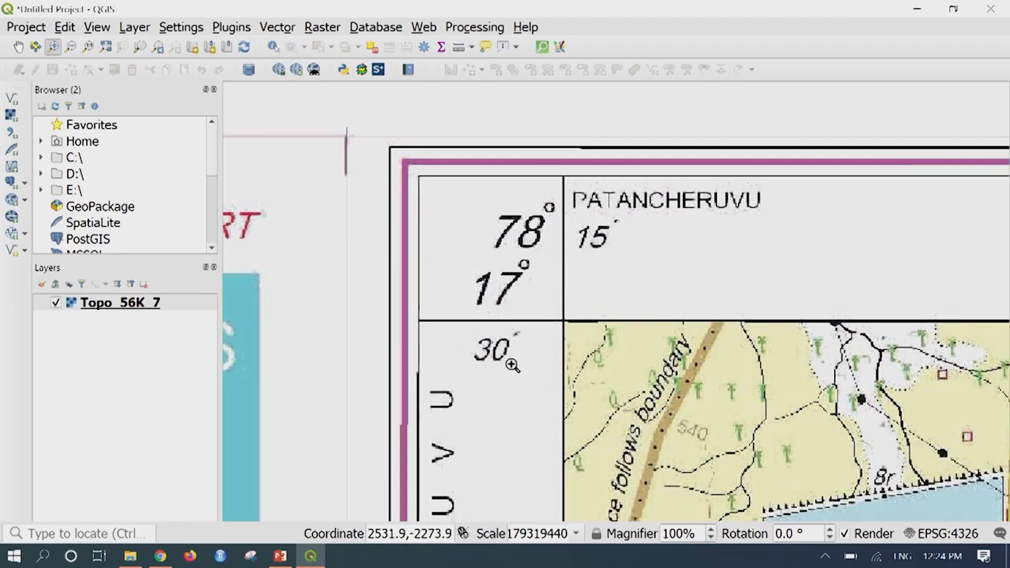
Step: Examine the latitude and longitude labels at the map frame's south-west corner and return to an overview of the sheet
{"action": "scroll", "coordinate": [561, 322], "scroll_direction": "down", "scroll_amount": 5}
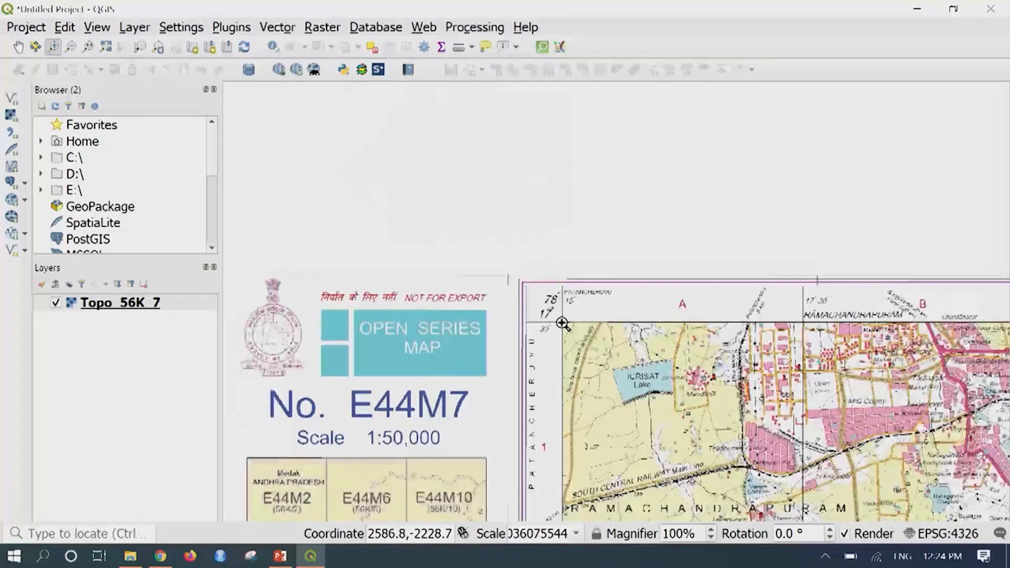
{"action": "scroll", "coordinate": [585, 380], "scroll_direction": "down", "scroll_amount": 2}
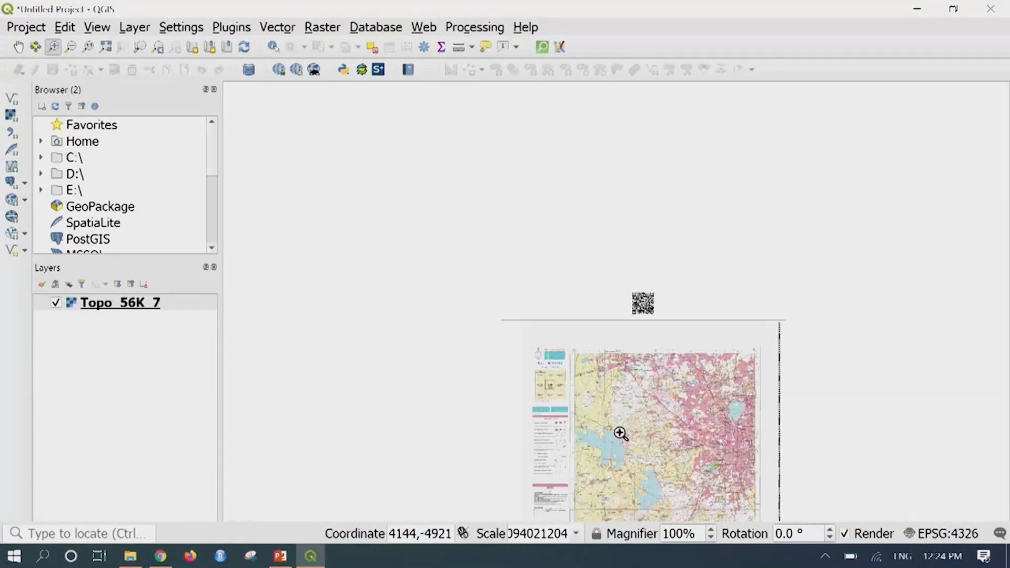
{"action": "scroll", "coordinate": [616, 386], "scroll_direction": "down", "scroll_amount": 2}
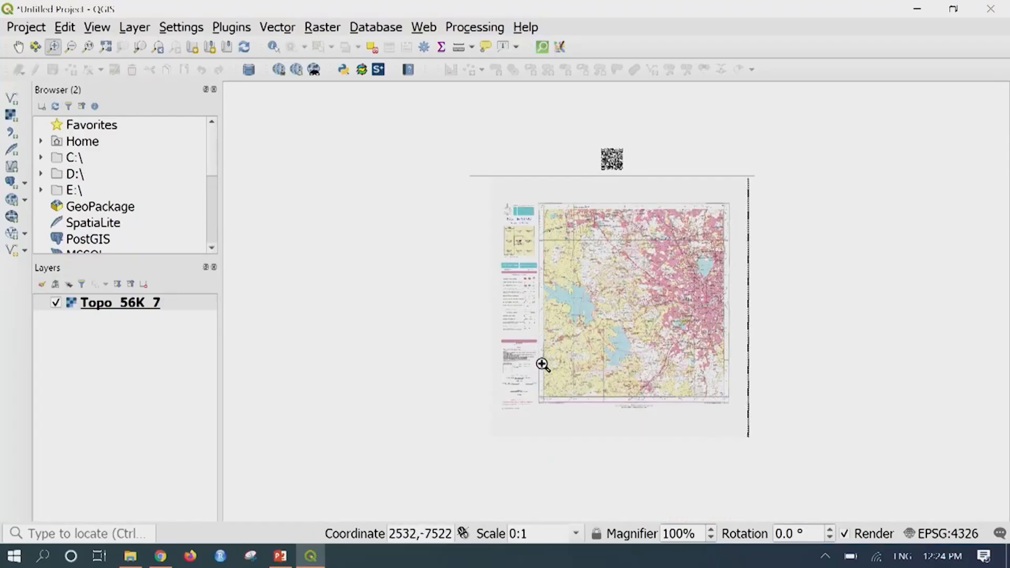
{"action": "left_click_drag", "start_coordinate": [530, 374], "coordinate": [581, 424]}
{"action": "left_click_drag", "start_coordinate": [435, 242], "coordinate": [582, 361]}
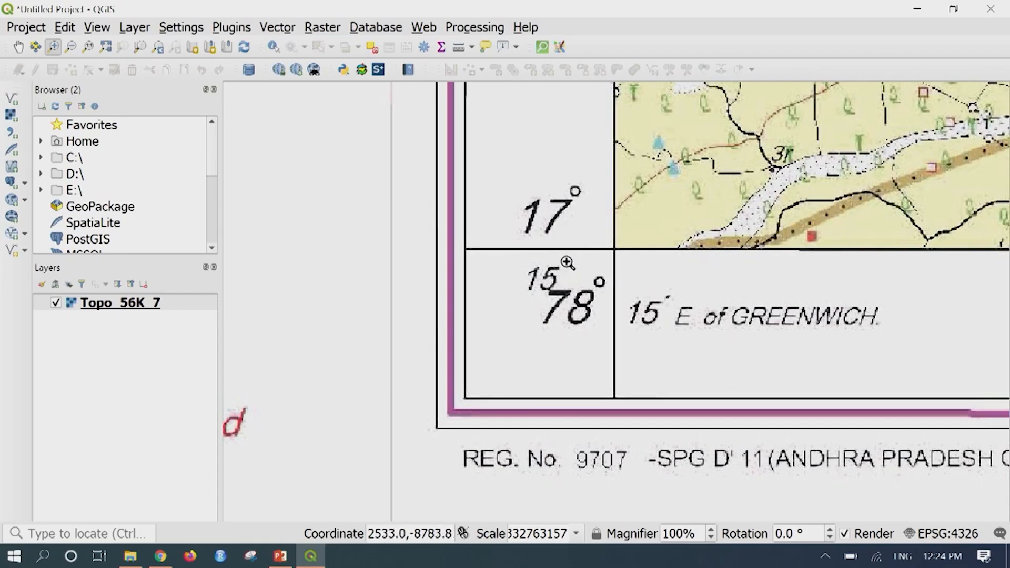
{"action": "left_click", "coordinate": [598, 262]}
{"action": "scroll", "coordinate": [598, 261], "scroll_direction": "down", "scroll_amount": 2}
{"action": "scroll", "coordinate": [598, 251], "scroll_direction": "down", "scroll_amount": 1}
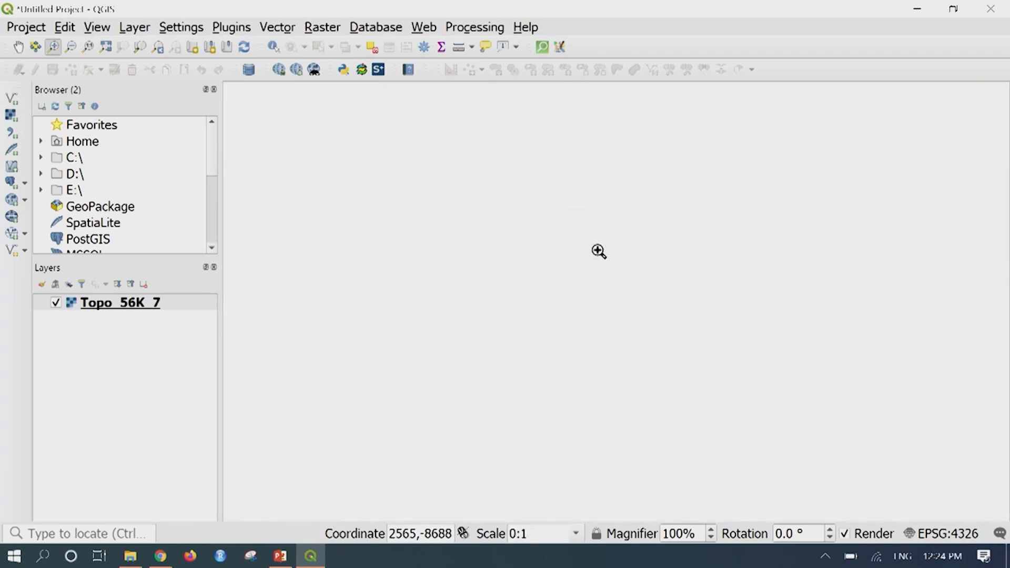
{"action": "left_click_drag", "start_coordinate": [668, 193], "coordinate": [582, 388]}
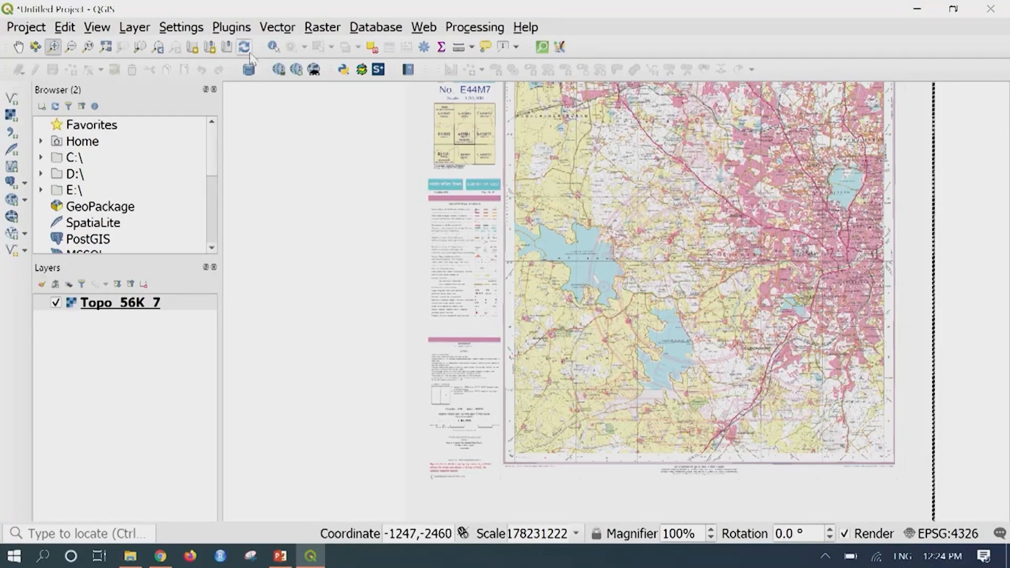
Step: Search the available plugins for "geore" and check whether the Georeferencer GDAL plugin is installed and enabled
{"action": "left_click", "coordinate": [235, 29]}
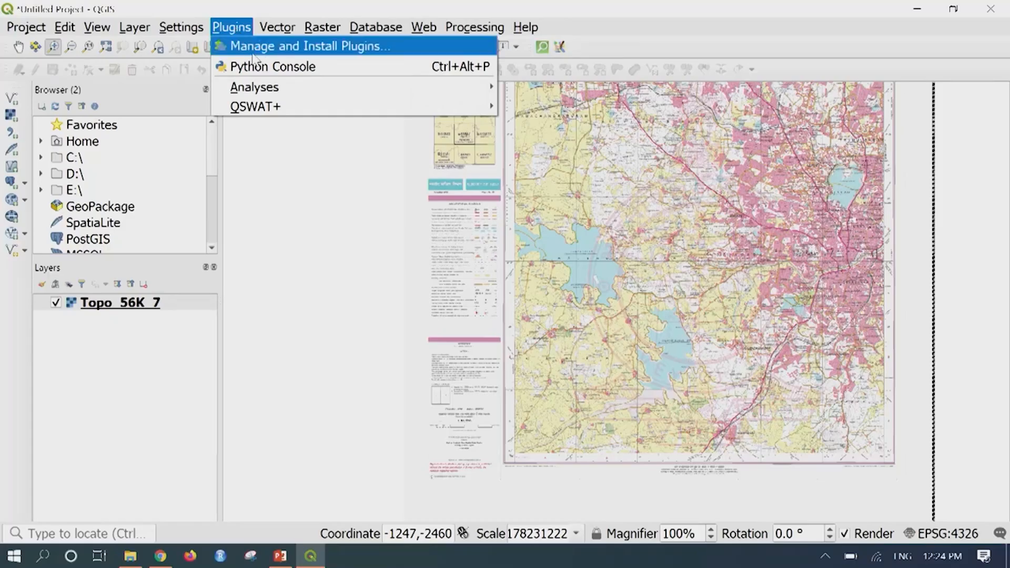
{"action": "left_click", "coordinate": [268, 47]}
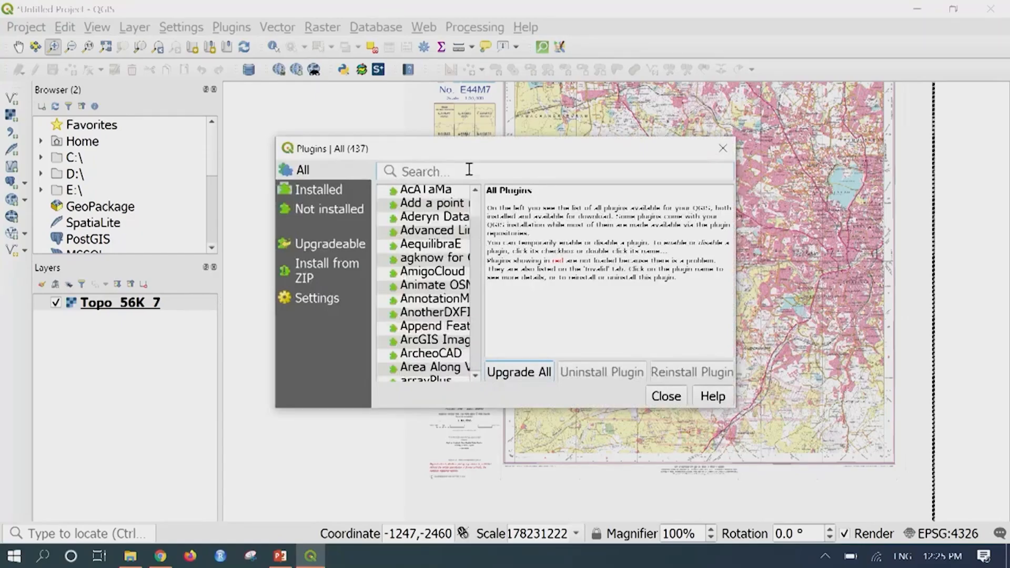
{"action": "type", "text": "geore"}
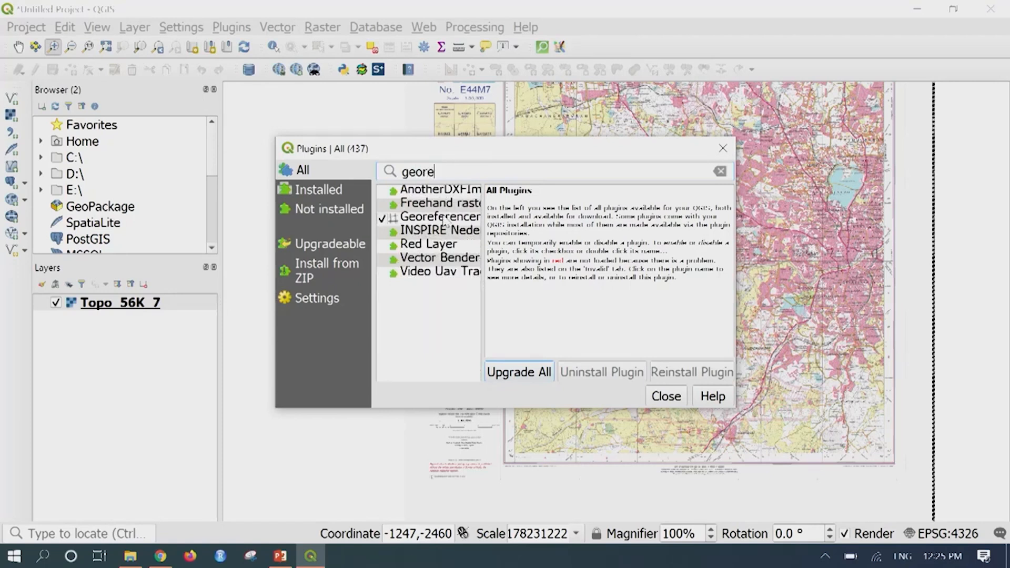
{"action": "left_click", "coordinate": [445, 221]}
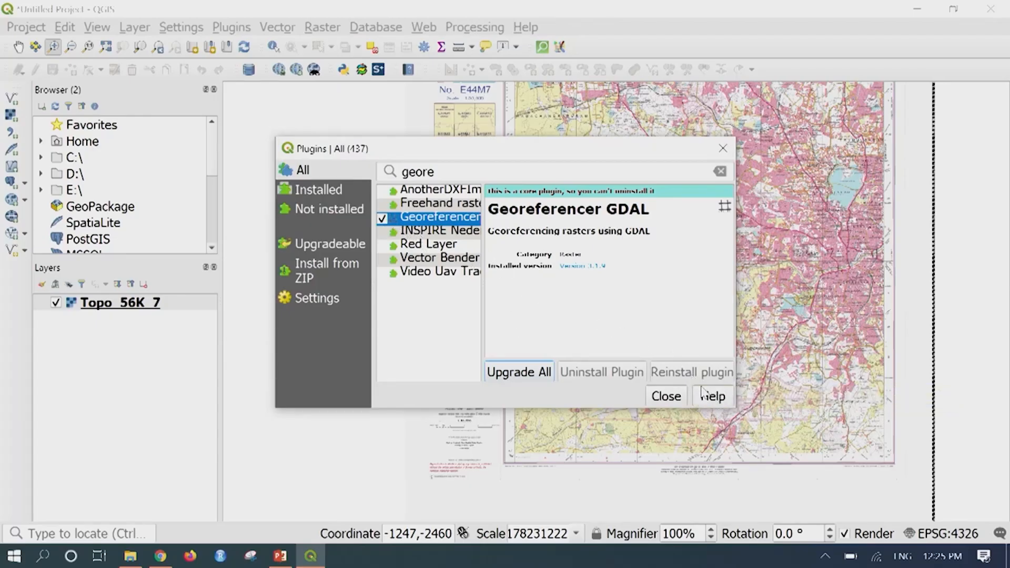
{"action": "left_click", "coordinate": [666, 397]}
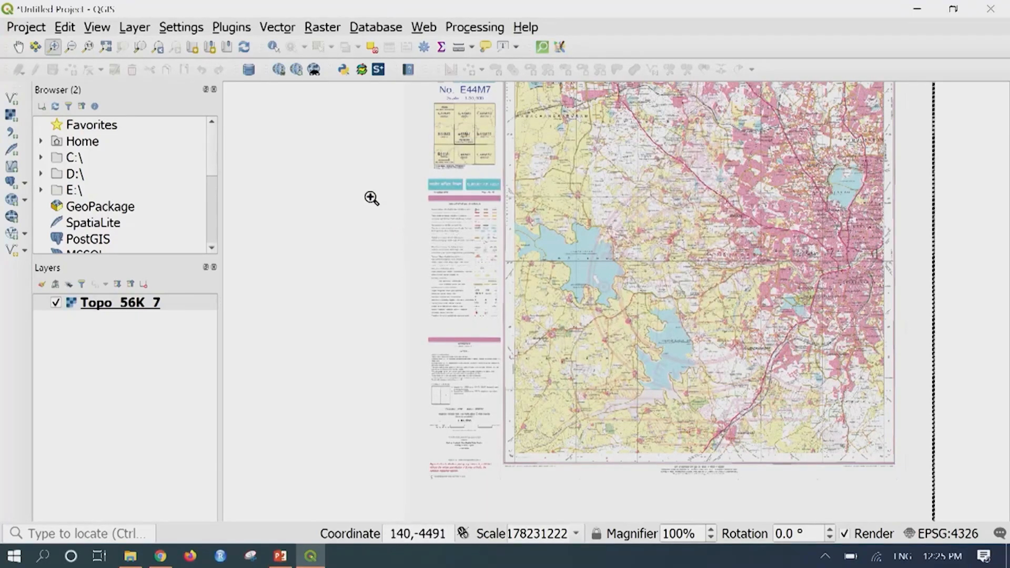
Step: Open the Georeferencer and load the Topo_56K_7 JPG raster from the Raster folder, cancelling the CRS selection
{"action": "left_click", "coordinate": [334, 26]}
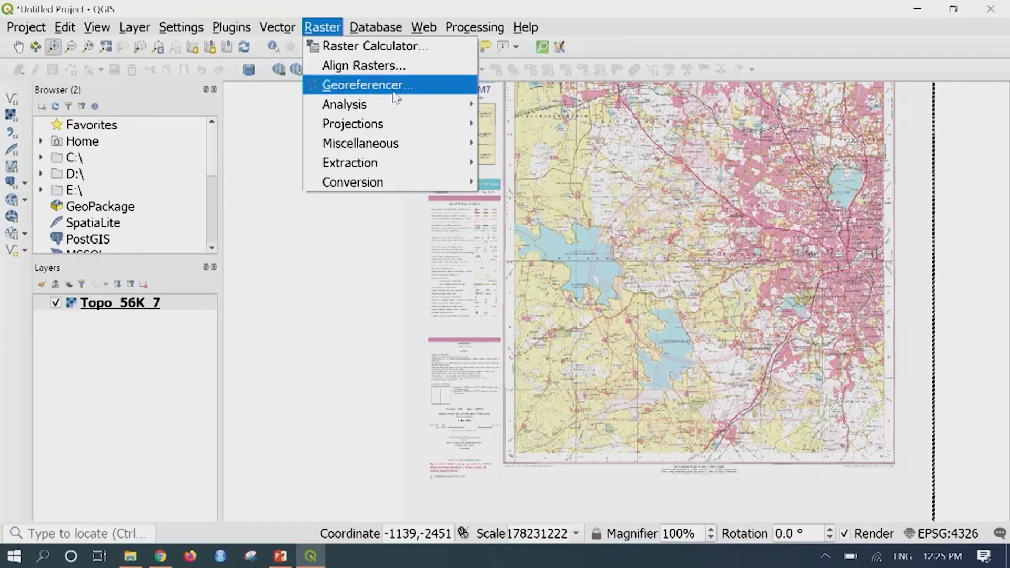
{"action": "left_click", "coordinate": [411, 94]}
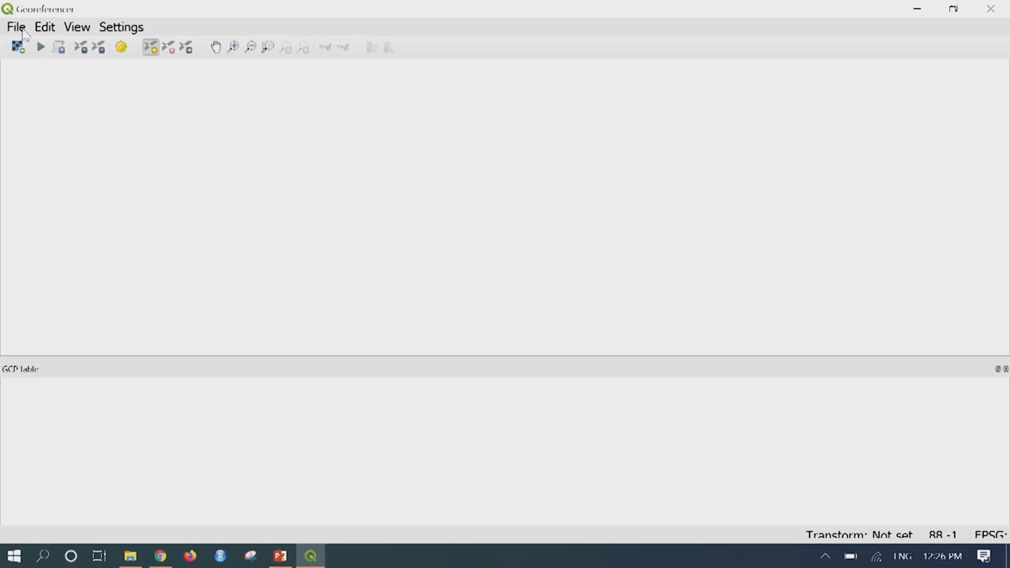
{"action": "left_click", "coordinate": [19, 31]}
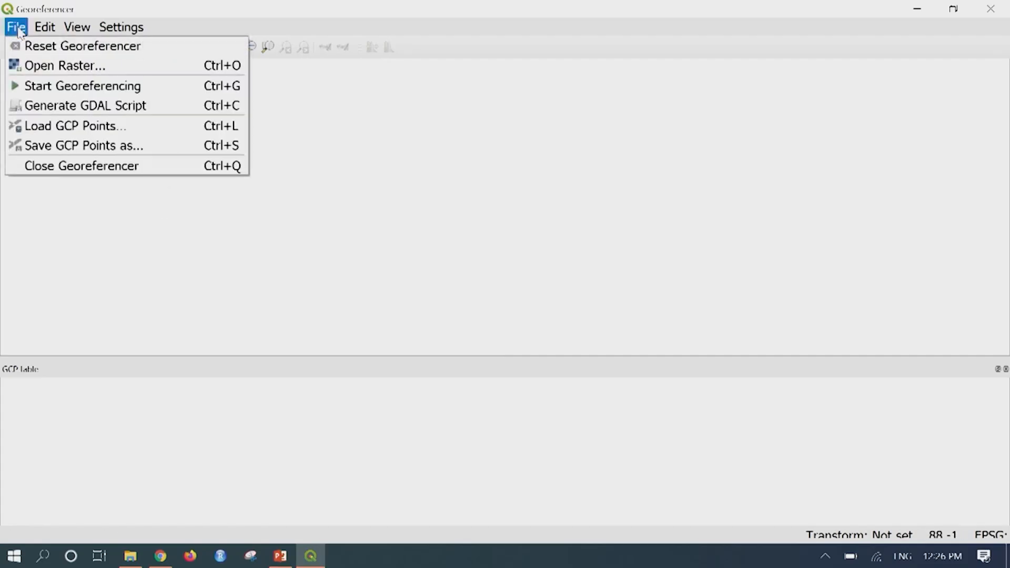
{"action": "left_click", "coordinate": [46, 67]}
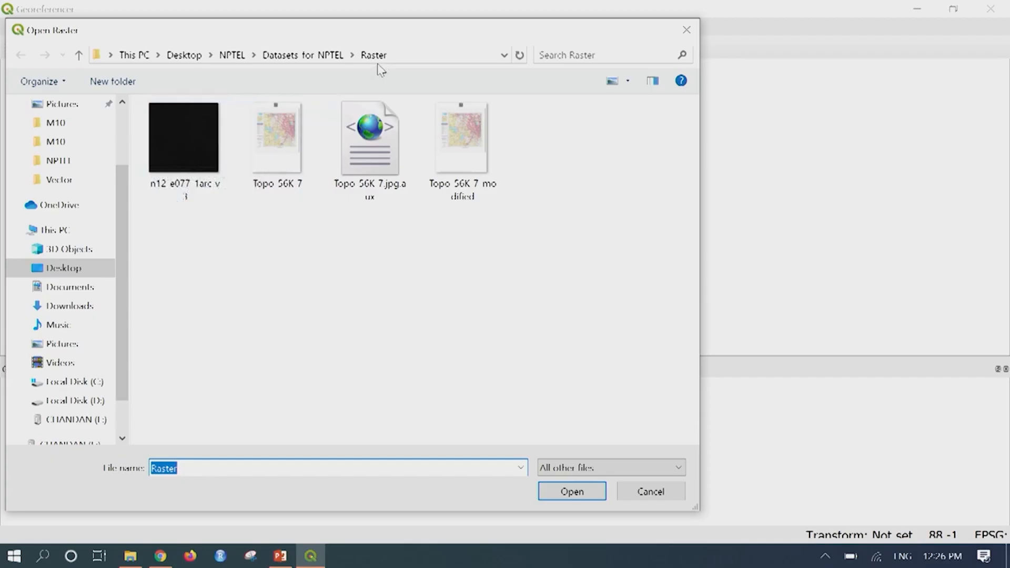
{"action": "left_click", "coordinate": [277, 153]}
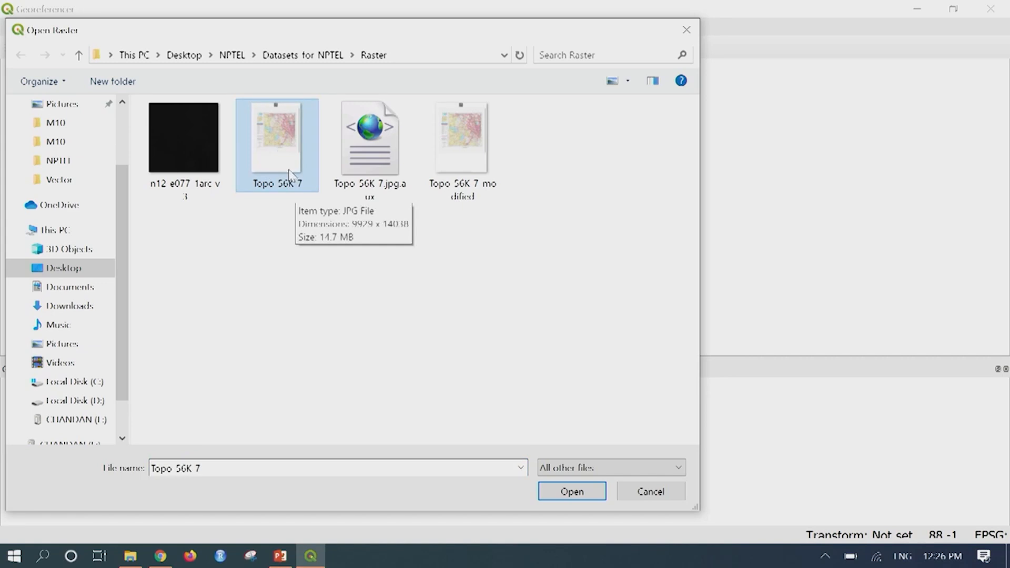
{"action": "left_click", "coordinate": [575, 492]}
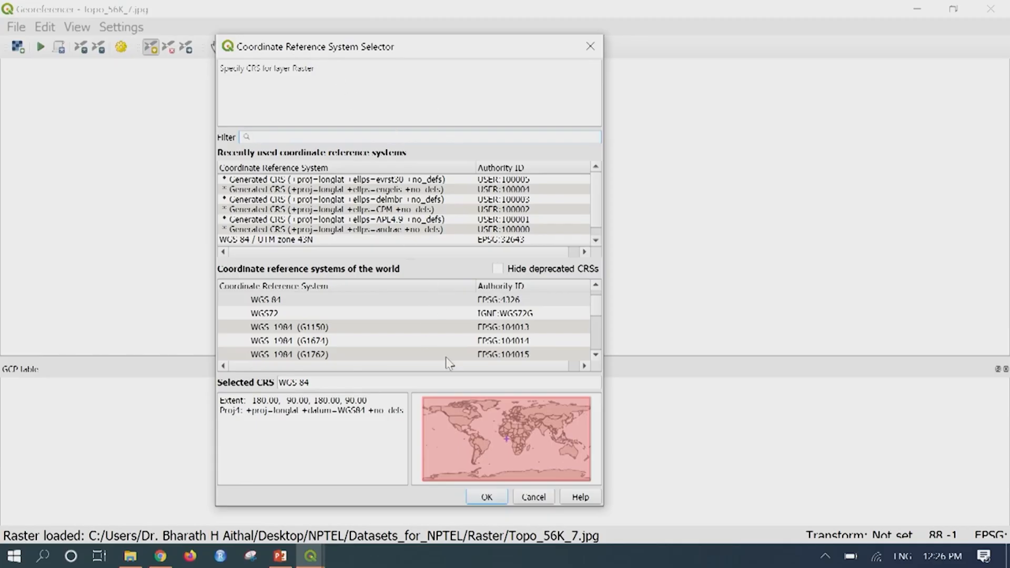
{"action": "left_click", "coordinate": [533, 497]}
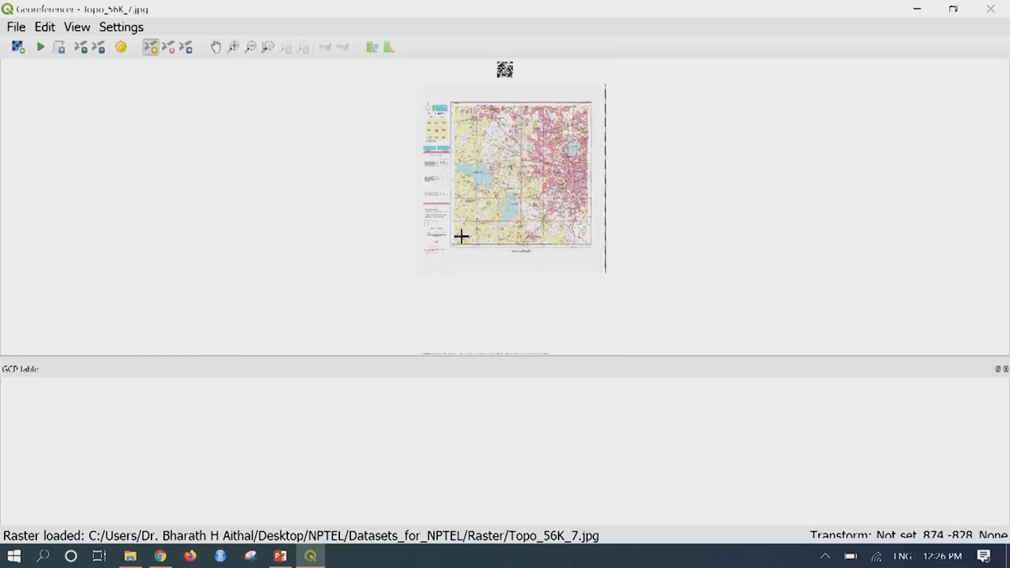
{"action": "left_click", "coordinate": [512, 353]}
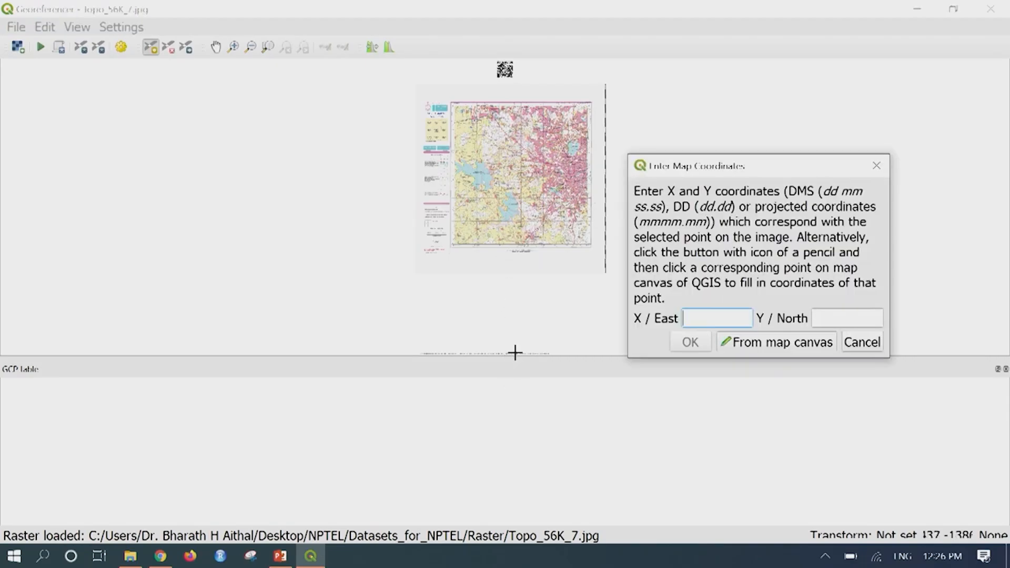
{"action": "left_click", "coordinate": [875, 165]}
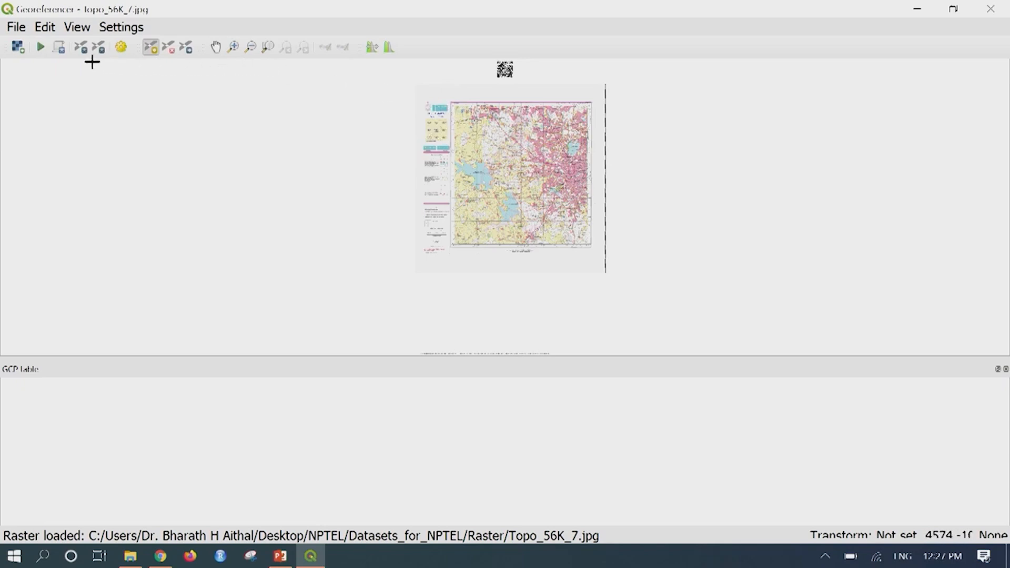
Step: Add a control point at the map frame's north-west corner intersection with X/East 78°15′ and Y/North 17°30′
{"action": "left_click", "coordinate": [234, 50]}
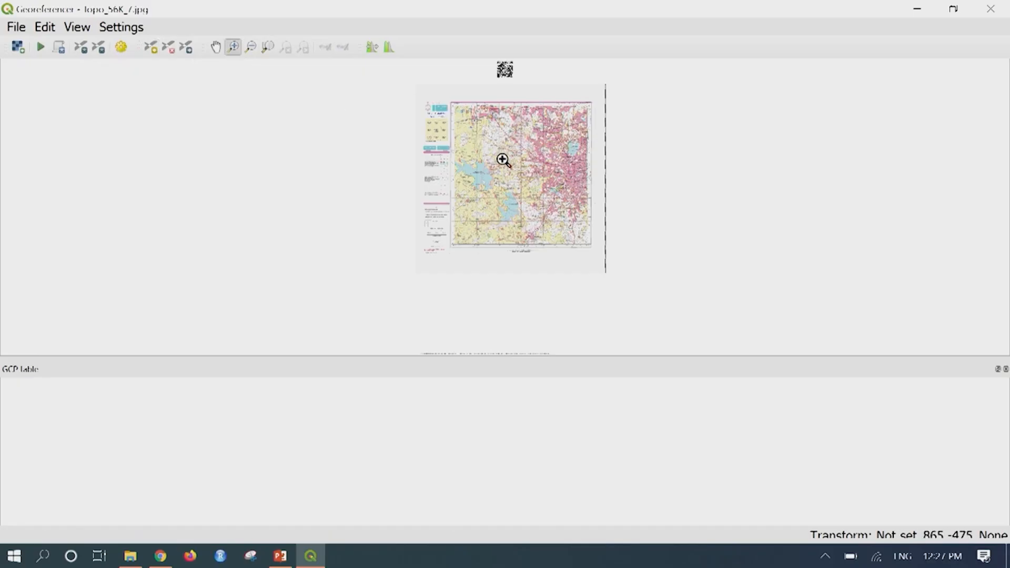
{"action": "left_click_drag", "start_coordinate": [435, 89], "coordinate": [485, 153]}
{"action": "left_click_drag", "start_coordinate": [428, 92], "coordinate": [542, 199]}
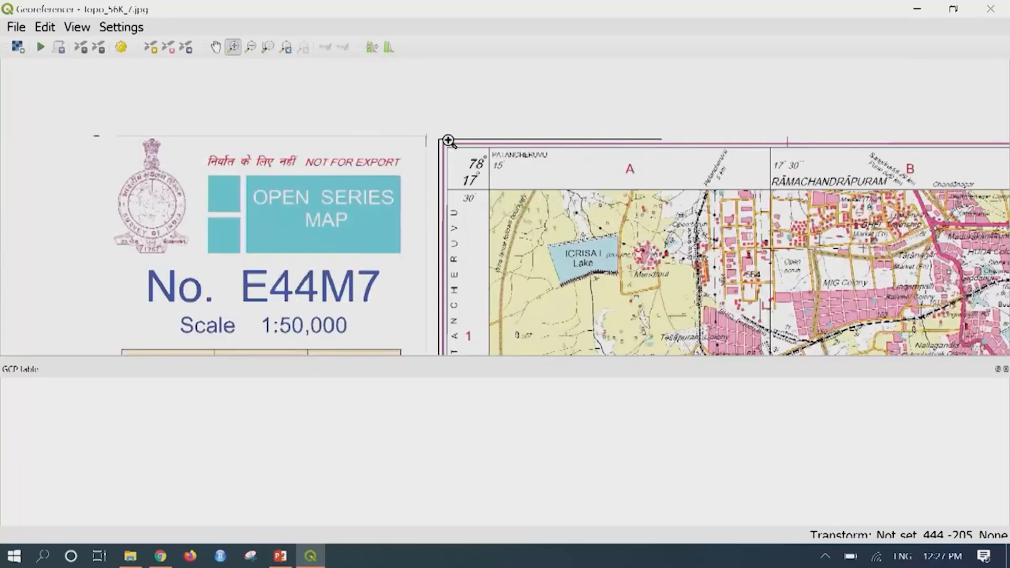
{"action": "left_click_drag", "start_coordinate": [415, 115], "coordinate": [553, 256]}
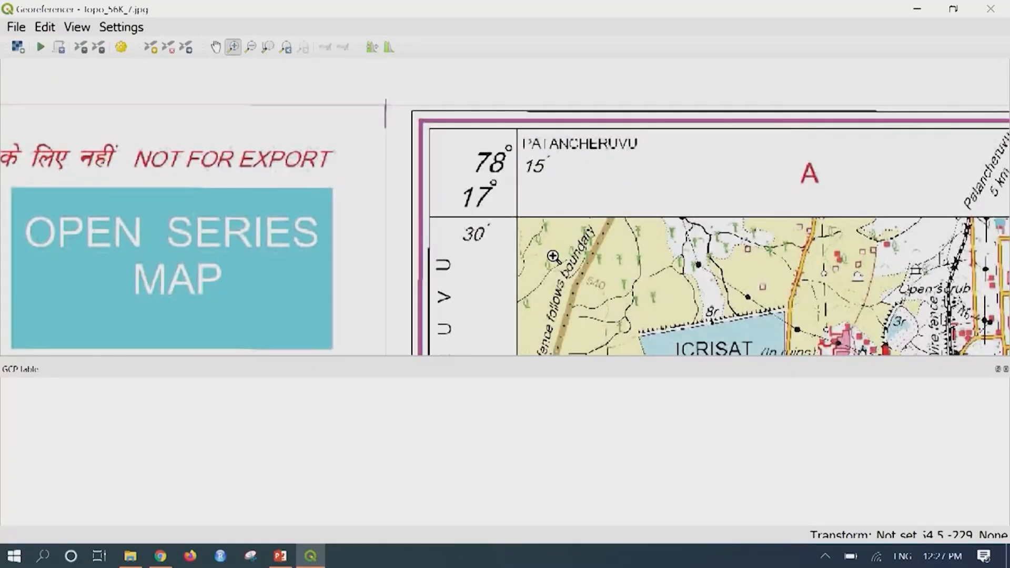
{"action": "left_click_drag", "start_coordinate": [447, 170], "coordinate": [579, 270]}
{"action": "left_click_drag", "start_coordinate": [483, 156], "coordinate": [576, 250]}
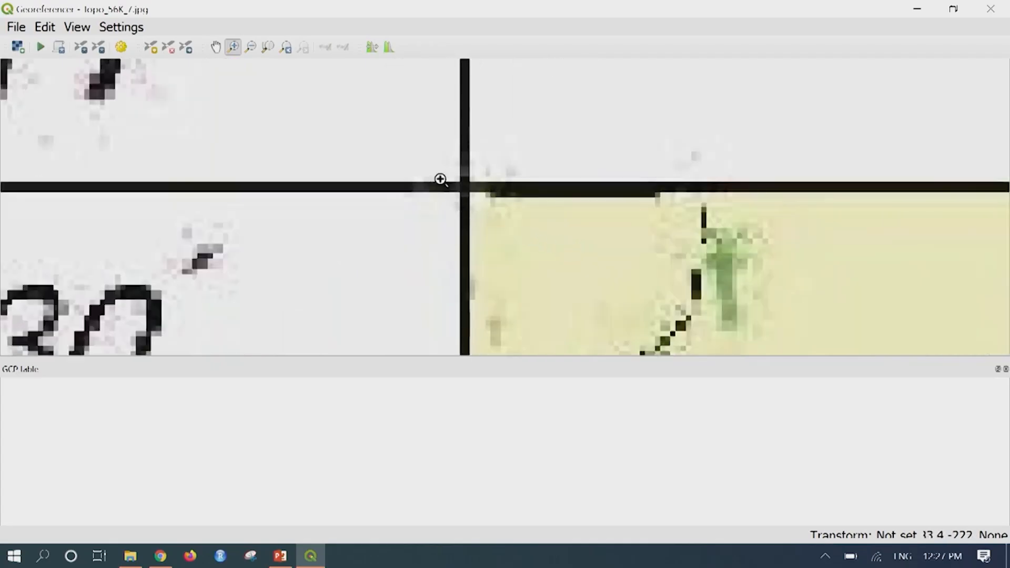
{"action": "left_click_drag", "start_coordinate": [431, 156], "coordinate": [538, 261]}
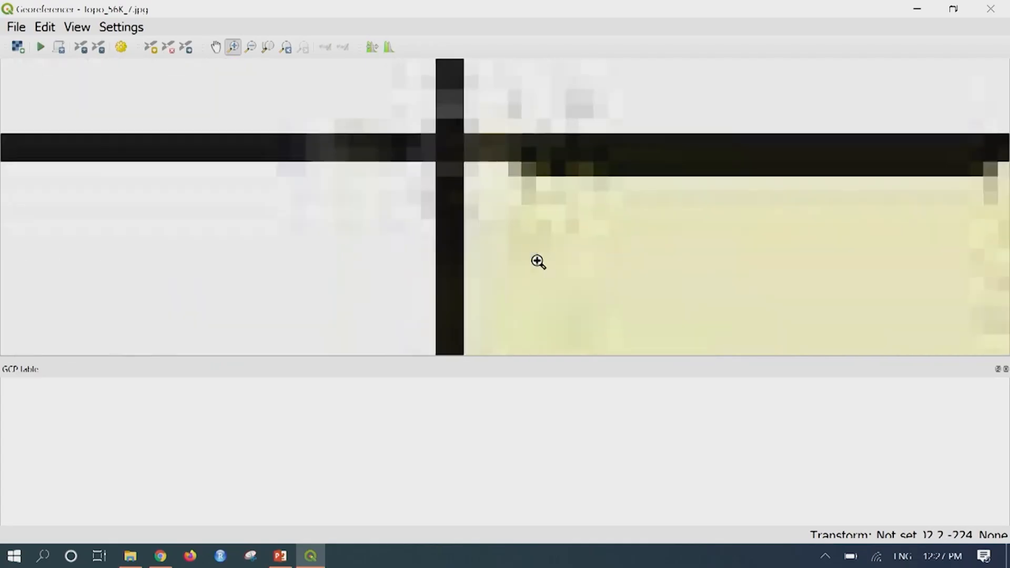
{"action": "left_click_drag", "start_coordinate": [395, 86], "coordinate": [550, 237]}
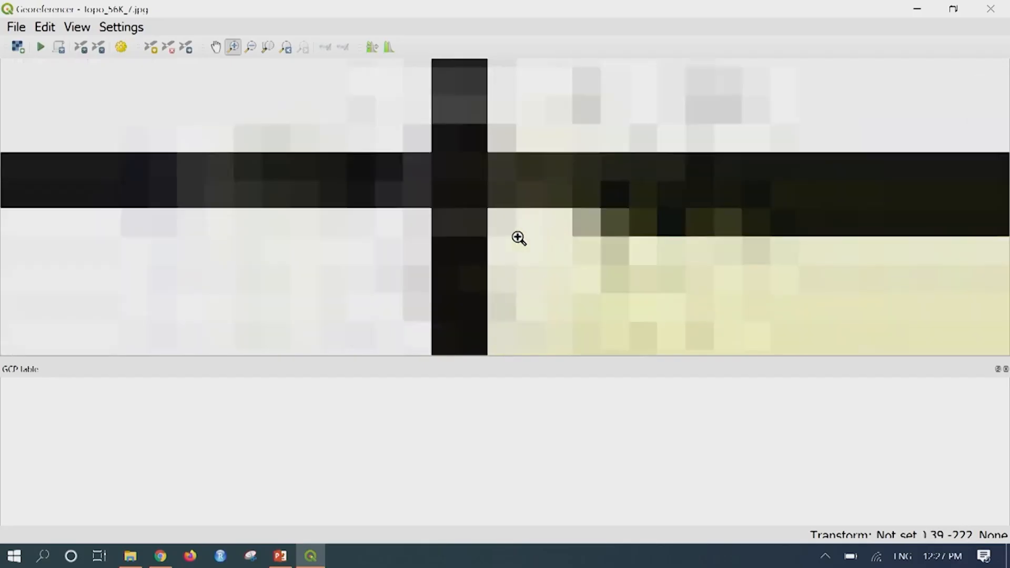
{"action": "left_click_drag", "start_coordinate": [384, 113], "coordinate": [580, 295]}
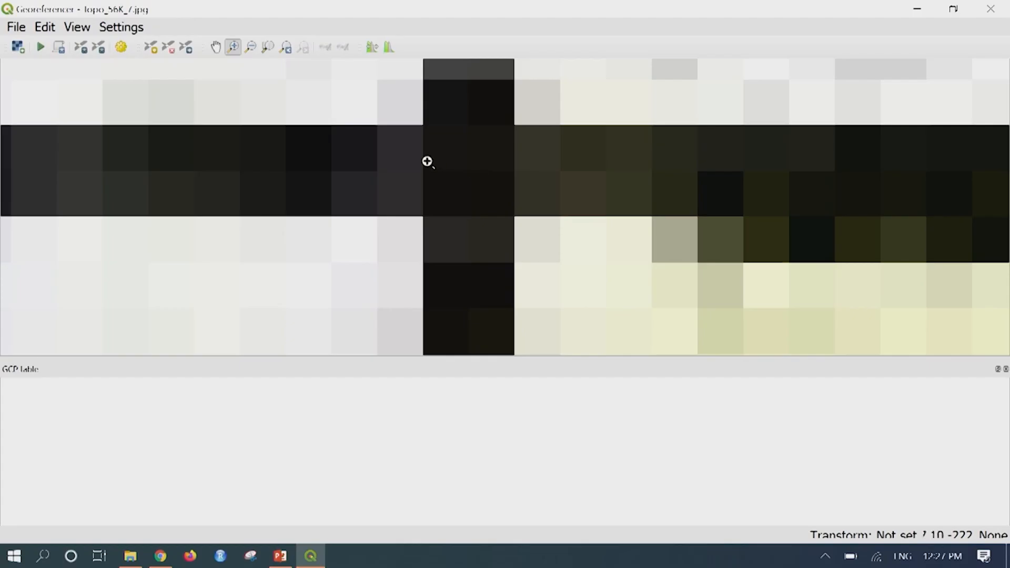
{"action": "left_click", "coordinate": [151, 48]}
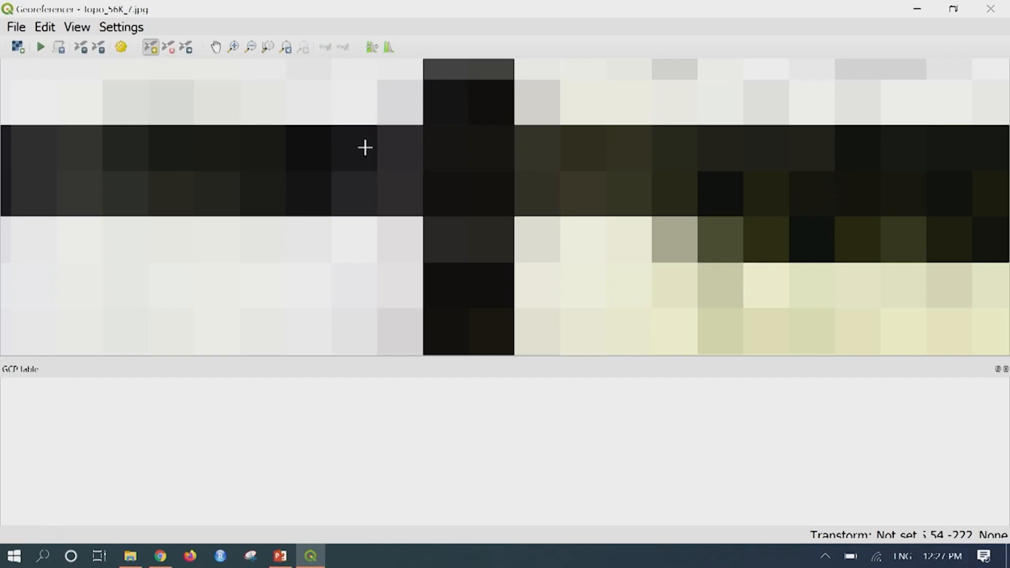
{"action": "left_click", "coordinate": [468, 169]}
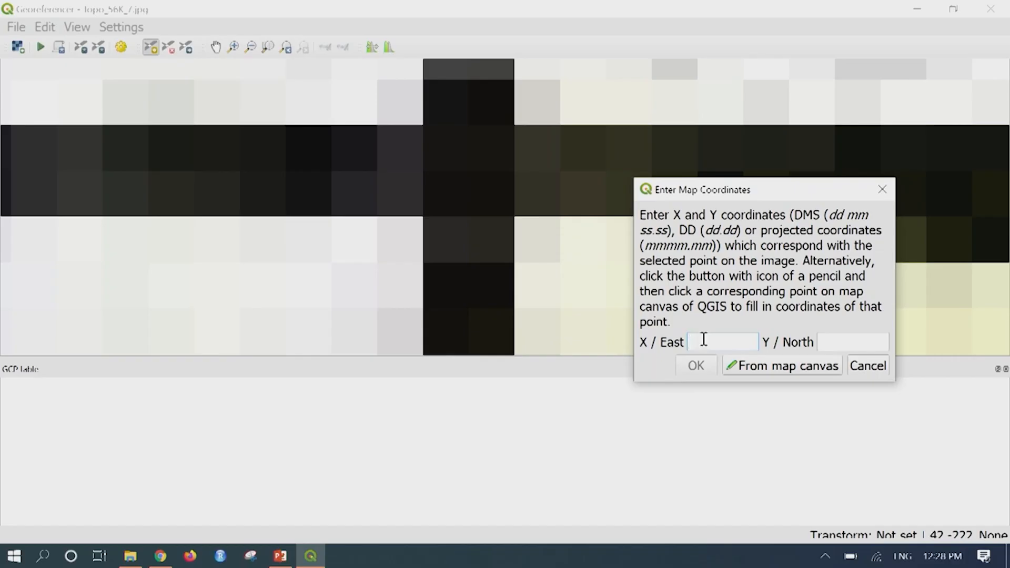
{"action": "type", "text": "78"}
{"action": "left_click", "coordinate": [829, 341]}
{"action": "type", "text": "13"}
{"action": "left_click", "coordinate": [703, 369]}
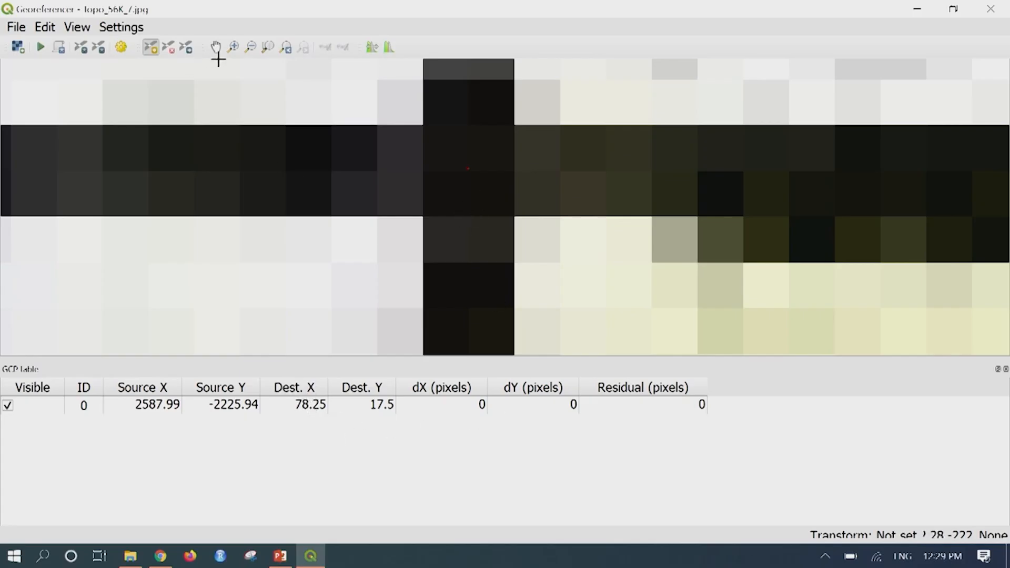
Step: Add a control point where the 22′30″ longitude line meets the map frame's northern edge, with X/East 78 22 30 and Y/North 17 30
{"action": "left_click", "coordinate": [252, 52]}
{"action": "left_click_drag", "start_coordinate": [531, 128], "coordinate": [644, 253]}
{"action": "left_click_drag", "start_coordinate": [519, 169], "coordinate": [628, 260]}
{"action": "left_click_drag", "start_coordinate": [532, 187], "coordinate": [628, 269]}
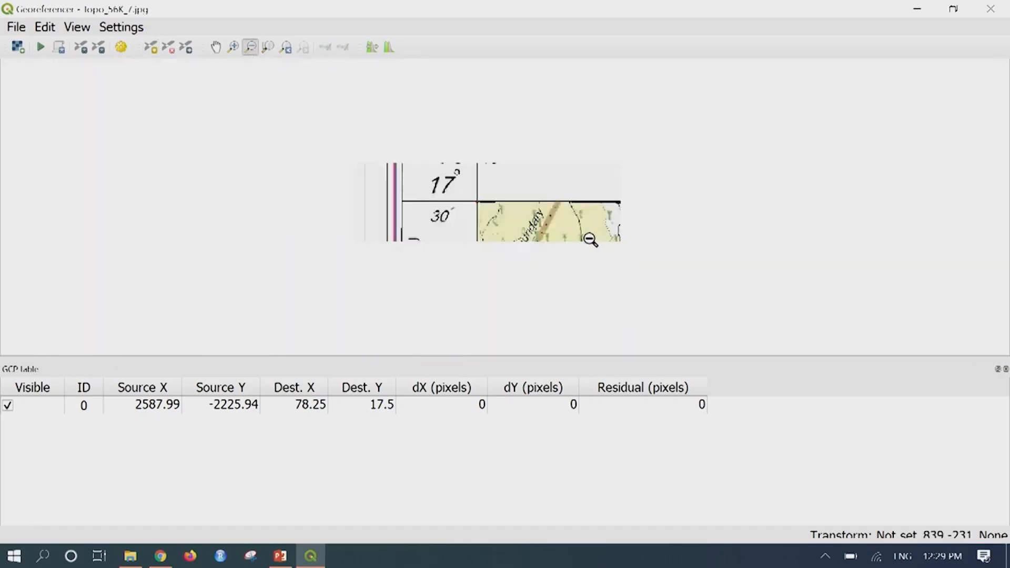
{"action": "left_click_drag", "start_coordinate": [558, 185], "coordinate": [623, 268]}
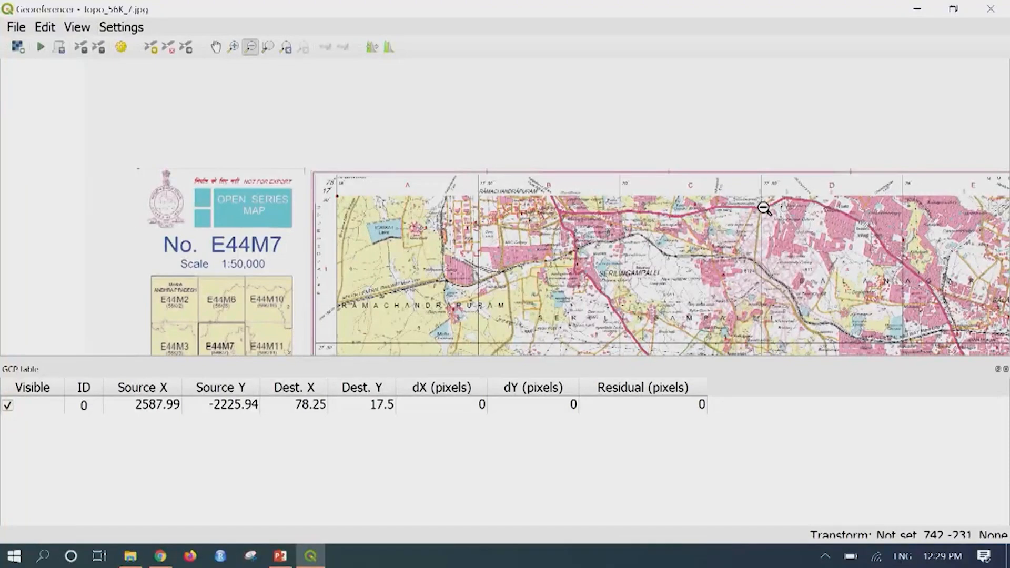
{"action": "left_click_drag", "start_coordinate": [762, 196], "coordinate": [617, 221]}
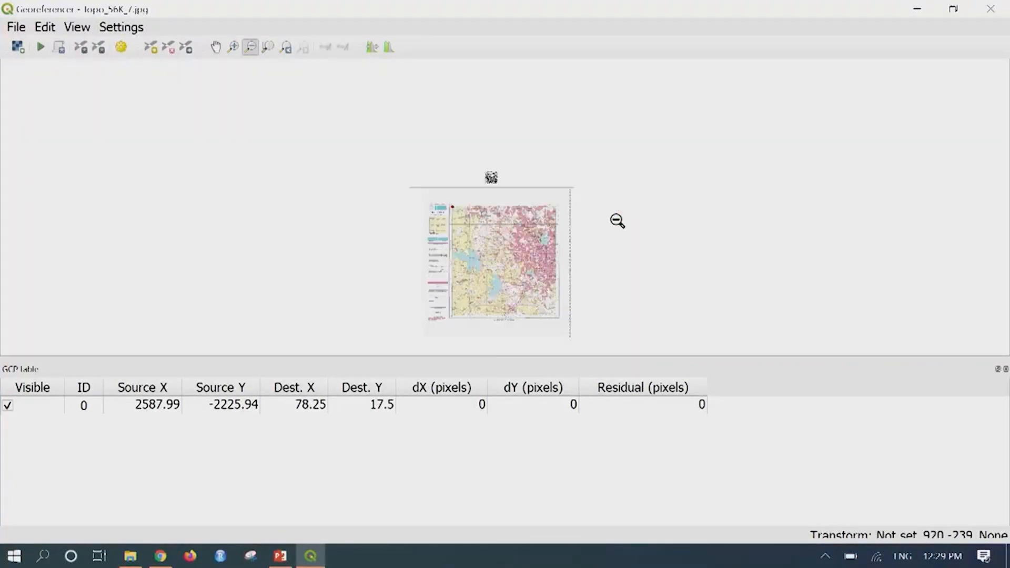
{"action": "left_click", "coordinate": [233, 47]}
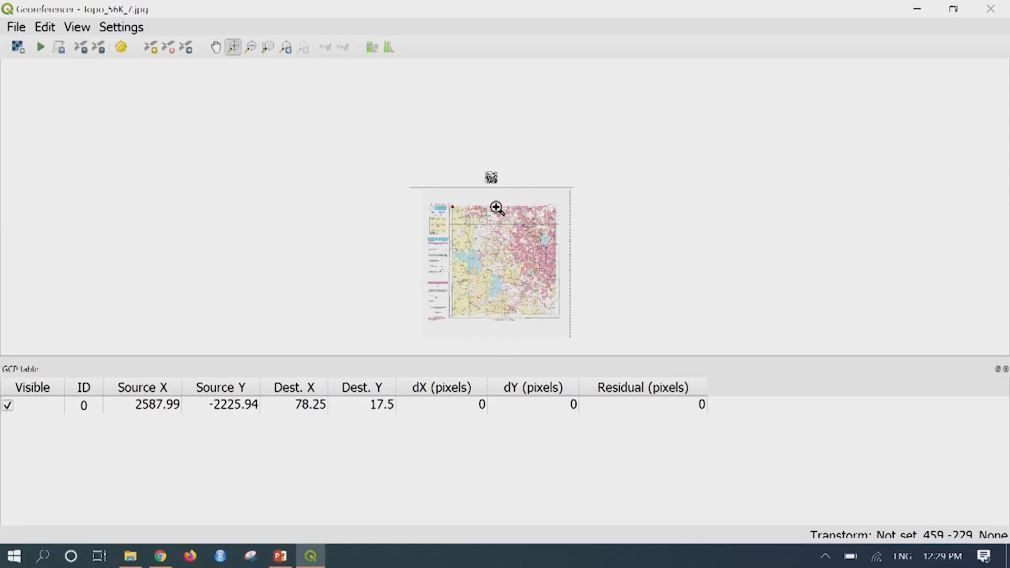
{"action": "left_click_drag", "start_coordinate": [497, 205], "coordinate": [532, 240]}
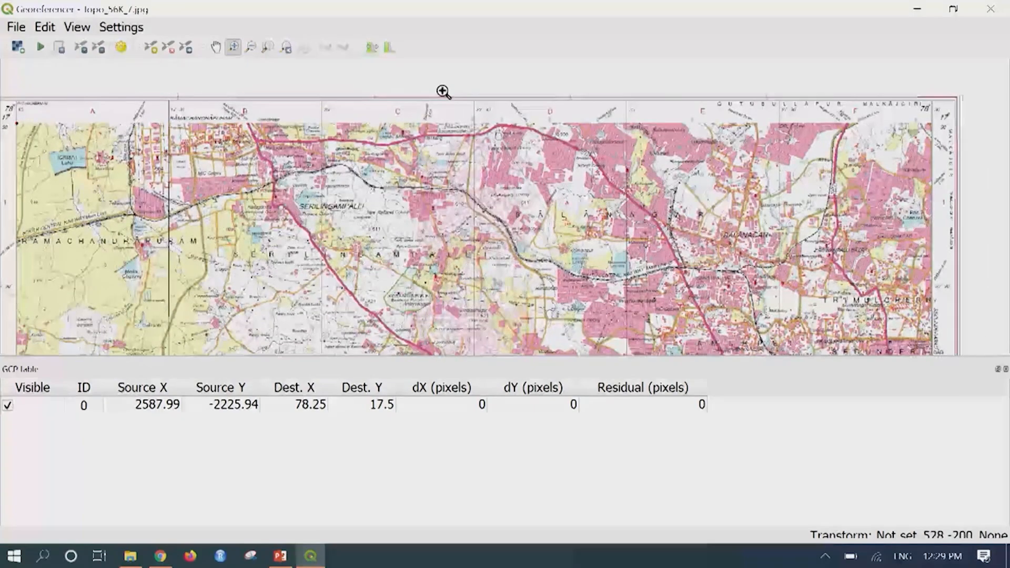
{"action": "left_click_drag", "start_coordinate": [442, 92], "coordinate": [523, 174]}
{"action": "left_click_drag", "start_coordinate": [395, 85], "coordinate": [608, 245]}
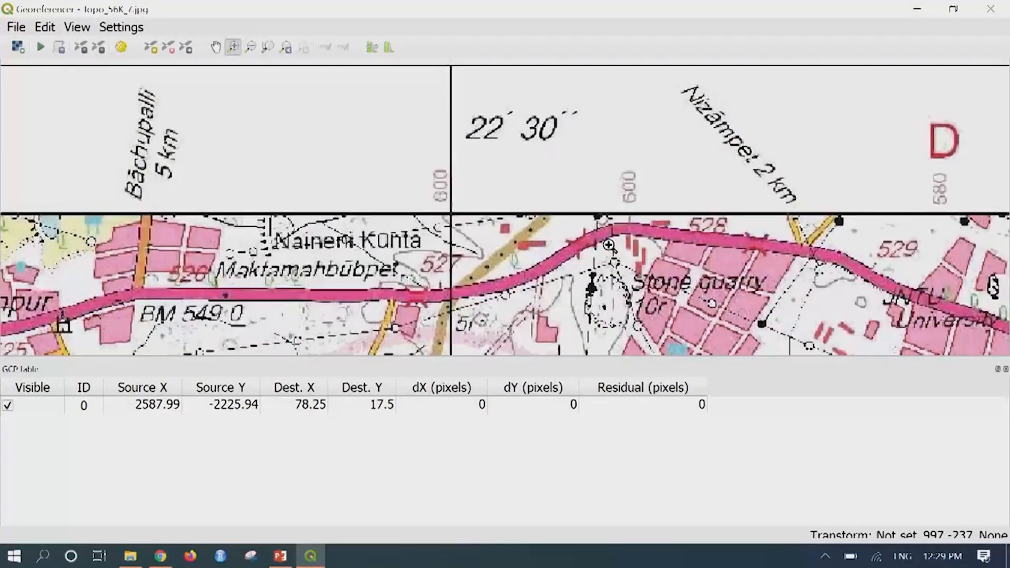
{"action": "left_click_drag", "start_coordinate": [352, 75], "coordinate": [639, 316]}
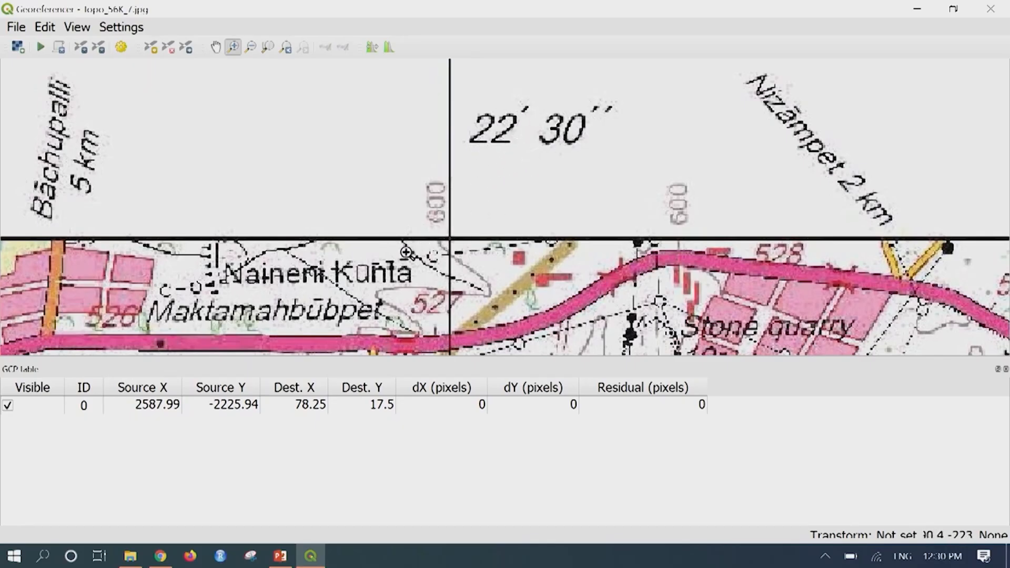
{"action": "left_click_drag", "start_coordinate": [416, 215], "coordinate": [486, 272]}
{"action": "left_click_drag", "start_coordinate": [443, 139], "coordinate": [569, 232]}
{"action": "left_click_drag", "start_coordinate": [411, 143], "coordinate": [578, 284]}
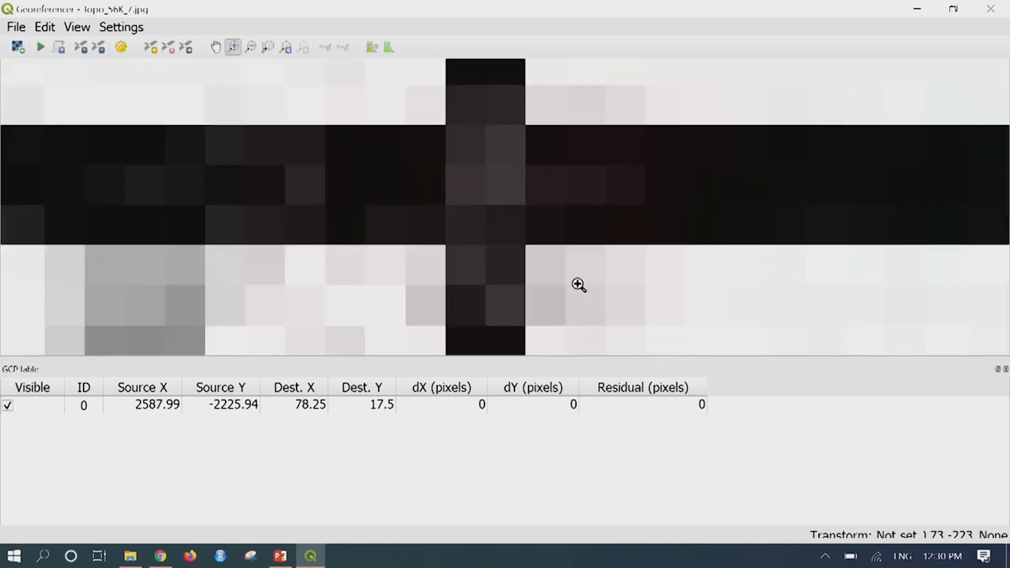
{"action": "left_click", "coordinate": [151, 49]}
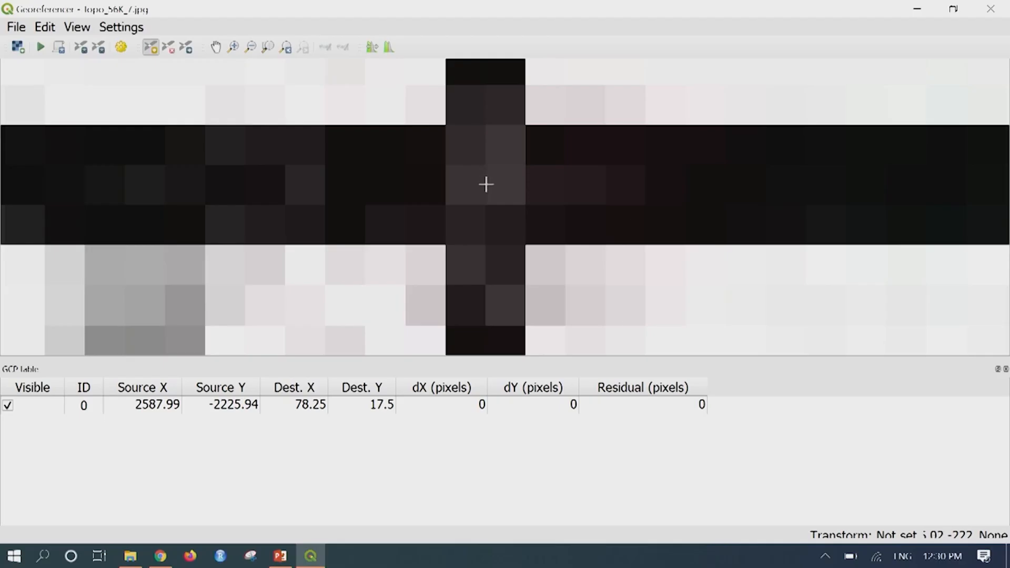
{"action": "left_click", "coordinate": [486, 184]}
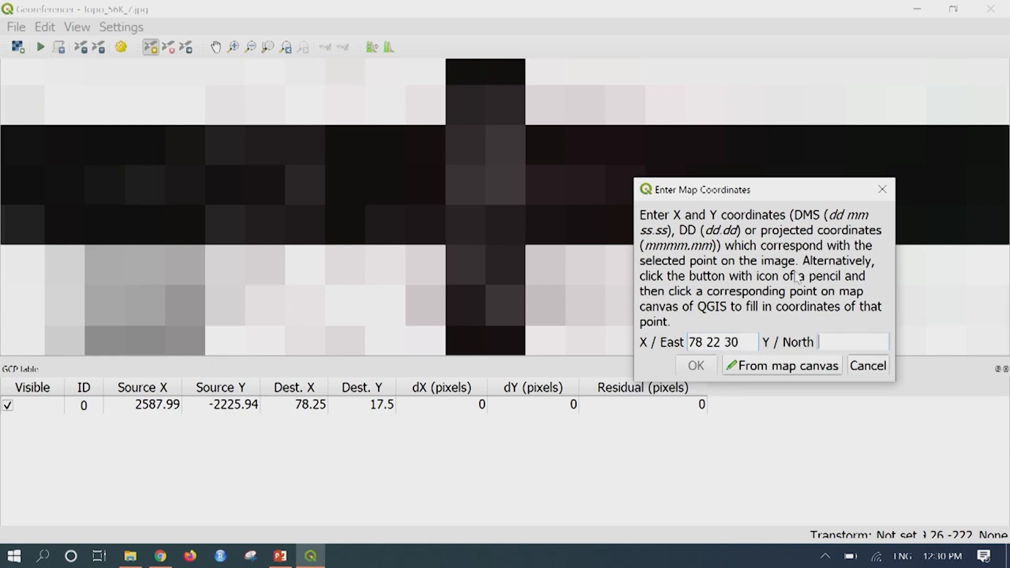
{"action": "type", "text": "17 30"}
{"action": "left_click", "coordinate": [704, 368]}
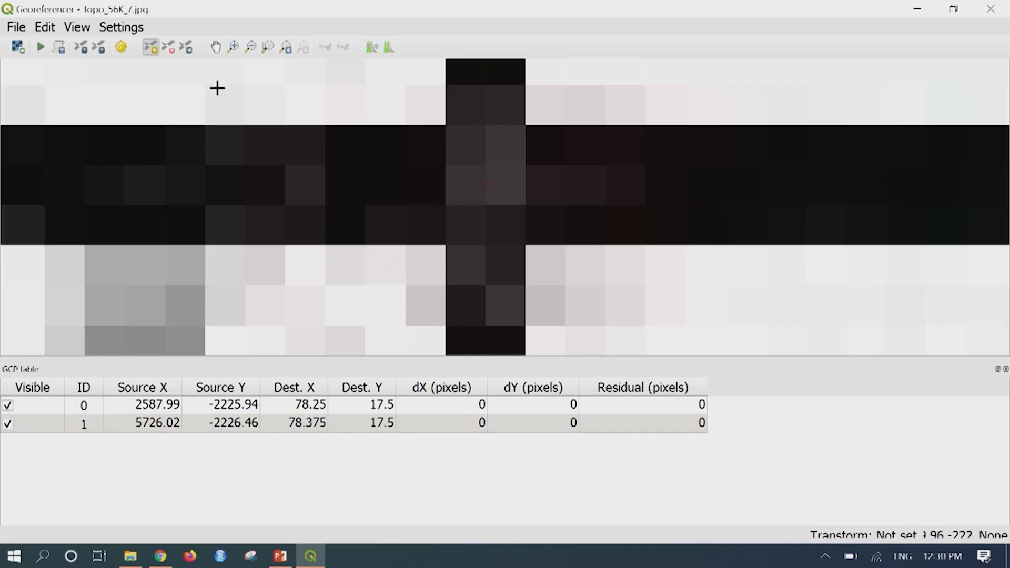
Step: Add a control point at the map frame's north-east corner intersection with X/East 78 30 and Y/North 17 30
{"action": "left_click", "coordinate": [250, 48]}
{"action": "left_click", "coordinate": [412, 214]}
{"action": "left_click_drag", "start_coordinate": [350, 131], "coordinate": [551, 301]}
{"action": "left_click_drag", "start_coordinate": [467, 182], "coordinate": [559, 266]}
{"action": "left_click_drag", "start_coordinate": [528, 221], "coordinate": [573, 261]}
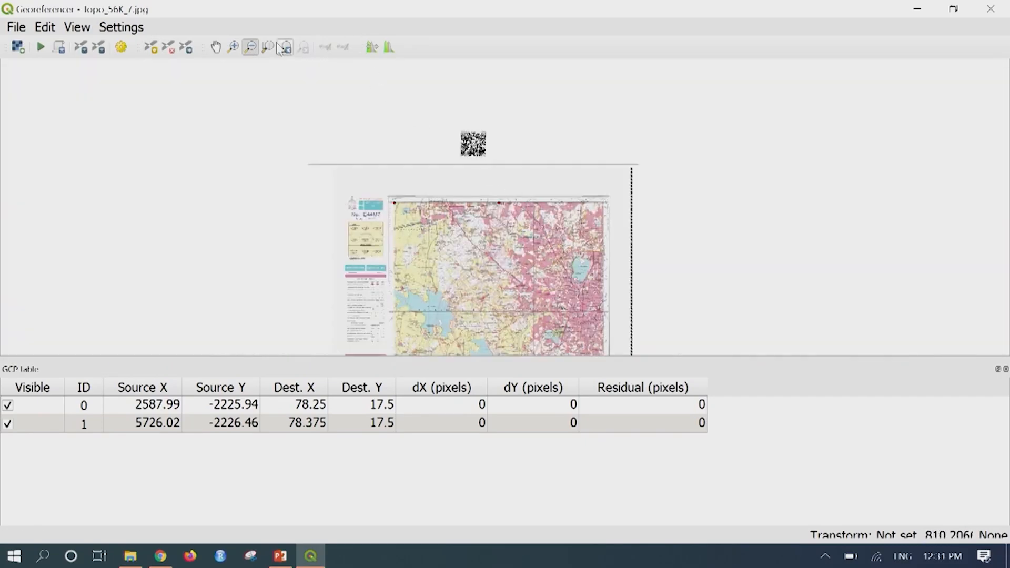
{"action": "left_click", "coordinate": [234, 50]}
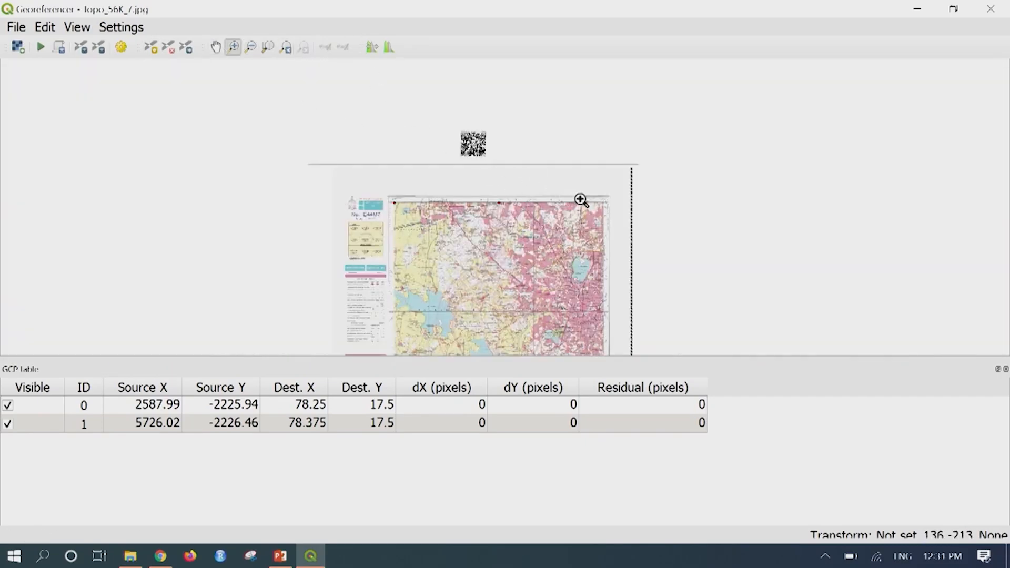
{"action": "left_click_drag", "start_coordinate": [582, 190], "coordinate": [627, 245]}
{"action": "left_click_drag", "start_coordinate": [488, 127], "coordinate": [529, 164]}
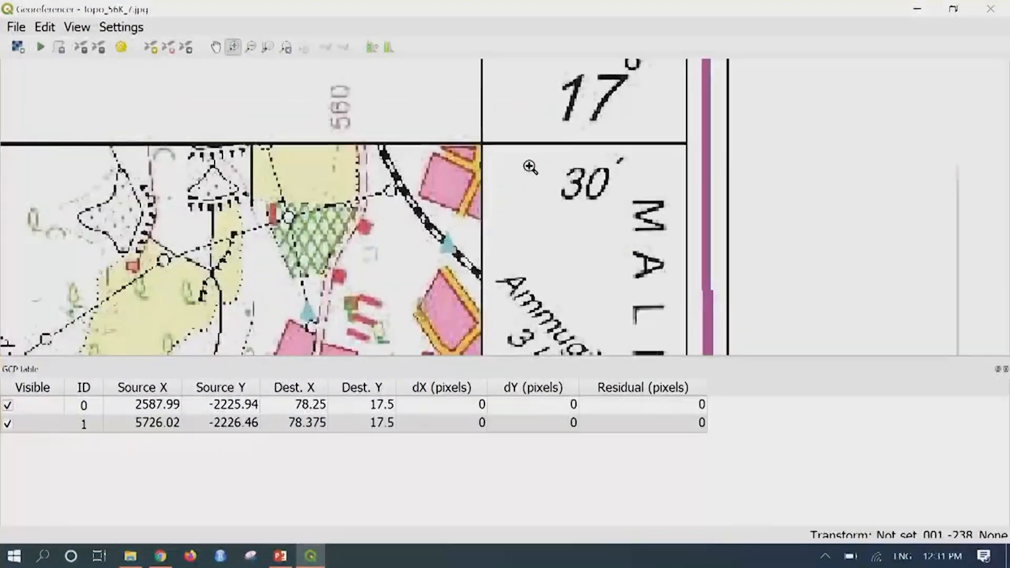
{"action": "left_click_drag", "start_coordinate": [525, 217], "coordinate": [532, 235]}
{"action": "left_click_drag", "start_coordinate": [538, 179], "coordinate": [543, 196]}
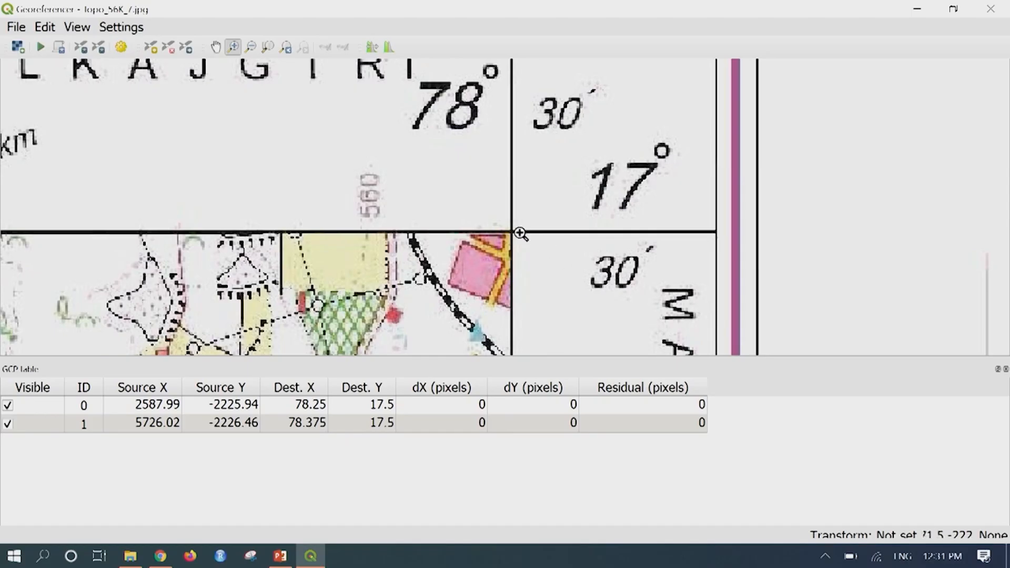
{"action": "left_click_drag", "start_coordinate": [495, 219], "coordinate": [536, 259]}
{"action": "left_click_drag", "start_coordinate": [418, 122], "coordinate": [500, 183]}
{"action": "left_click_drag", "start_coordinate": [539, 239], "coordinate": [629, 316]}
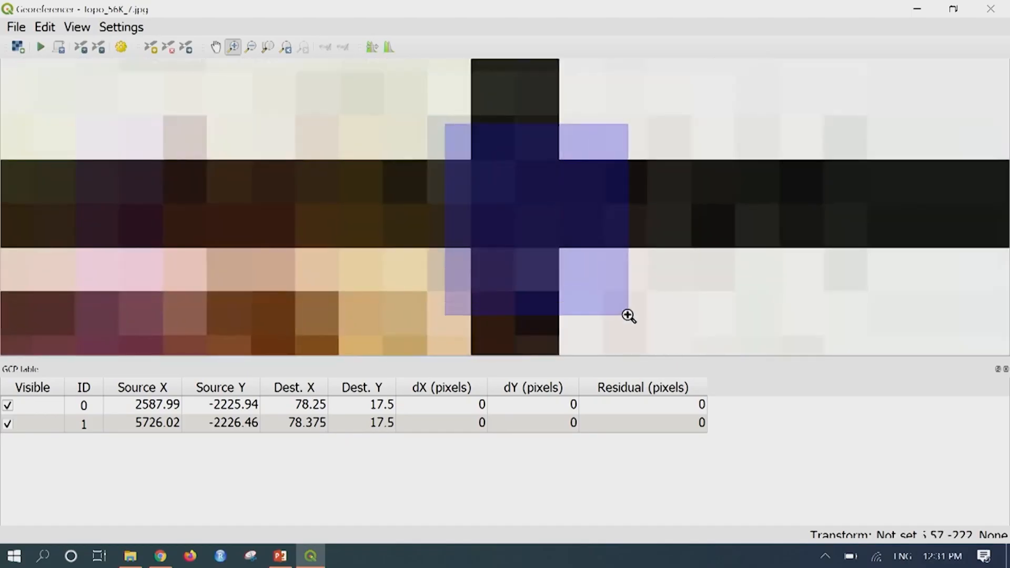
{"action": "left_click", "coordinate": [151, 48]}
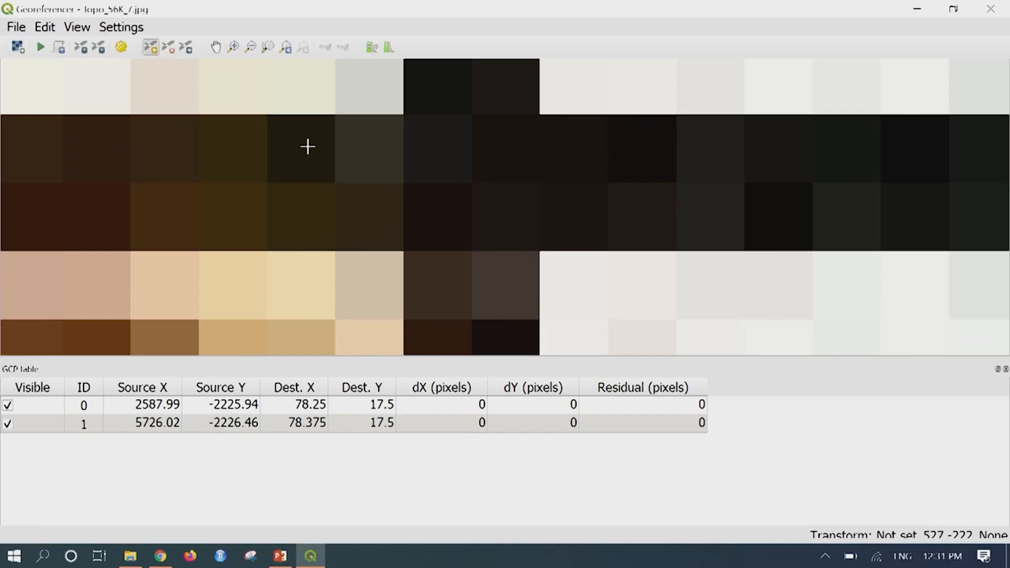
{"action": "left_click", "coordinate": [471, 184]}
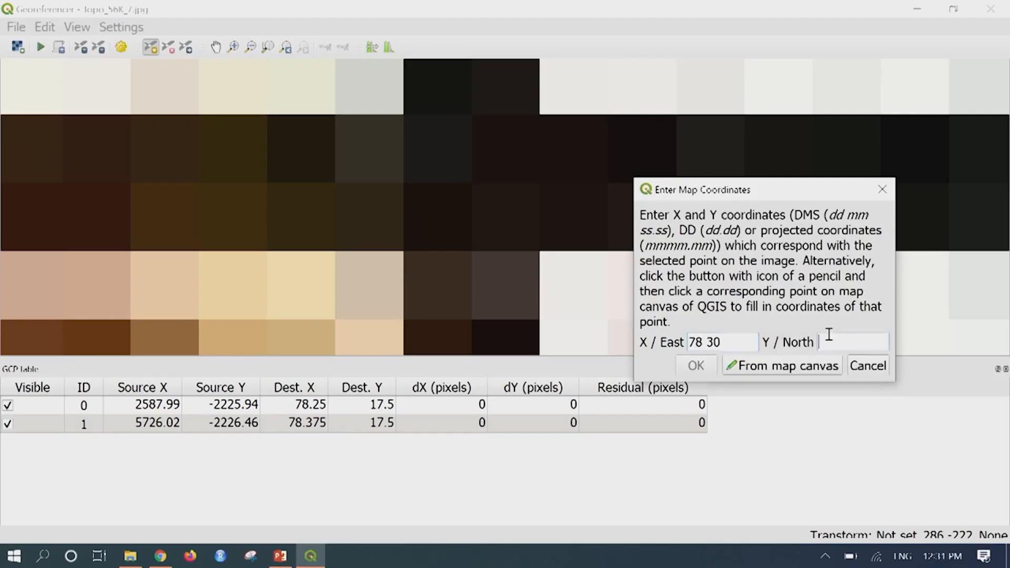
{"action": "type", "text": "17 30"}
{"action": "left_click", "coordinate": [694, 365]}
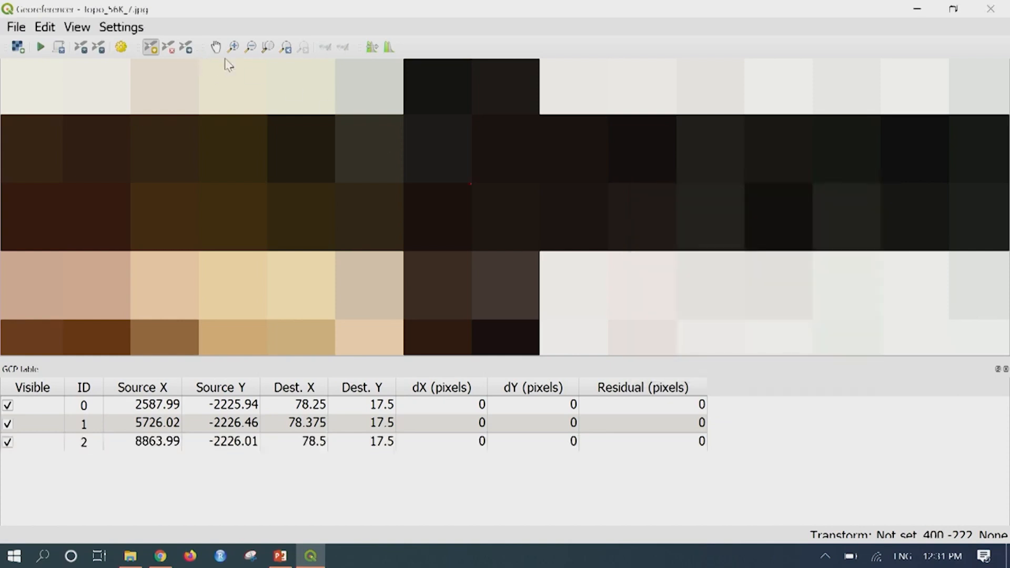
Step: Add a control point where the 22′30″ latitude line meets the map frame's eastern edge, with X/East 78 30 and Y/North 17 22 30
{"action": "left_click", "coordinate": [250, 47]}
{"action": "left_click_drag", "start_coordinate": [430, 150], "coordinate": [523, 228]}
{"action": "left_click", "coordinate": [484, 194]}
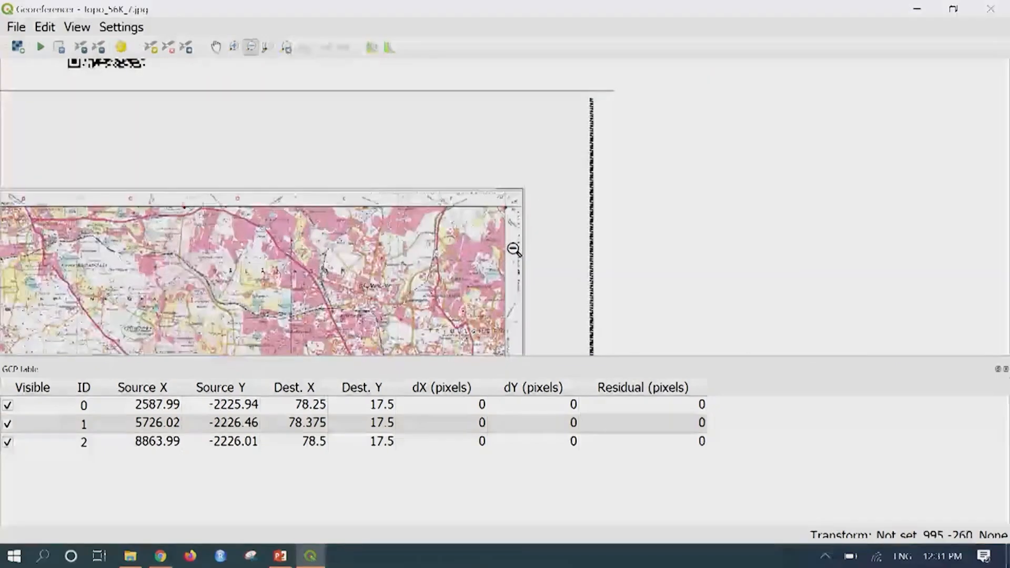
{"action": "left_click_drag", "start_coordinate": [481, 191], "coordinate": [532, 236]}
{"action": "left_click_drag", "start_coordinate": [507, 286], "coordinate": [545, 228]}
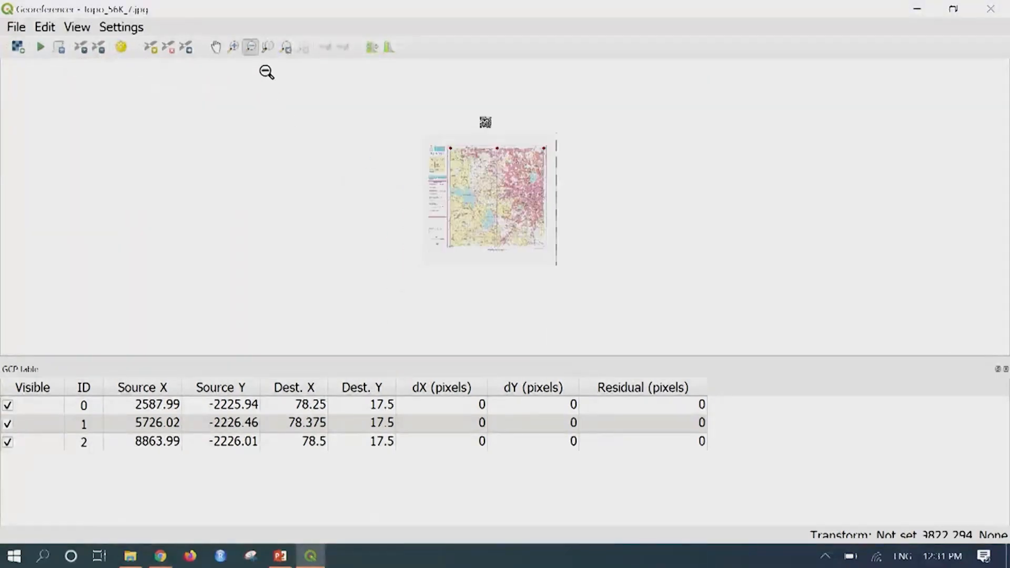
{"action": "left_click", "coordinate": [233, 47]}
{"action": "left_click_drag", "start_coordinate": [523, 190], "coordinate": [565, 232]}
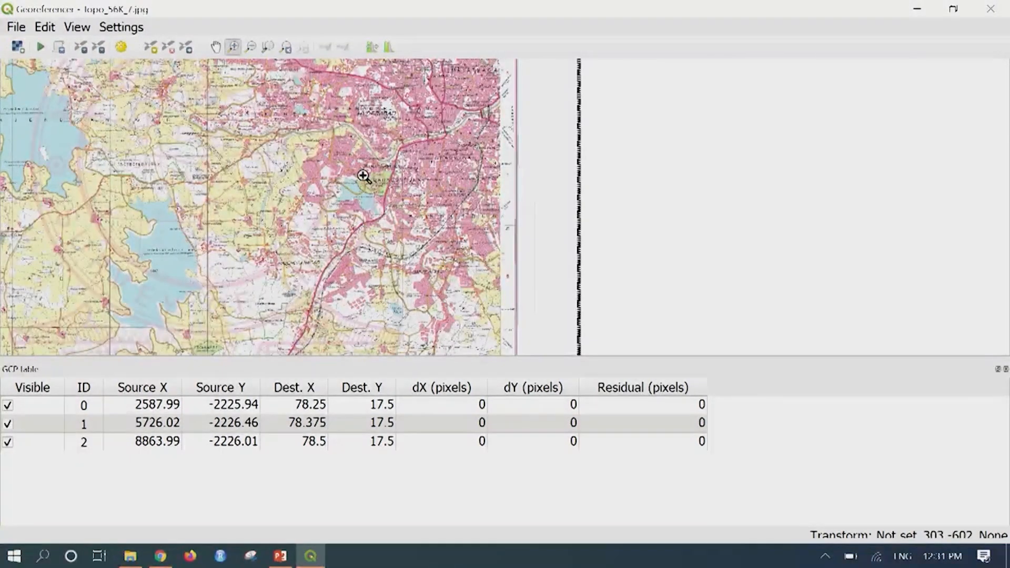
{"action": "left_click_drag", "start_coordinate": [480, 105], "coordinate": [533, 154]}
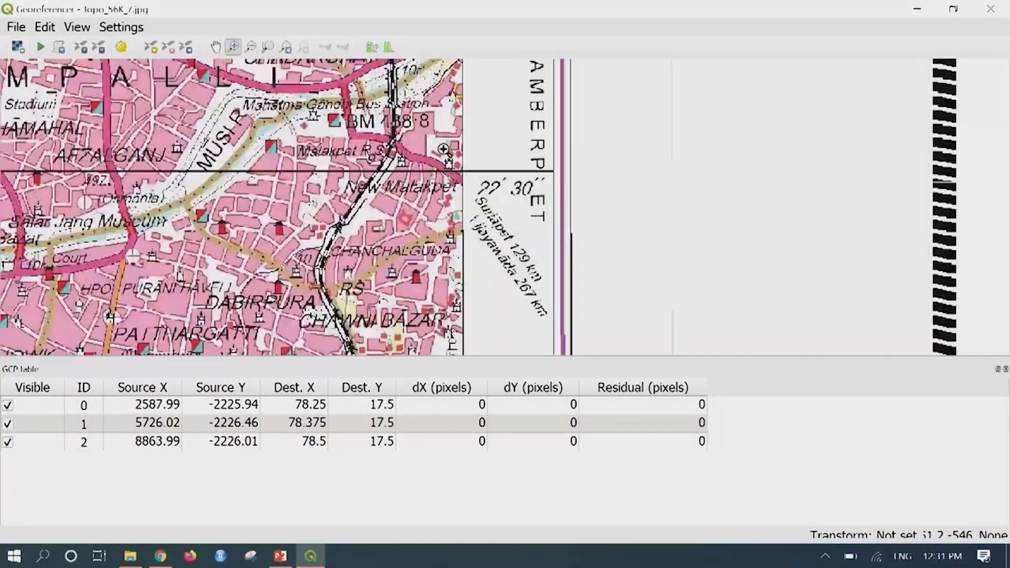
{"action": "left_click_drag", "start_coordinate": [415, 136], "coordinate": [508, 211]}
{"action": "left_click_drag", "start_coordinate": [472, 159], "coordinate": [530, 219]}
{"action": "left_click_drag", "start_coordinate": [443, 165], "coordinate": [526, 260]}
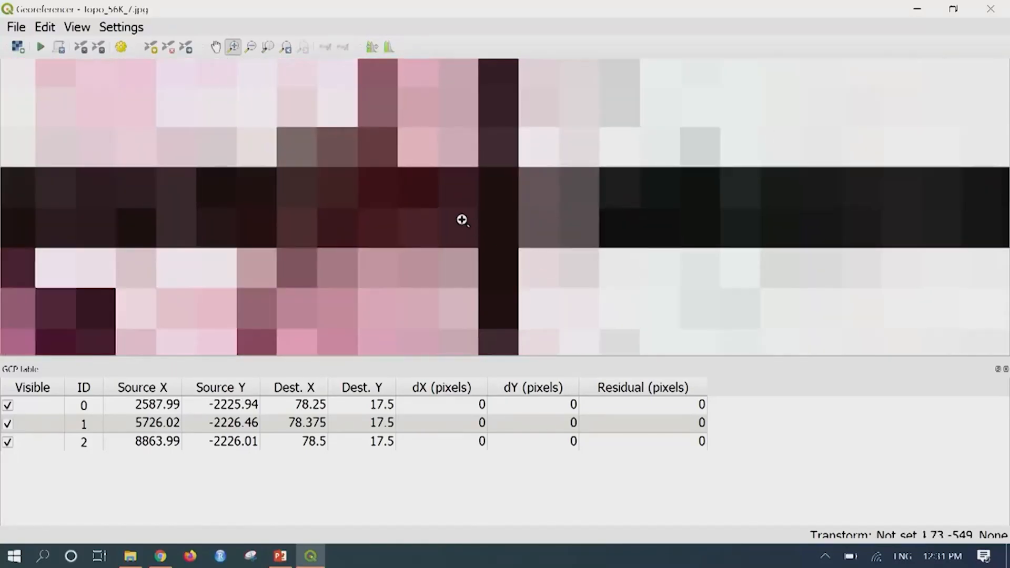
{"action": "left_click", "coordinate": [150, 47]}
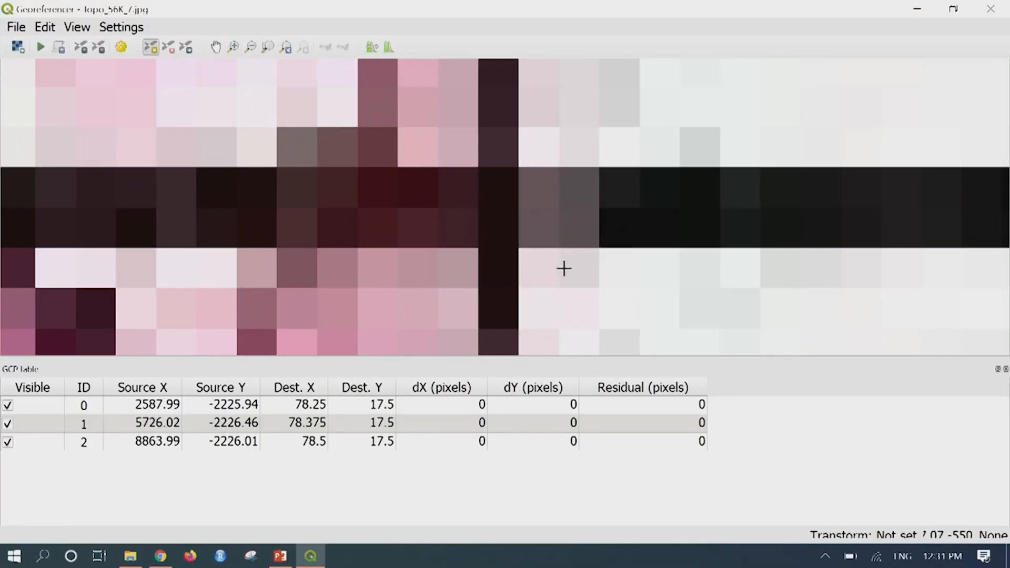
{"action": "left_click", "coordinate": [496, 209]}
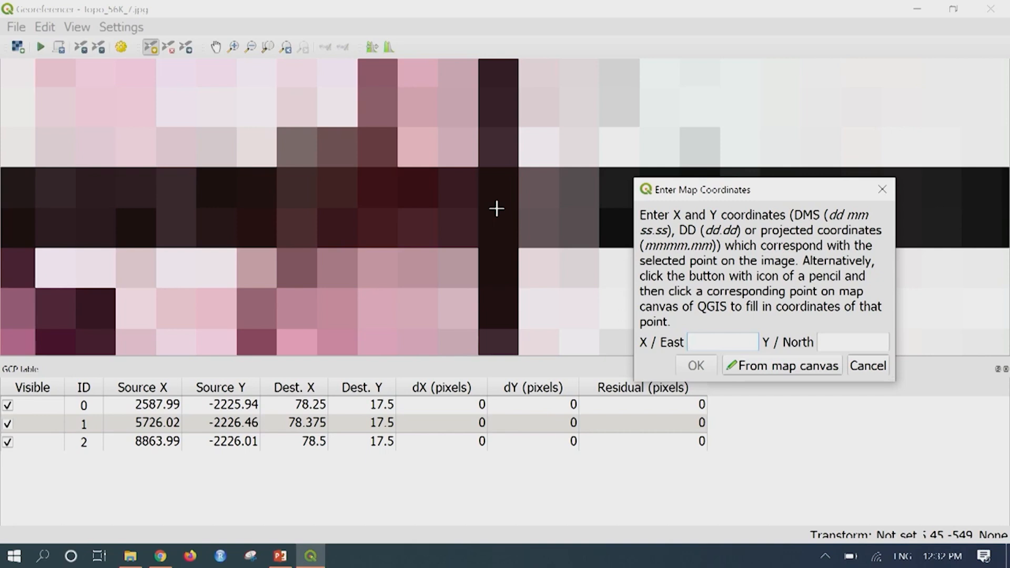
{"action": "type", "text": "78 30"}
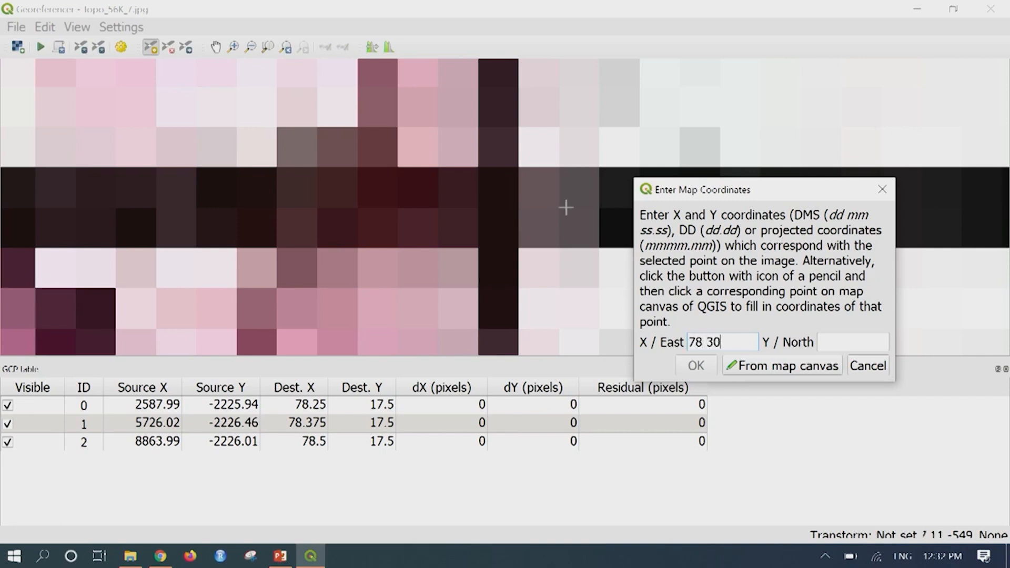
{"action": "left_click", "coordinate": [852, 345]}
{"action": "type", "text": "17 22 30"}
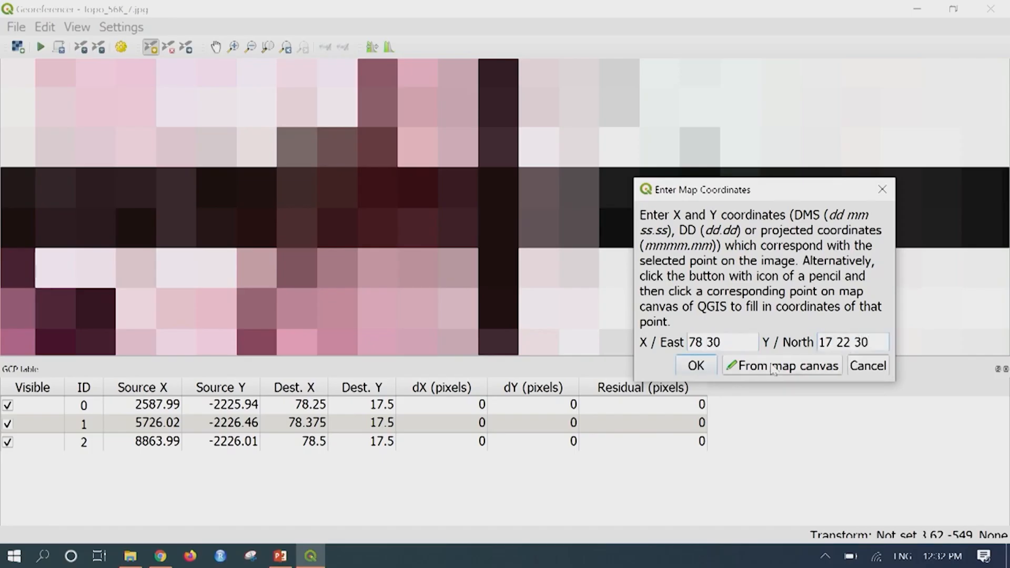
{"action": "left_click", "coordinate": [696, 366]}
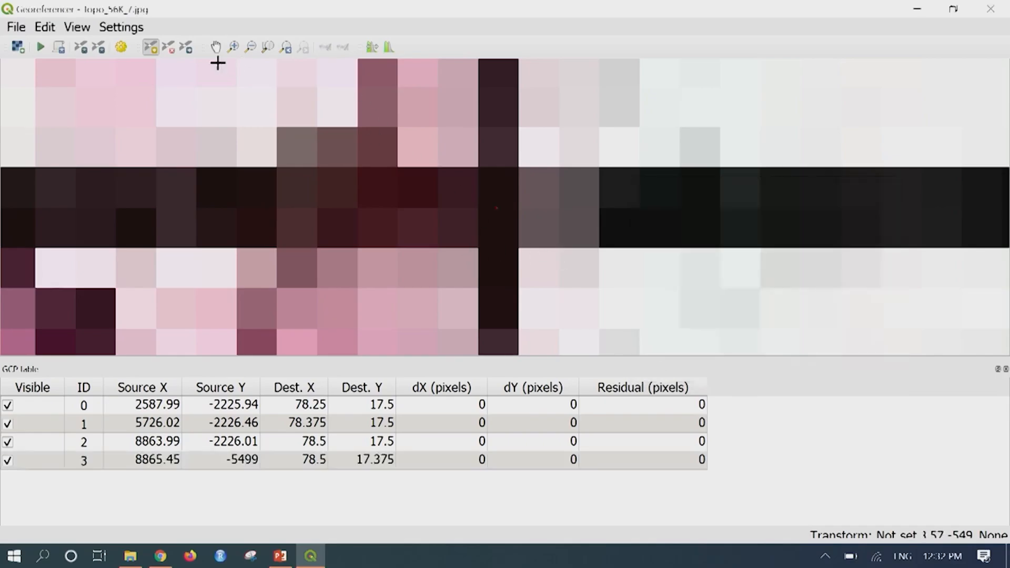
Step: Add a control point at the map frame's south-east corner intersection with X/East 78 30 and Y/North 17 15
{"action": "left_click", "coordinate": [250, 47]}
{"action": "left_click_drag", "start_coordinate": [487, 185], "coordinate": [547, 257]}
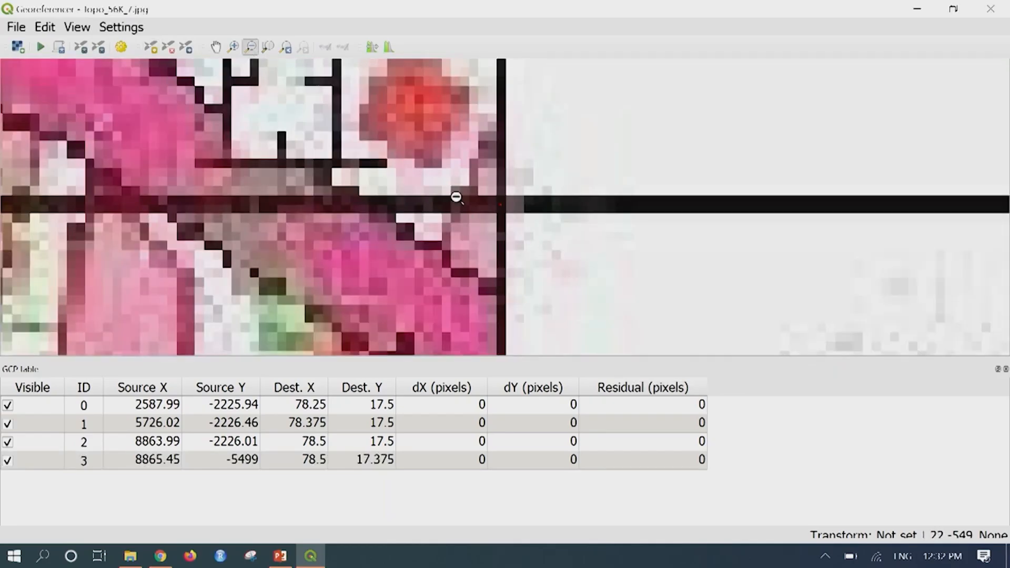
{"action": "left_click_drag", "start_coordinate": [456, 198], "coordinate": [542, 251]}
{"action": "left_click_drag", "start_coordinate": [476, 184], "coordinate": [562, 193]}
{"action": "left_click", "coordinate": [548, 216]}
{"action": "left_click", "coordinate": [234, 47]}
{"action": "left_click_drag", "start_coordinate": [541, 309], "coordinate": [572, 336]}
{"action": "left_click_drag", "start_coordinate": [477, 203], "coordinate": [525, 261]}
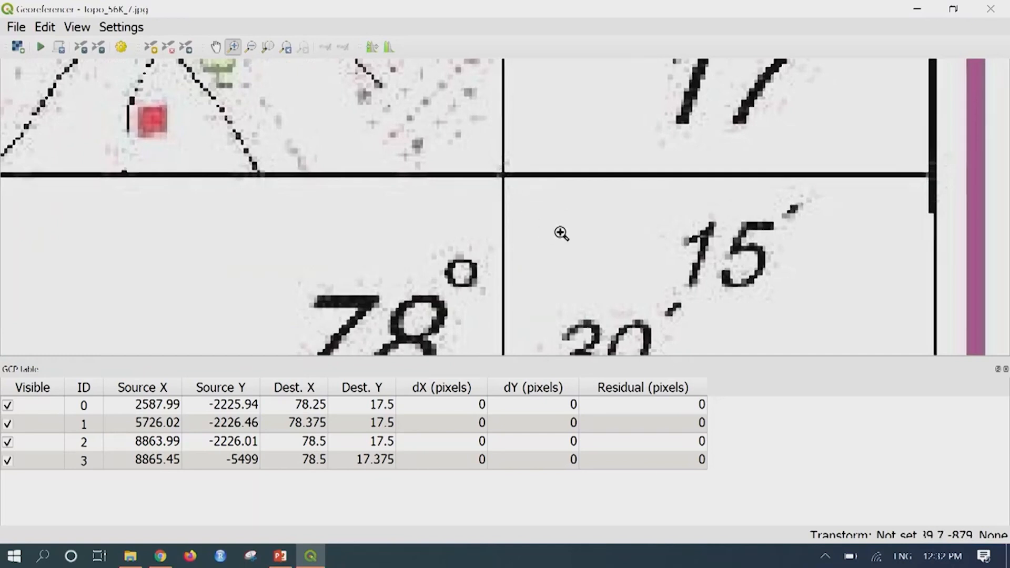
{"action": "scroll", "coordinate": [561, 233], "scroll_direction": "down", "scroll_amount": 1}
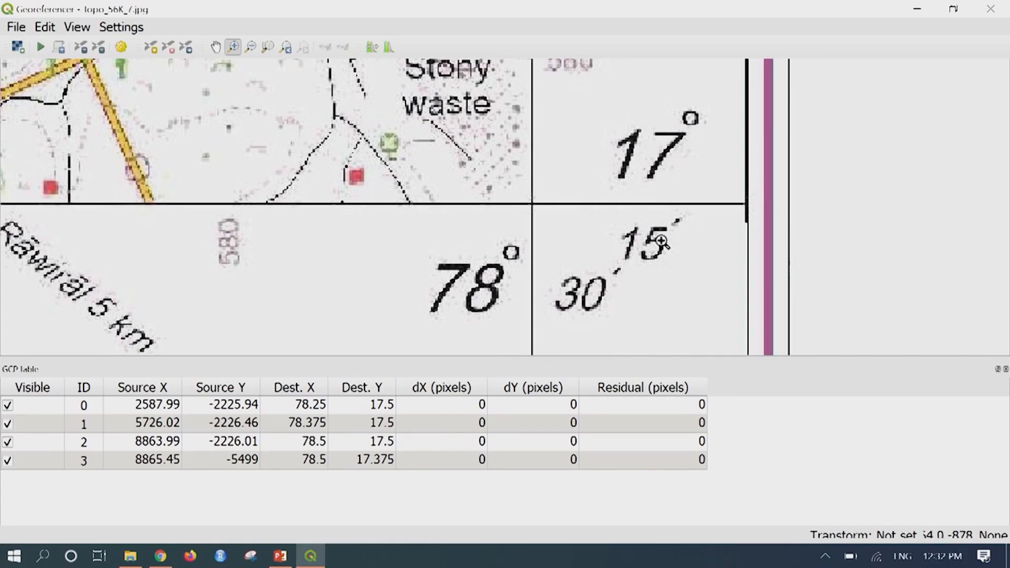
{"action": "left_click_drag", "start_coordinate": [506, 176], "coordinate": [575, 246]}
{"action": "left_click_drag", "start_coordinate": [431, 151], "coordinate": [517, 229]}
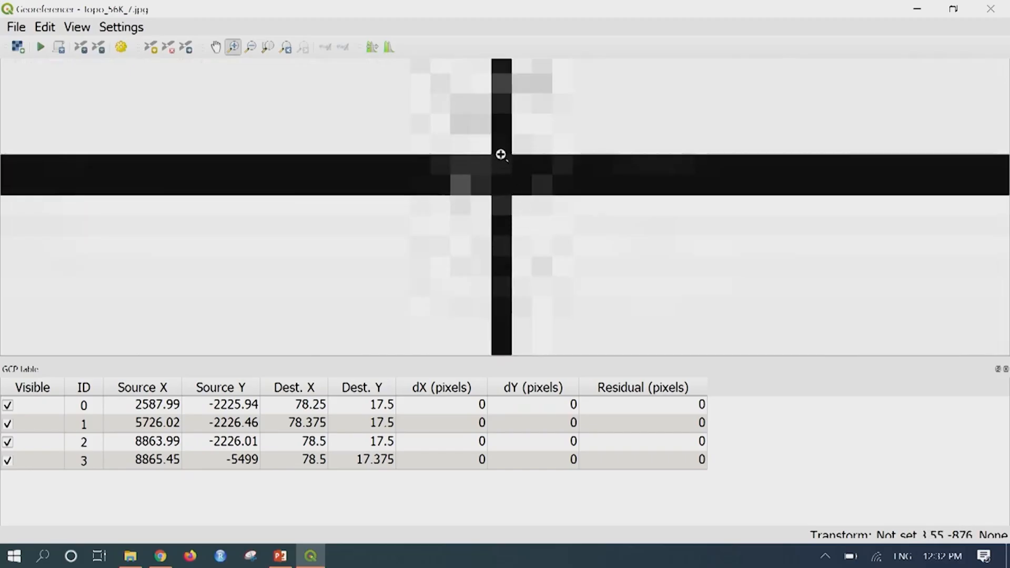
{"action": "left_click_drag", "start_coordinate": [450, 129], "coordinate": [571, 257]}
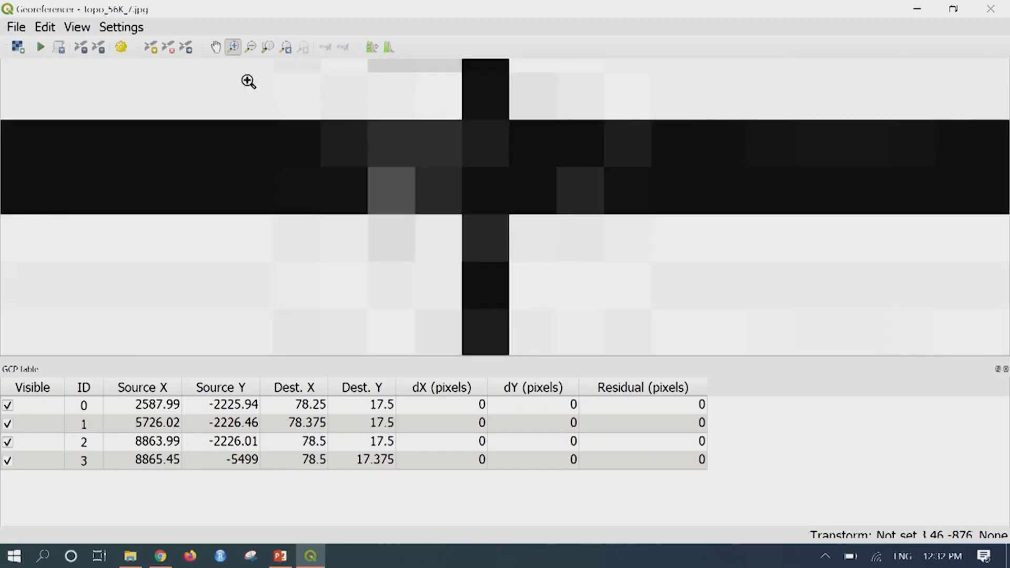
{"action": "left_click", "coordinate": [151, 51]}
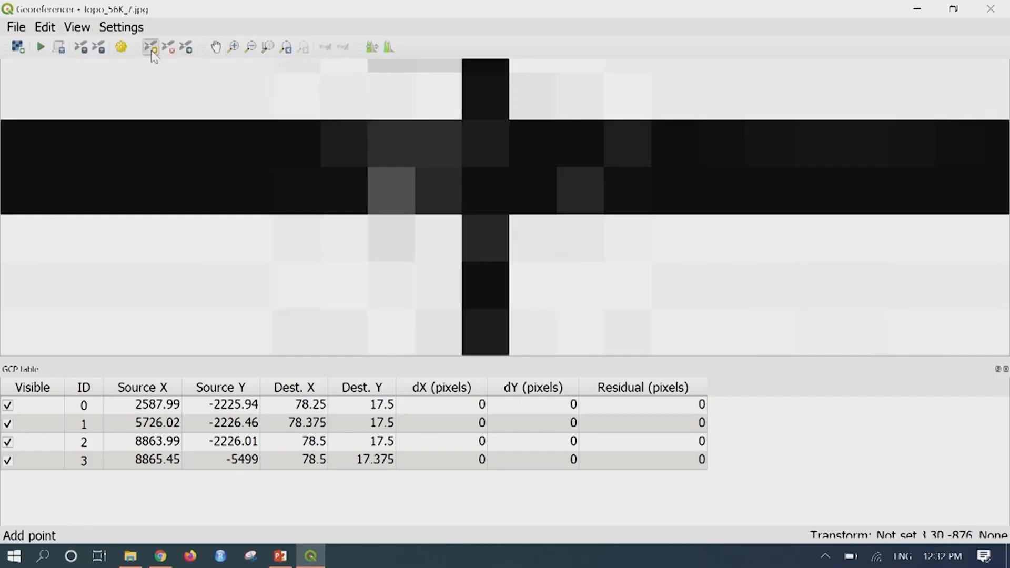
{"action": "left_click", "coordinate": [482, 164]}
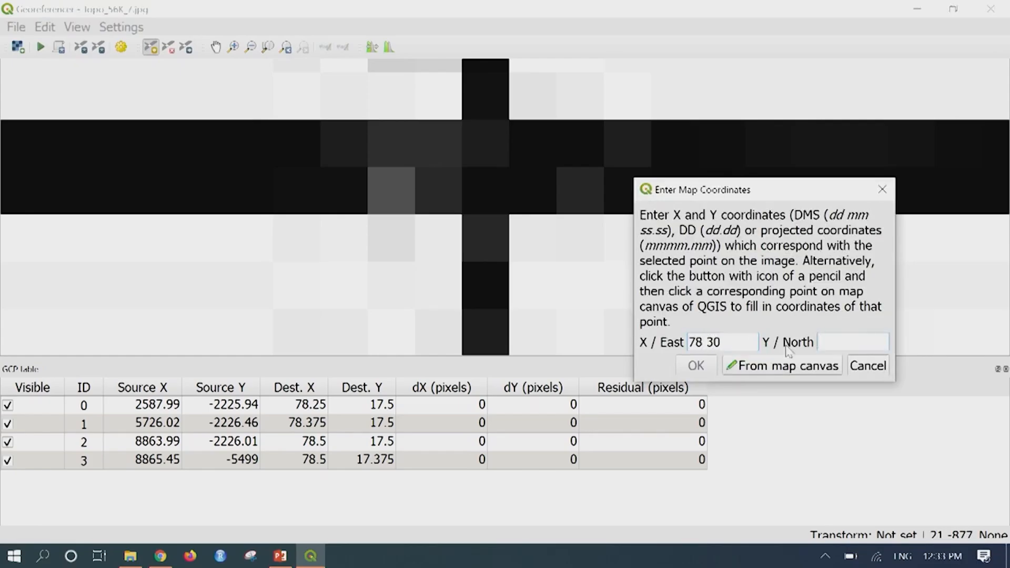
{"action": "type", "text": "17 15"}
{"action": "left_click", "coordinate": [695, 367]}
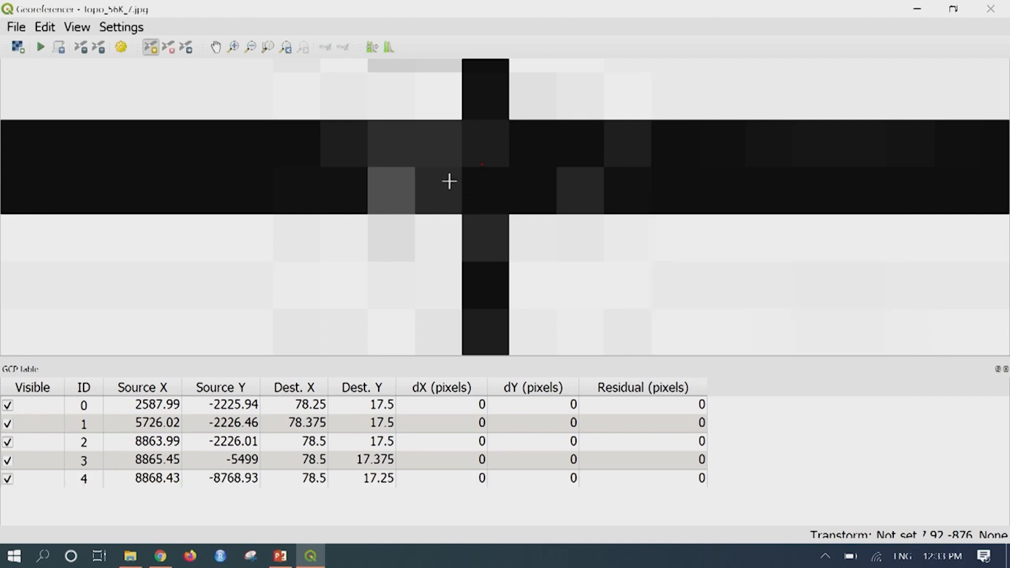
Step: Add a control point where the 22′30″ longitude line meets the map frame's southern edge, with X/East 78 22 30 and Y/North 17 15
{"action": "scroll", "coordinate": [444, 158], "scroll_direction": "down", "scroll_amount": 6}
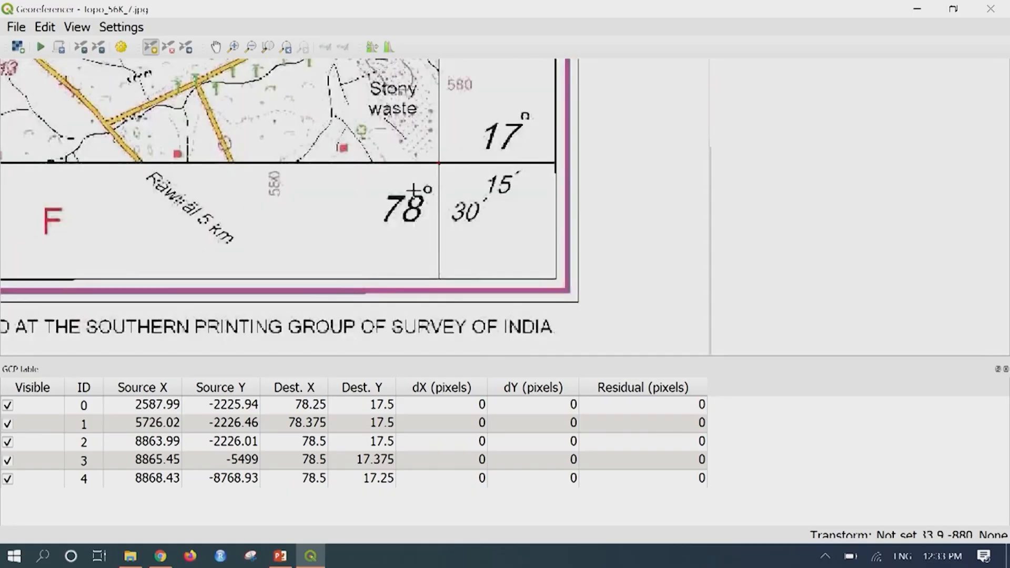
{"action": "scroll", "coordinate": [414, 190], "scroll_direction": "down", "scroll_amount": 1}
{"action": "scroll", "coordinate": [414, 193], "scroll_direction": "down", "scroll_amount": 2}
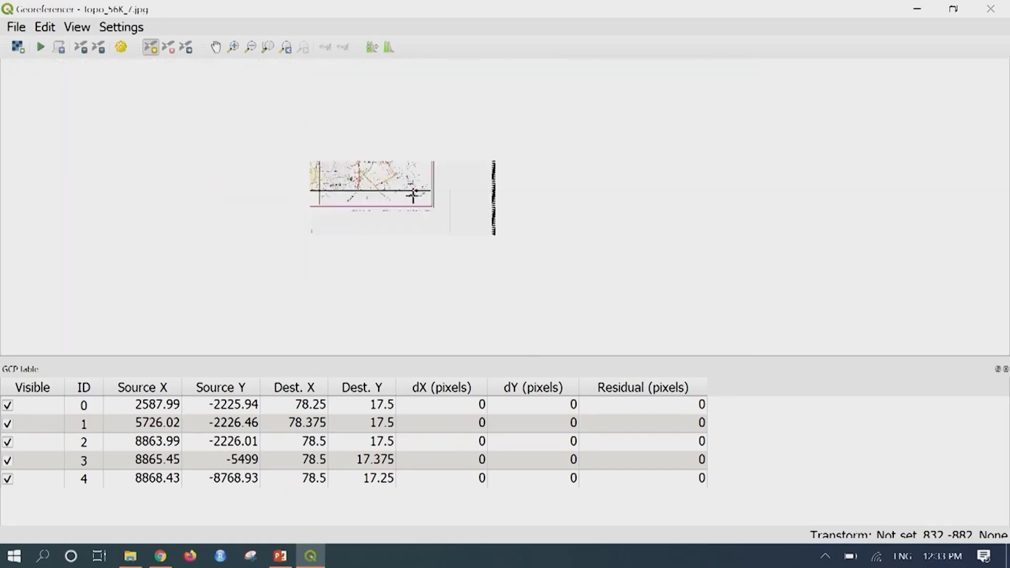
{"action": "left_click_drag", "start_coordinate": [344, 170], "coordinate": [507, 221]}
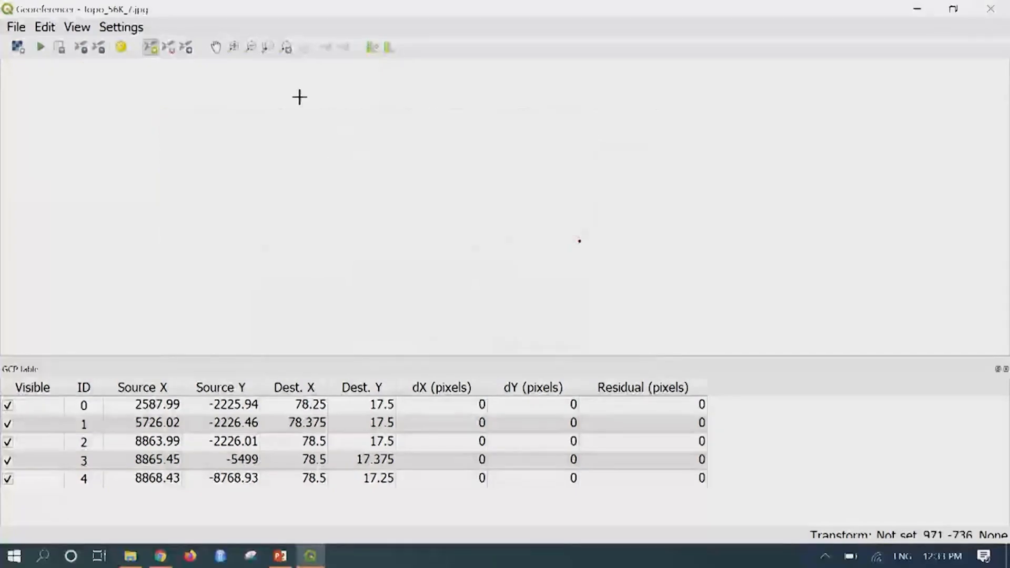
{"action": "left_click_drag", "start_coordinate": [361, 175], "coordinate": [480, 260]}
{"action": "scroll", "coordinate": [468, 255], "scroll_direction": "down", "scroll_amount": 2}
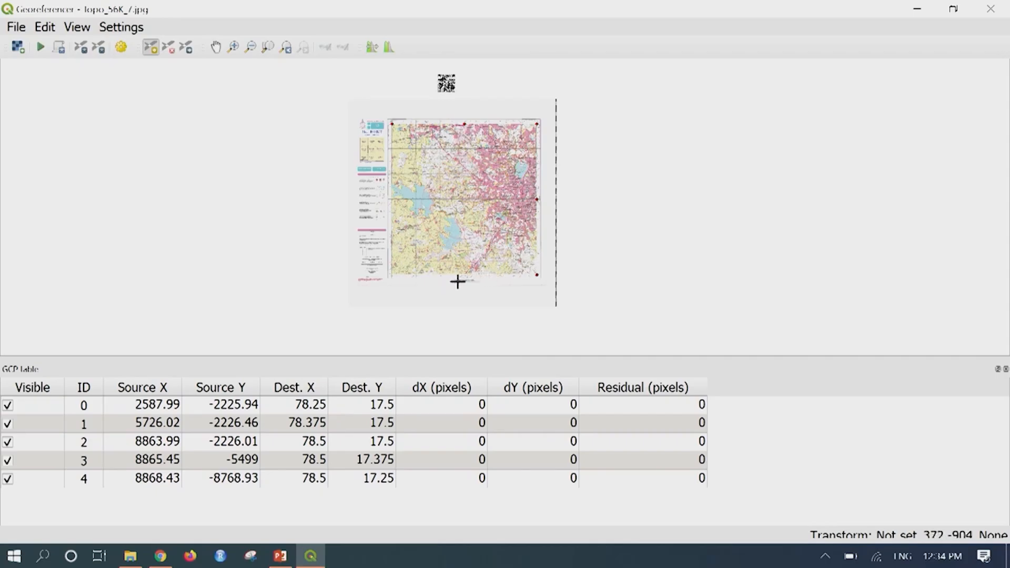
{"action": "left_click", "coordinate": [233, 47]}
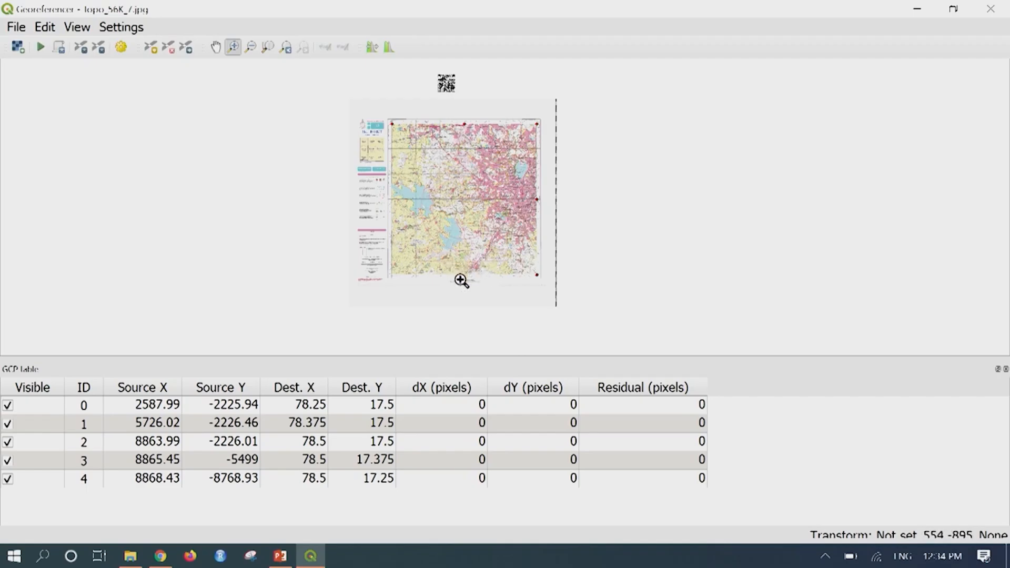
{"action": "left_click_drag", "start_coordinate": [446, 250], "coordinate": [489, 299]}
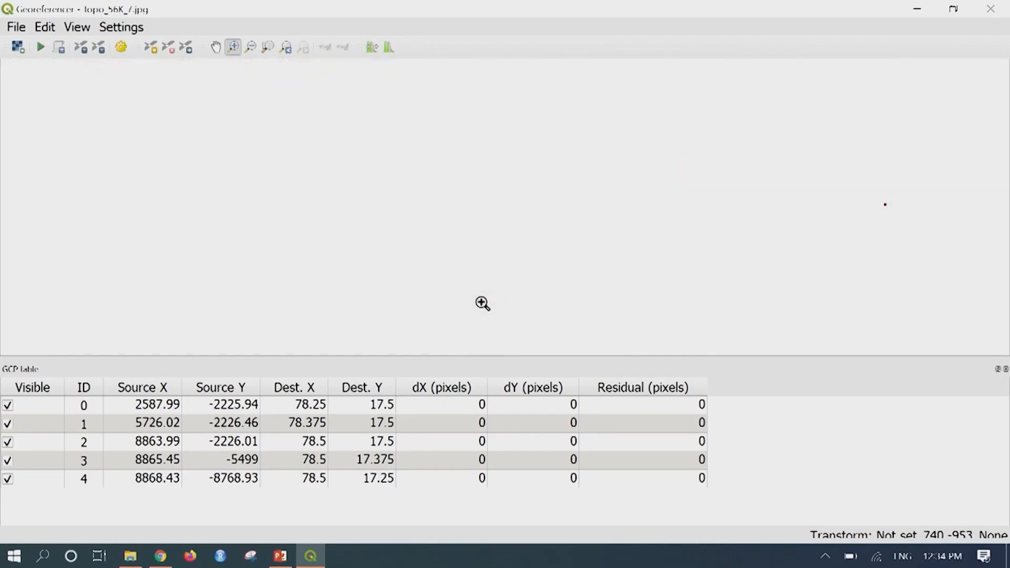
{"action": "left_click_drag", "start_coordinate": [458, 180], "coordinate": [537, 263]}
{"action": "left_click_drag", "start_coordinate": [407, 120], "coordinate": [488, 188]}
{"action": "left_click", "coordinate": [523, 180]}
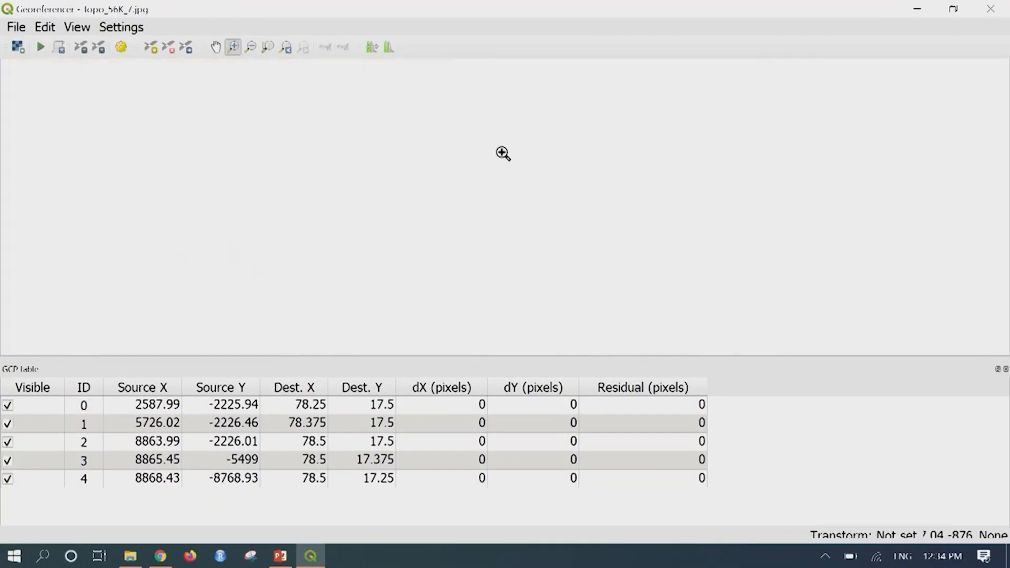
{"action": "left_click_drag", "start_coordinate": [452, 124], "coordinate": [584, 266]}
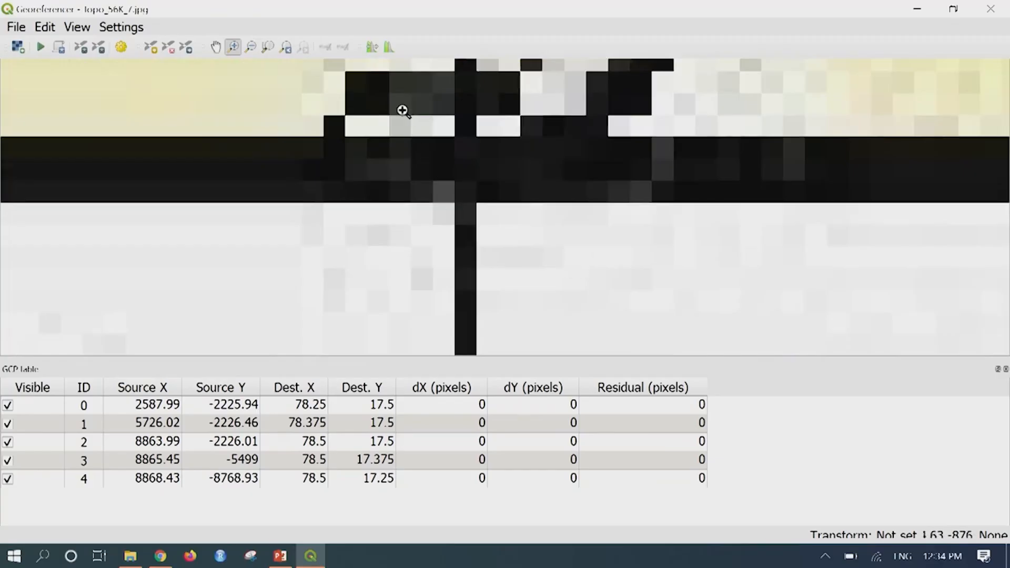
{"action": "left_click_drag", "start_coordinate": [401, 109], "coordinate": [568, 284]}
{"action": "left_click", "coordinate": [151, 47]}
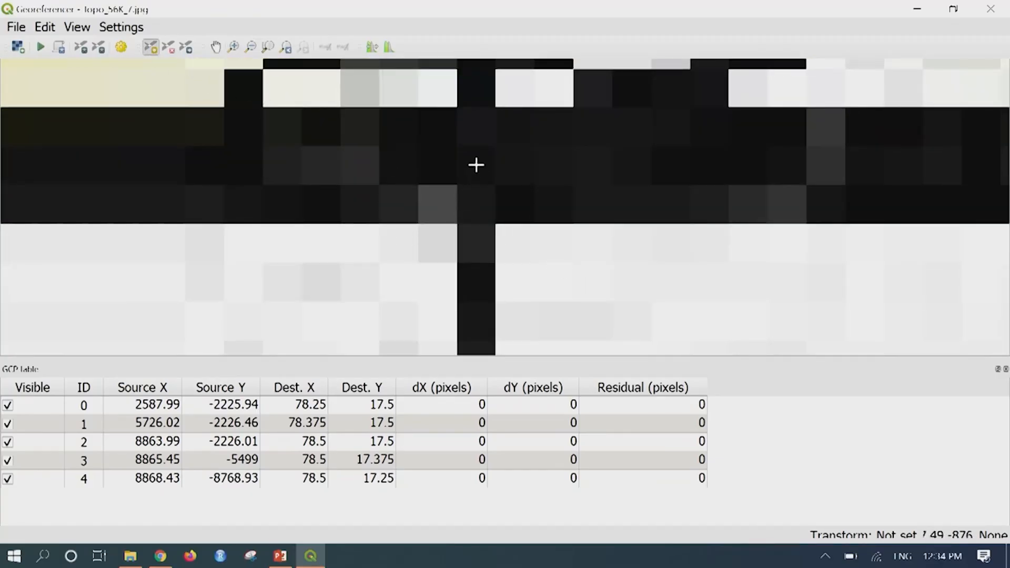
{"action": "left_click", "coordinate": [476, 164]}
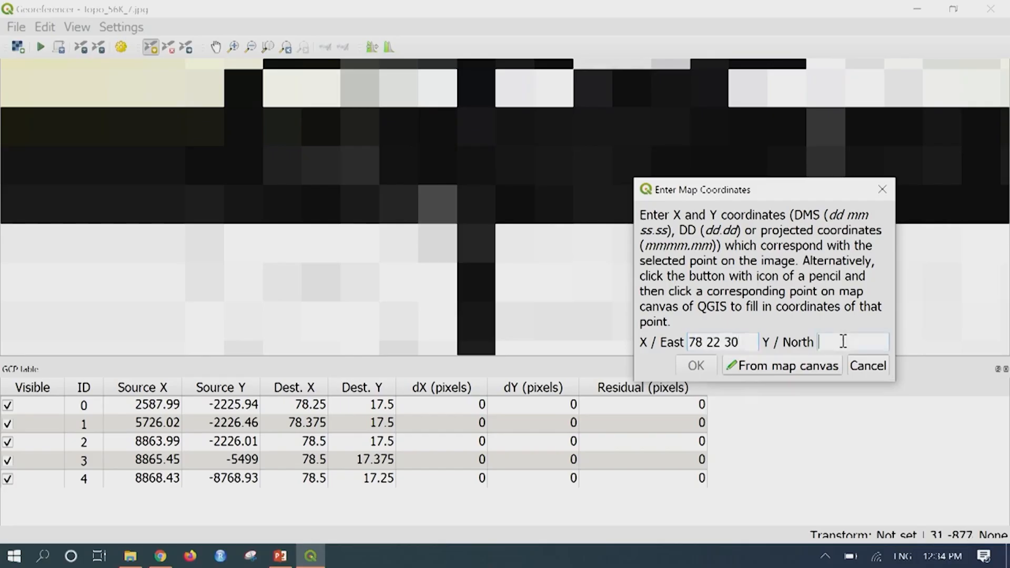
{"action": "type", "text": "17 15"}
{"action": "left_click", "coordinate": [697, 366]}
Step: Add a control point at the map frame's south-west corner intersection with X/East 78 15 and Y/North 17 15
{"action": "left_click", "coordinate": [250, 47]}
{"action": "left_click", "coordinate": [460, 259]}
{"action": "left_click", "coordinate": [566, 303]}
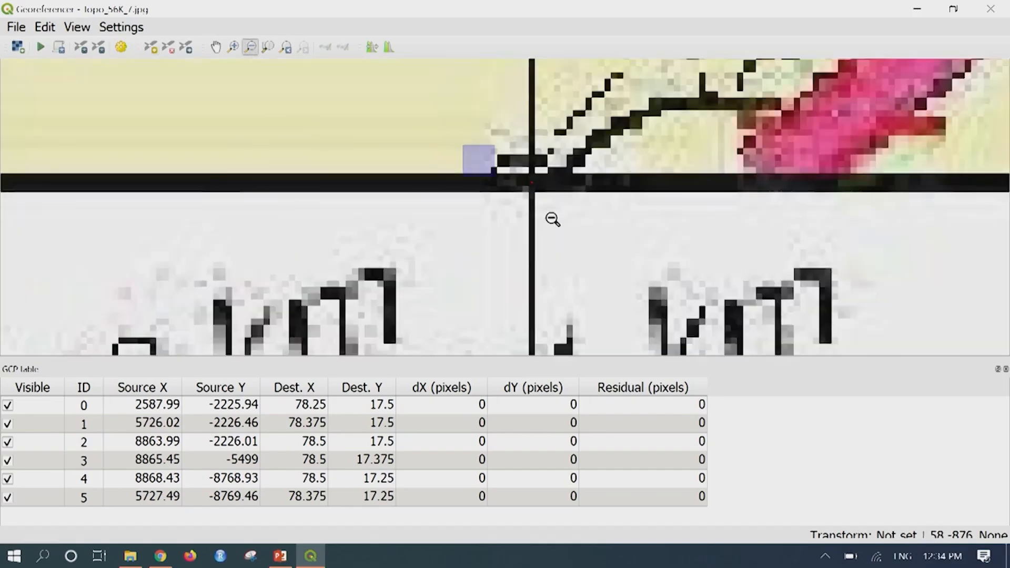
{"action": "left_click", "coordinate": [547, 217]}
{"action": "left_click", "coordinate": [424, 158]}
{"action": "left_click_drag", "start_coordinate": [464, 185], "coordinate": [642, 275]}
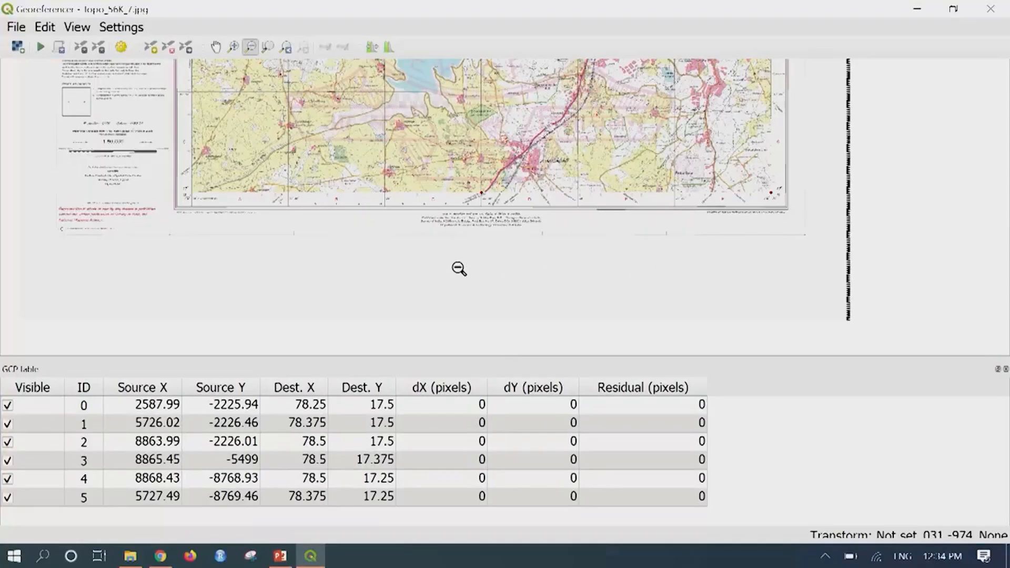
{"action": "left_click_drag", "start_coordinate": [309, 218], "coordinate": [496, 221]}
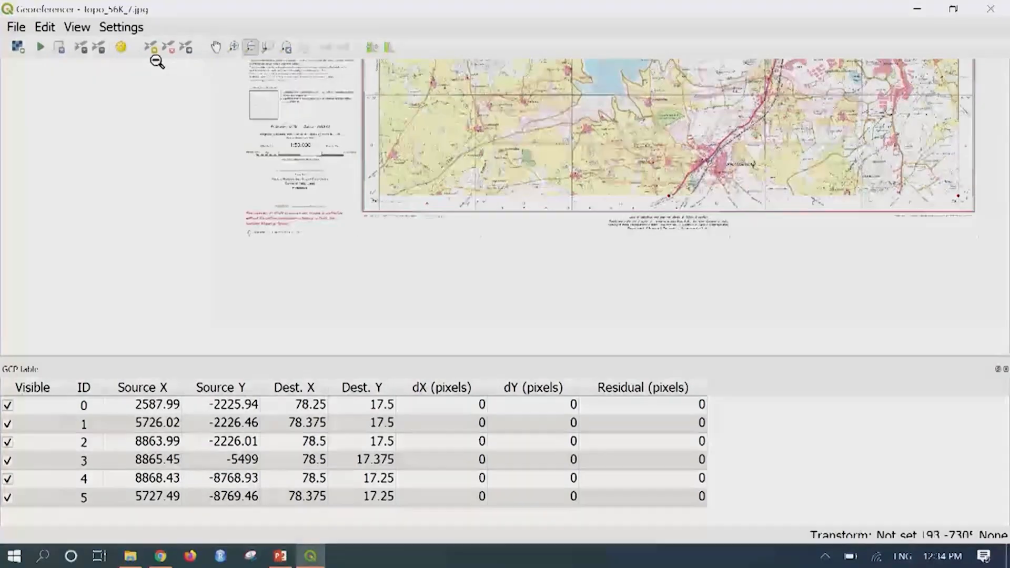
{"action": "left_click", "coordinate": [233, 47]}
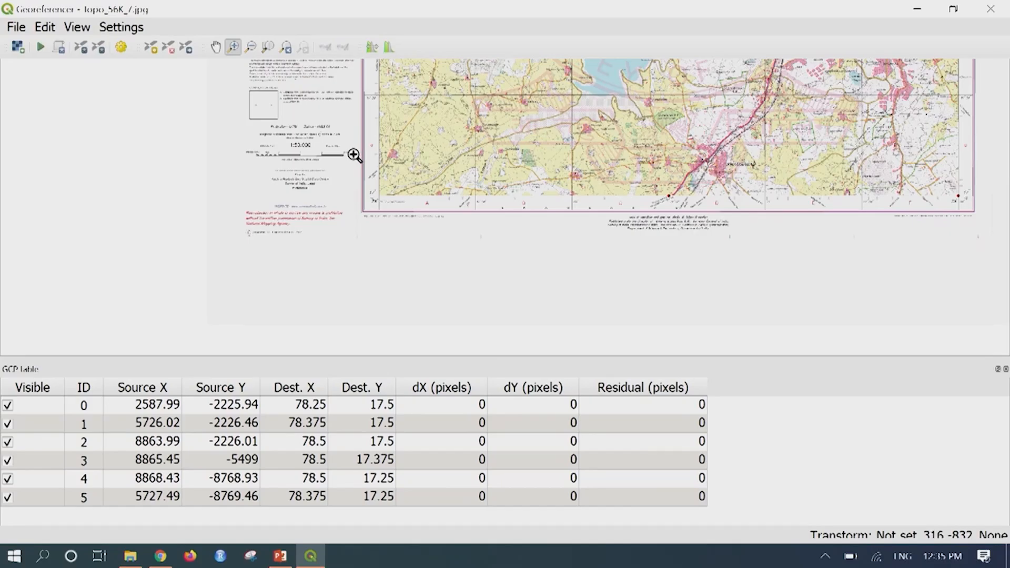
{"action": "left_click_drag", "start_coordinate": [359, 181], "coordinate": [489, 239]}
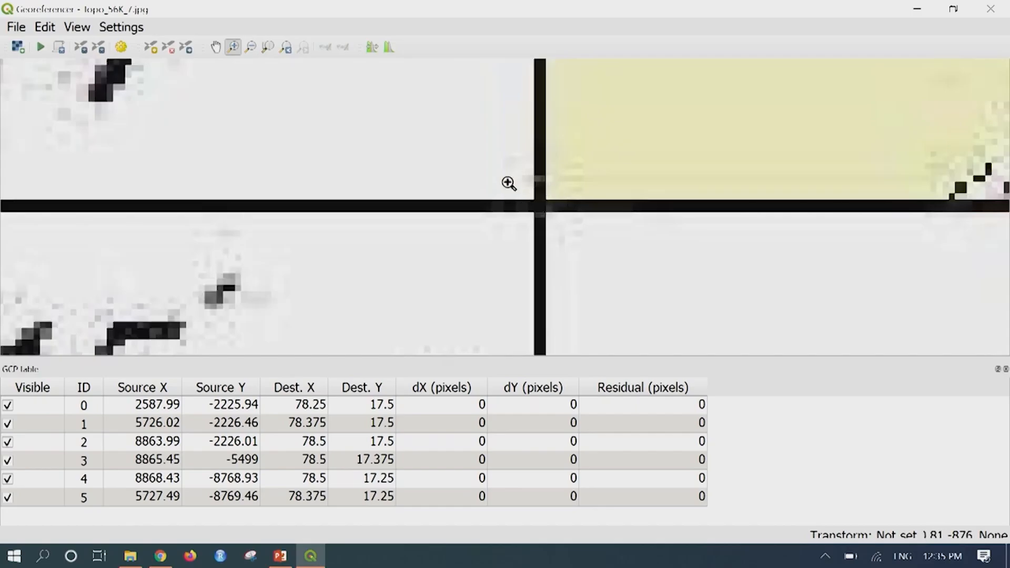
{"action": "left_click_drag", "start_coordinate": [509, 182], "coordinate": [590, 249]}
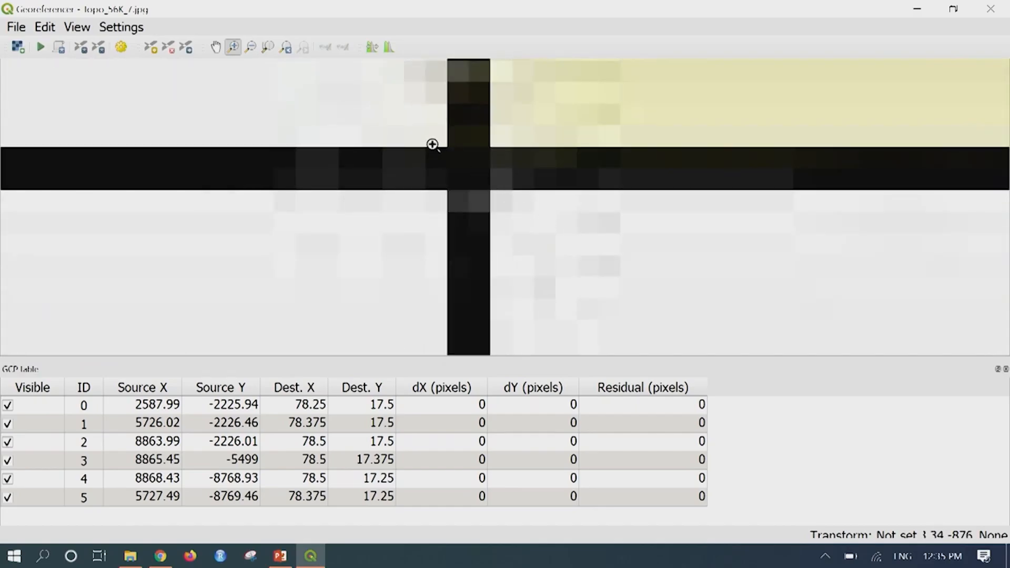
{"action": "left_click_drag", "start_coordinate": [407, 110], "coordinate": [556, 255]}
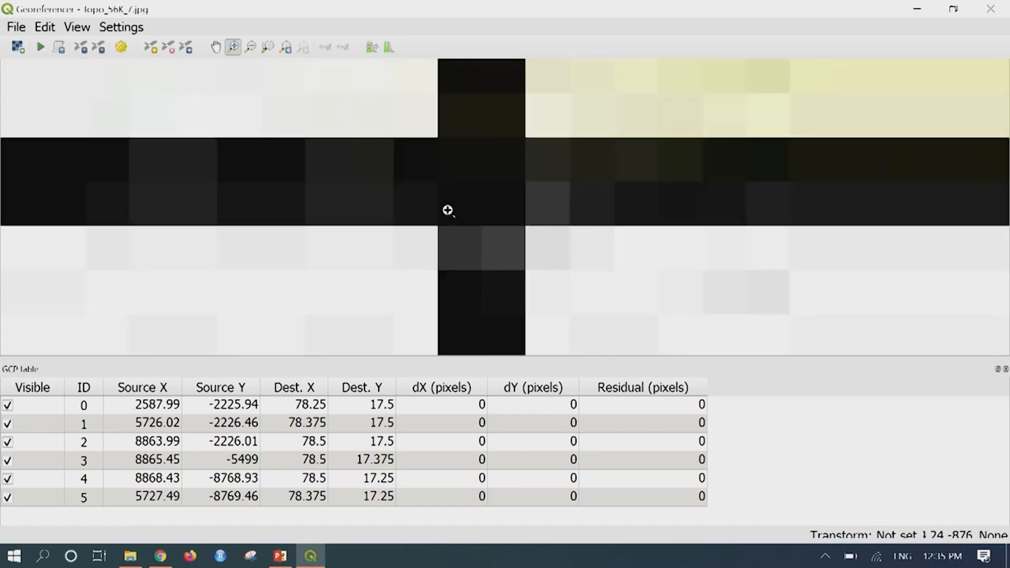
{"action": "left_click", "coordinate": [151, 47]}
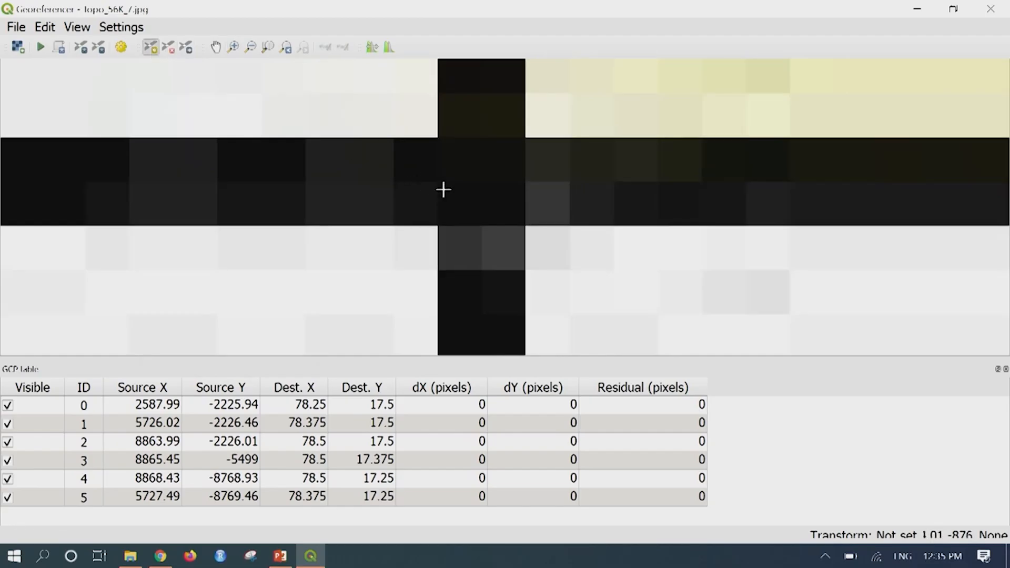
{"action": "left_click", "coordinate": [479, 177]}
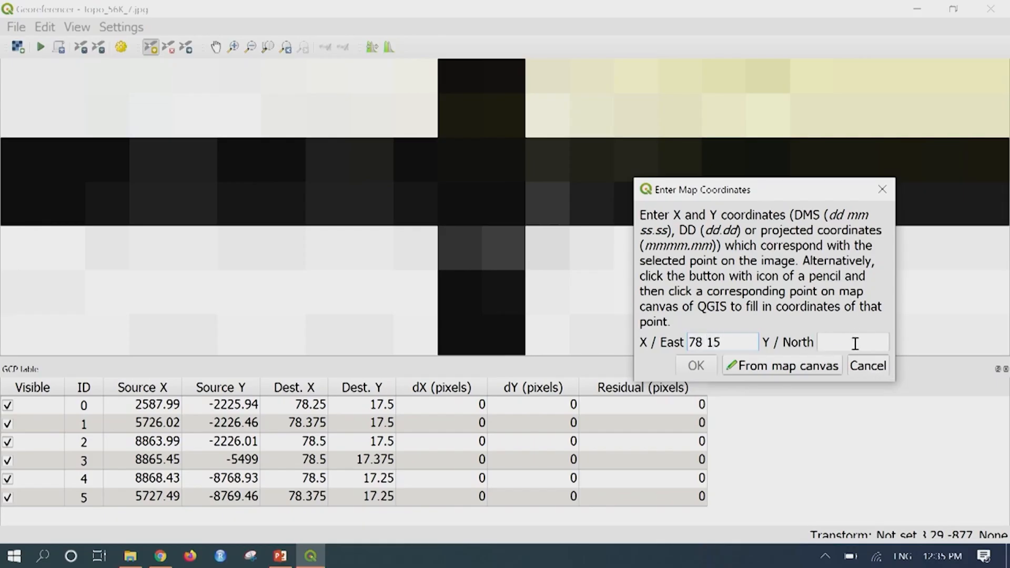
{"action": "type", "text": "17 15"}
{"action": "left_click", "coordinate": [695, 366]}
Step: Add a control point where the 22′30″ latitude line meets the map frame's western edge, with X/East 78 15 and Y/North 17 22 30
{"action": "scroll", "coordinate": [498, 216], "scroll_direction": "down", "scroll_amount": 4}
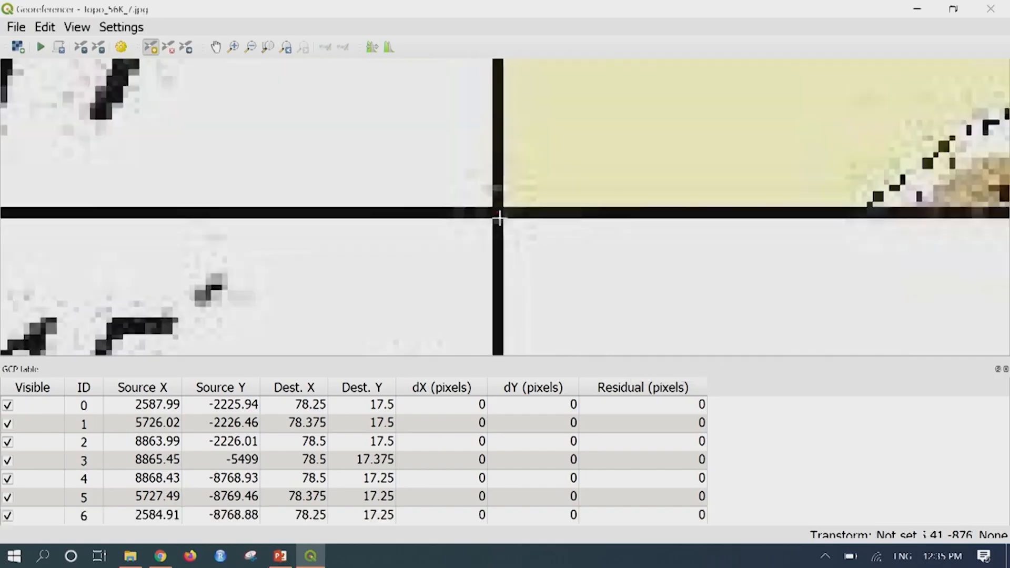
{"action": "scroll", "coordinate": [499, 213], "scroll_direction": "down", "scroll_amount": 4}
{"action": "scroll", "coordinate": [507, 218], "scroll_direction": "down", "scroll_amount": 5}
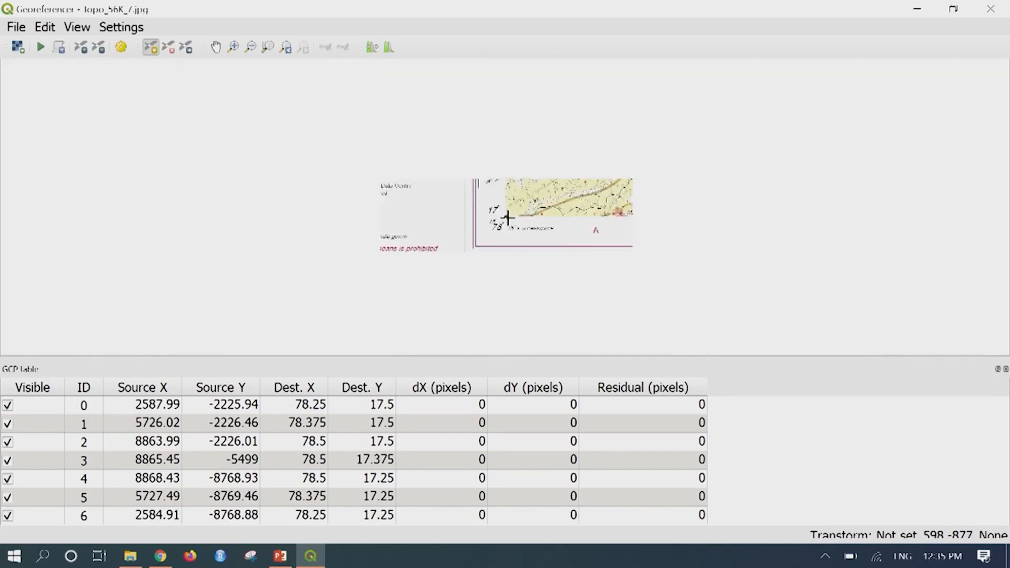
{"action": "scroll", "coordinate": [514, 157], "scroll_direction": "down", "scroll_amount": 3}
{"action": "left_click_drag", "start_coordinate": [529, 179], "coordinate": [518, 244]}
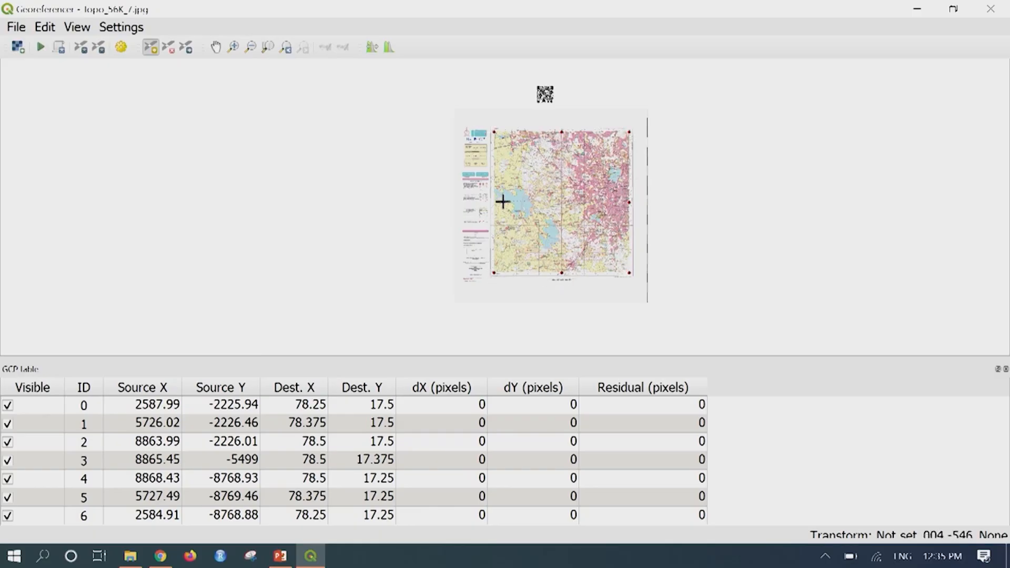
{"action": "scroll", "coordinate": [497, 200], "scroll_direction": "up", "scroll_amount": 5}
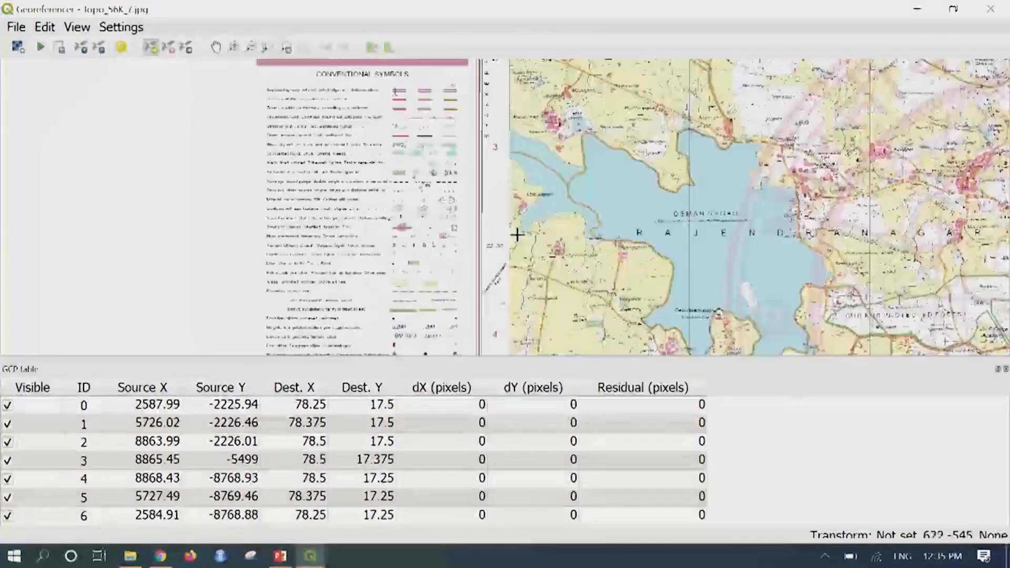
{"action": "scroll", "coordinate": [508, 240], "scroll_direction": "up", "scroll_amount": 2}
{"action": "scroll", "coordinate": [502, 230], "scroll_direction": "up", "scroll_amount": 3}
{"action": "left_click", "coordinate": [502, 229]}
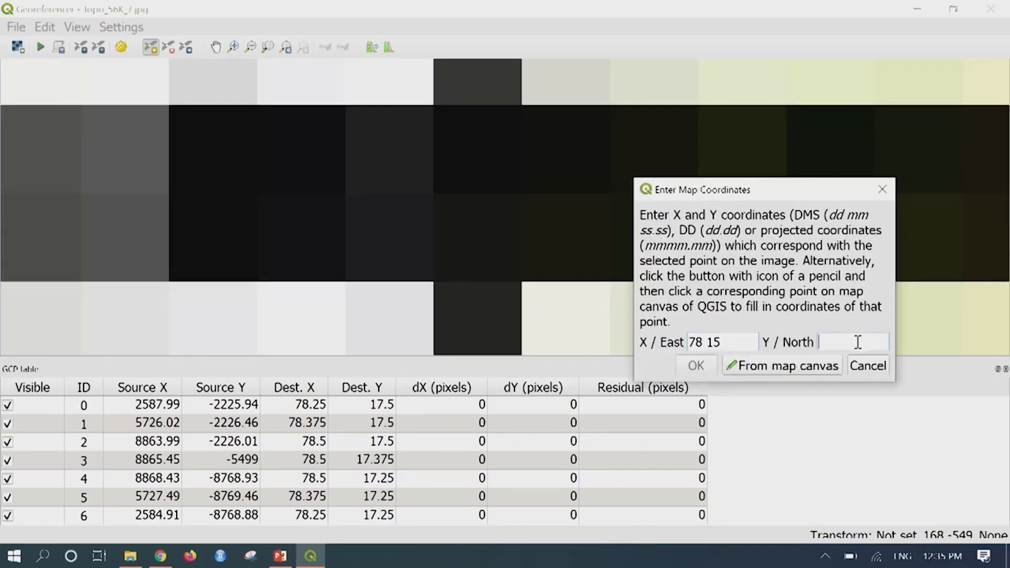
{"action": "key", "text": "Tab"}
{"action": "type", "text": "1"}
{"action": "left_click", "coordinate": [697, 365]}
Step: Open the transformation settings for the toposheet
{"action": "scroll", "coordinate": [513, 216], "scroll_direction": "down", "scroll_amount": 10}
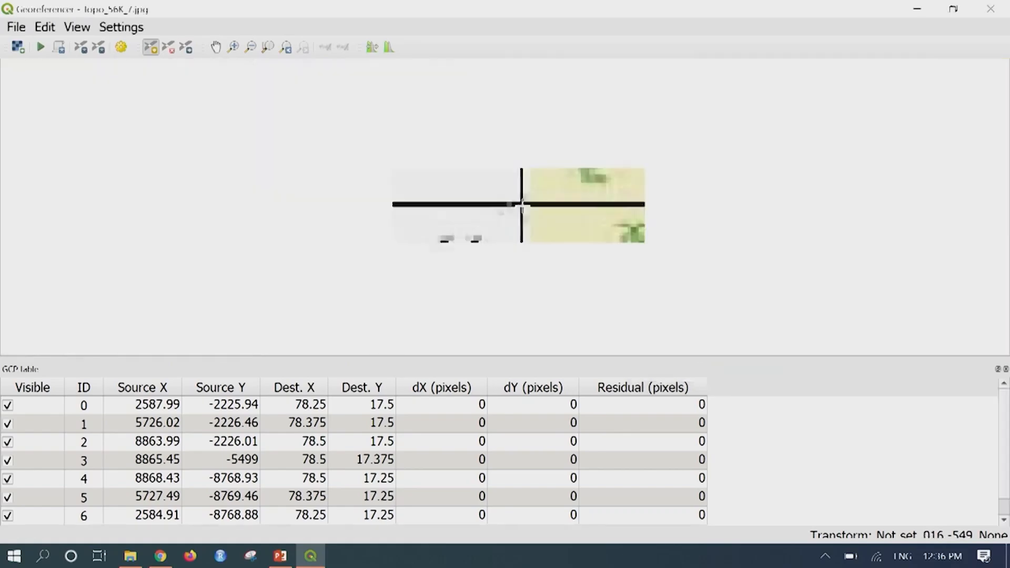
{"action": "scroll", "coordinate": [516, 205], "scroll_direction": "down", "scroll_amount": 5}
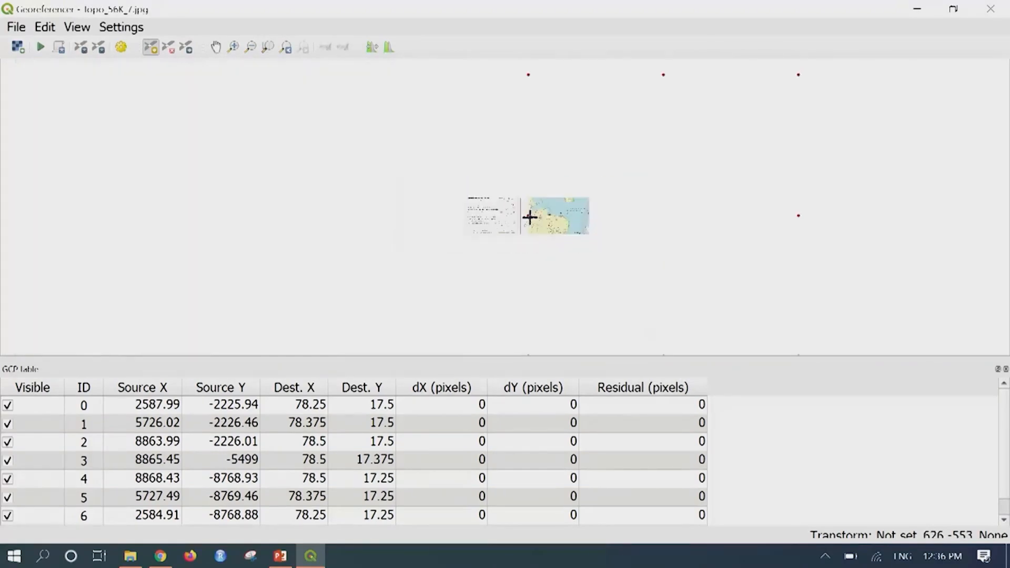
{"action": "scroll", "coordinate": [530, 217], "scroll_direction": "down", "scroll_amount": 1}
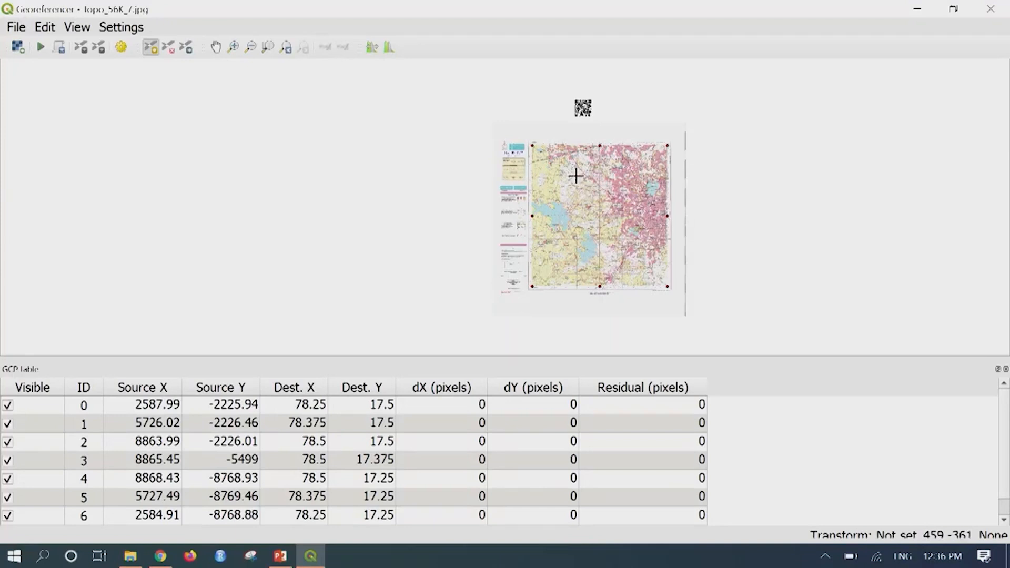
{"action": "left_click_drag", "start_coordinate": [604, 214], "coordinate": [484, 214]}
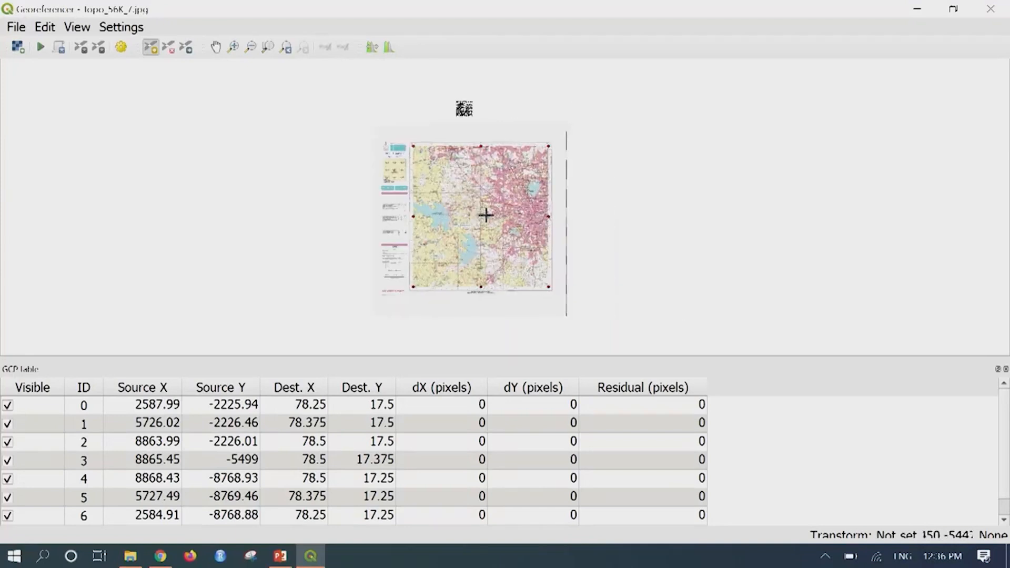
{"action": "scroll", "coordinate": [476, 216], "scroll_direction": "up", "scroll_amount": 1}
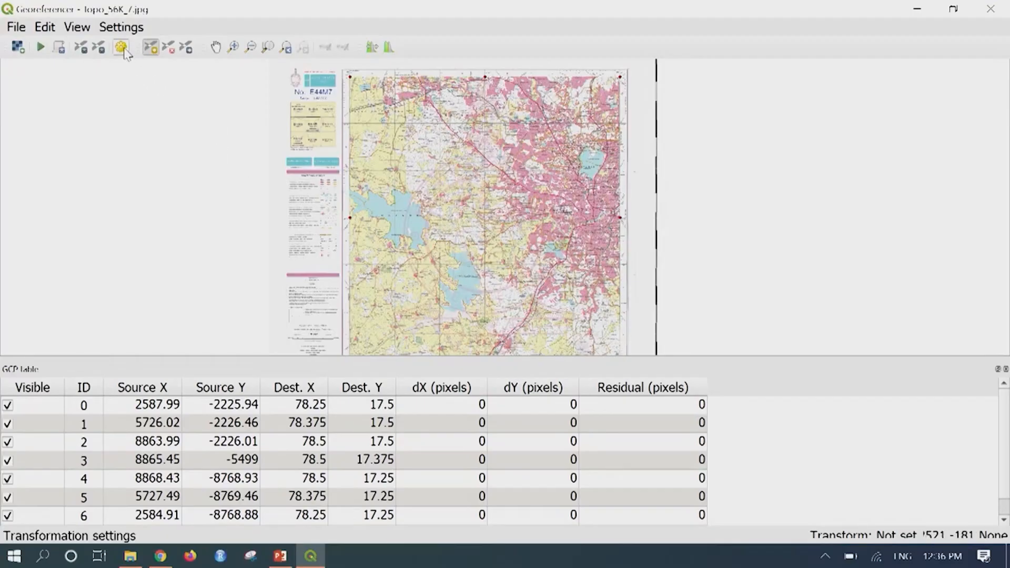
{"action": "left_click", "coordinate": [125, 28]}
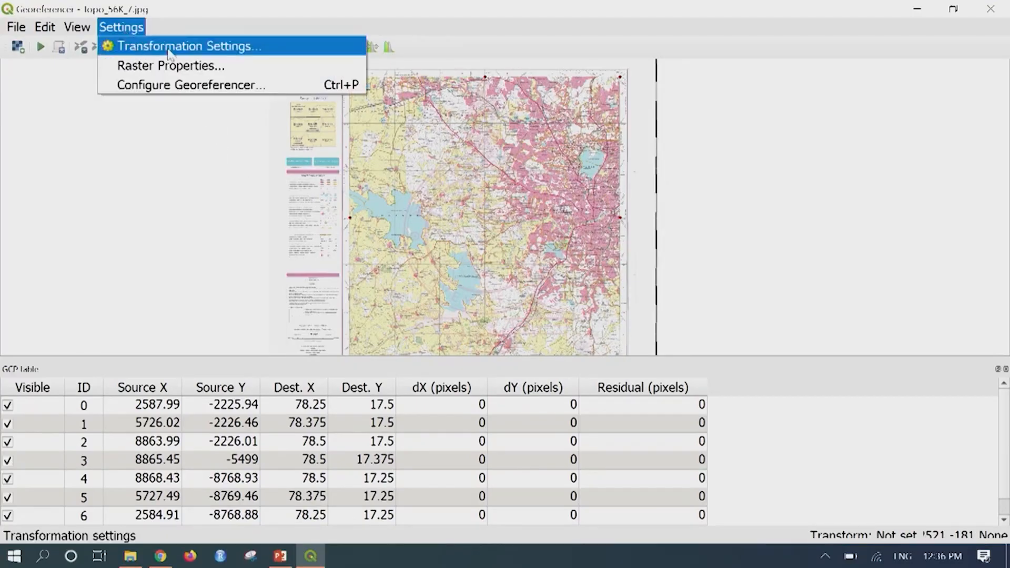
{"action": "left_click", "coordinate": [284, 48]}
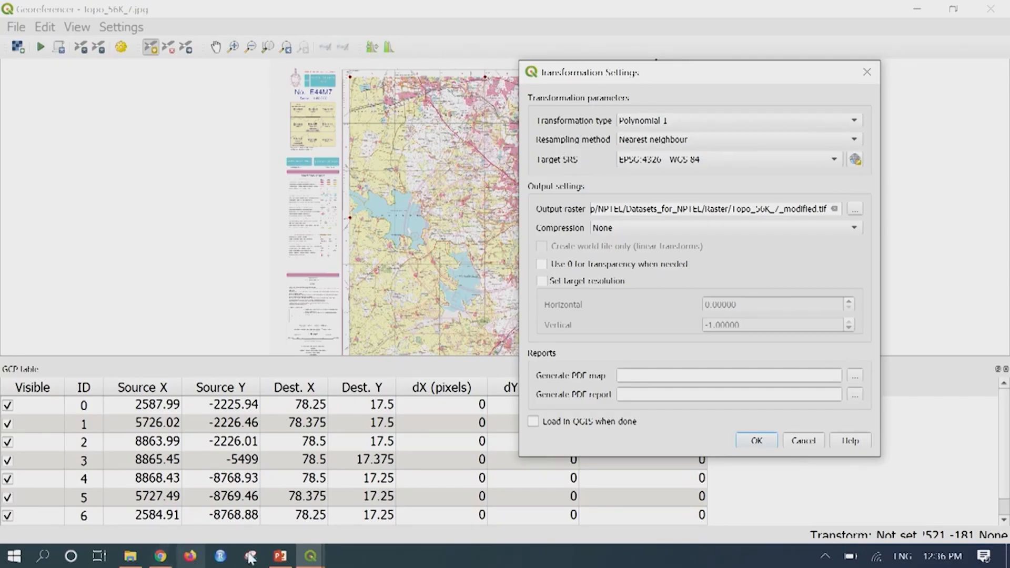
{"action": "mouse_move", "coordinate": [281, 563]}
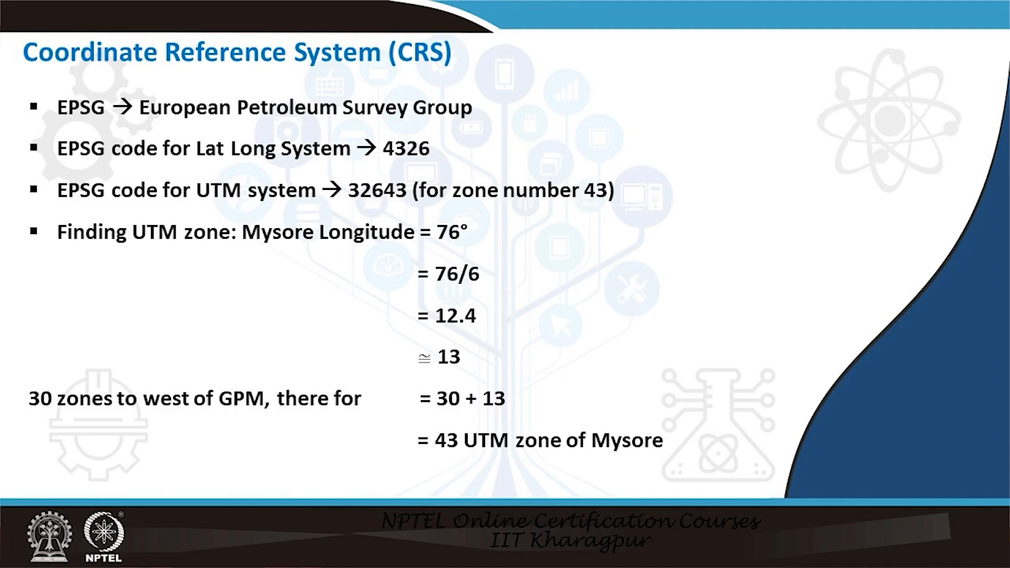
{"action": "key", "text": "Right"}
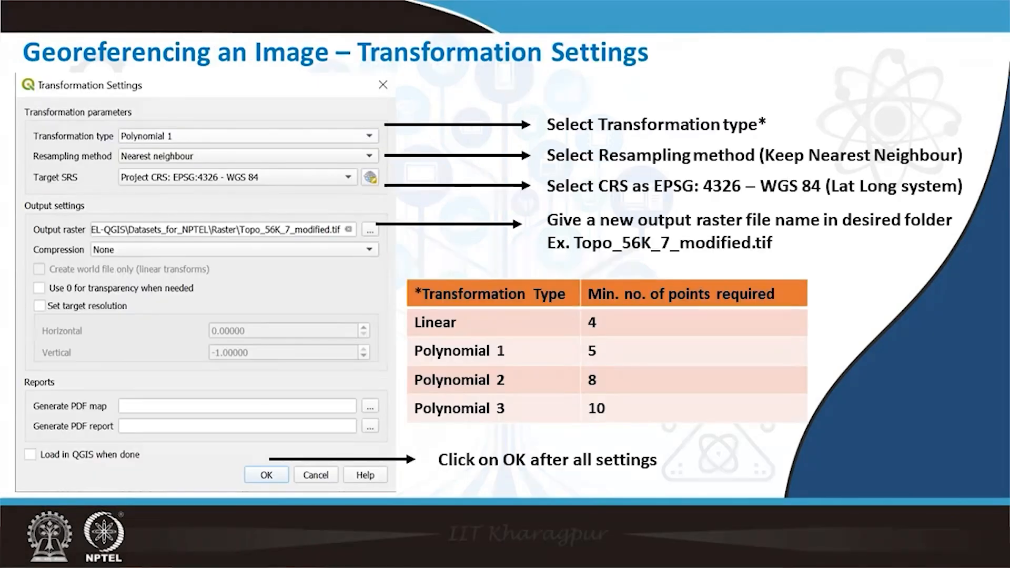
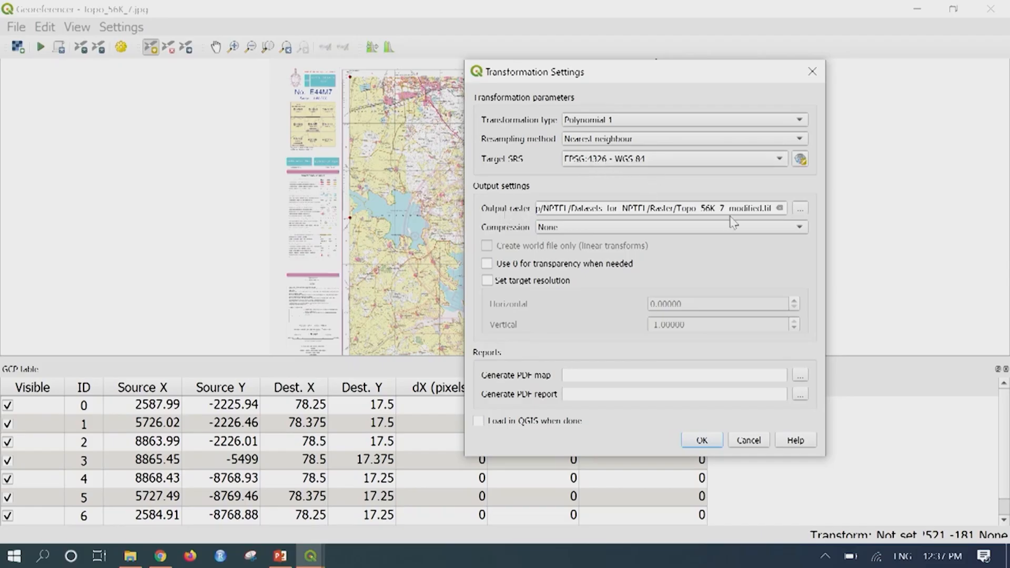
Step: Save the output raster as Topo_56K_7_modified in the Output folder and apply the settings with Polynomial 1, Nearest neighbour and EPSG:4326 - WGS 84
{"action": "left_click", "coordinate": [799, 211]}
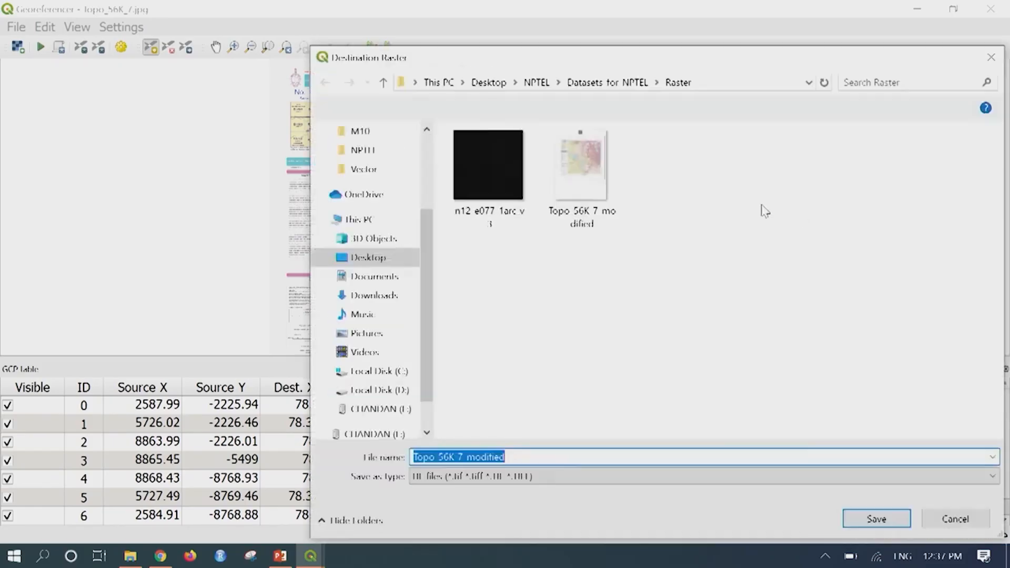
{"action": "left_click", "coordinate": [383, 82]}
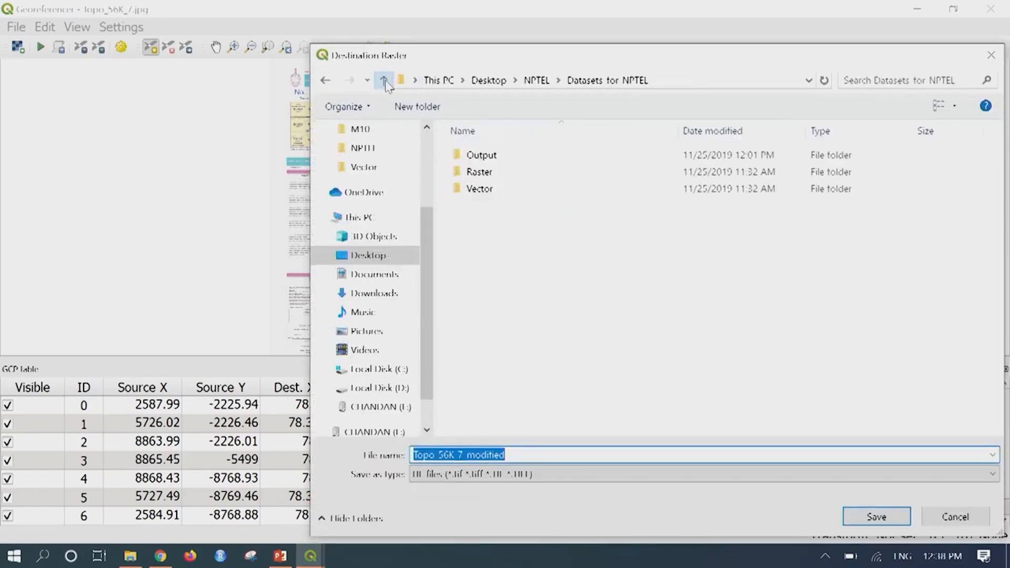
{"action": "double_click", "coordinate": [514, 158]}
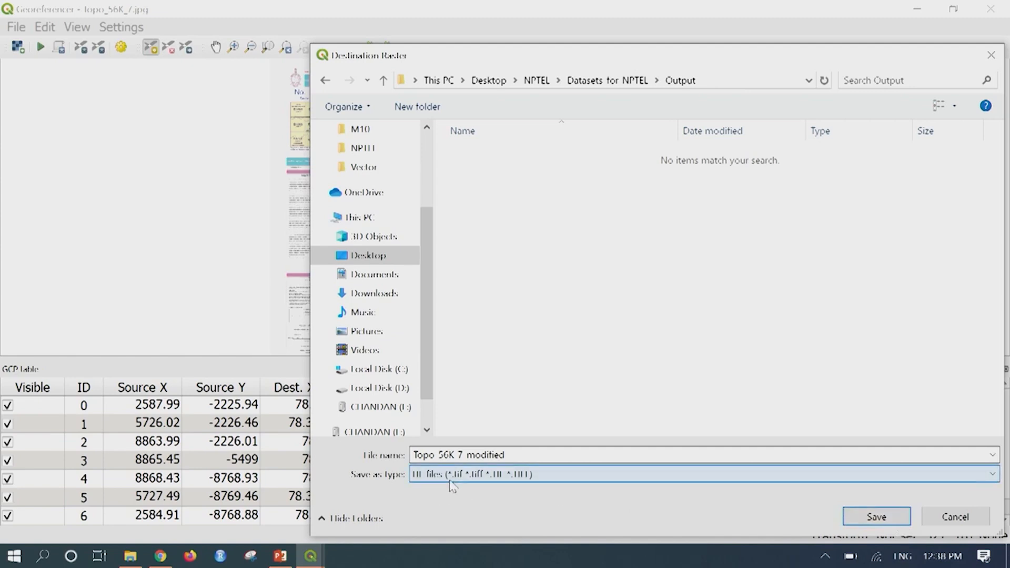
{"action": "left_click", "coordinate": [876, 517]}
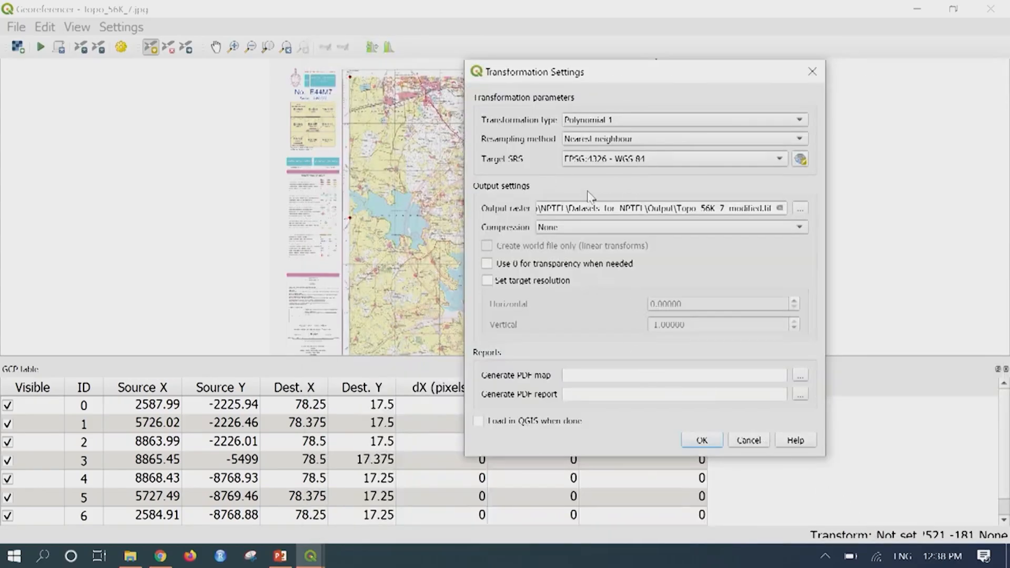
{"action": "left_click", "coordinate": [702, 440]}
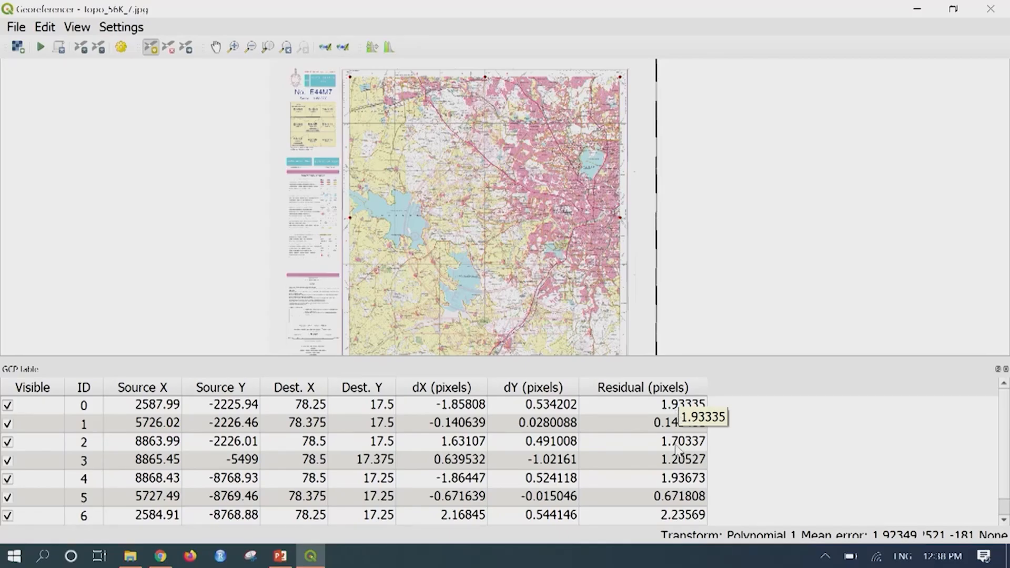
Step: Examine the control points' residuals in the GCP table and the residual line at the map frame's north-west corner point
{"action": "scroll", "coordinate": [677, 505], "scroll_direction": "down", "scroll_amount": 1}
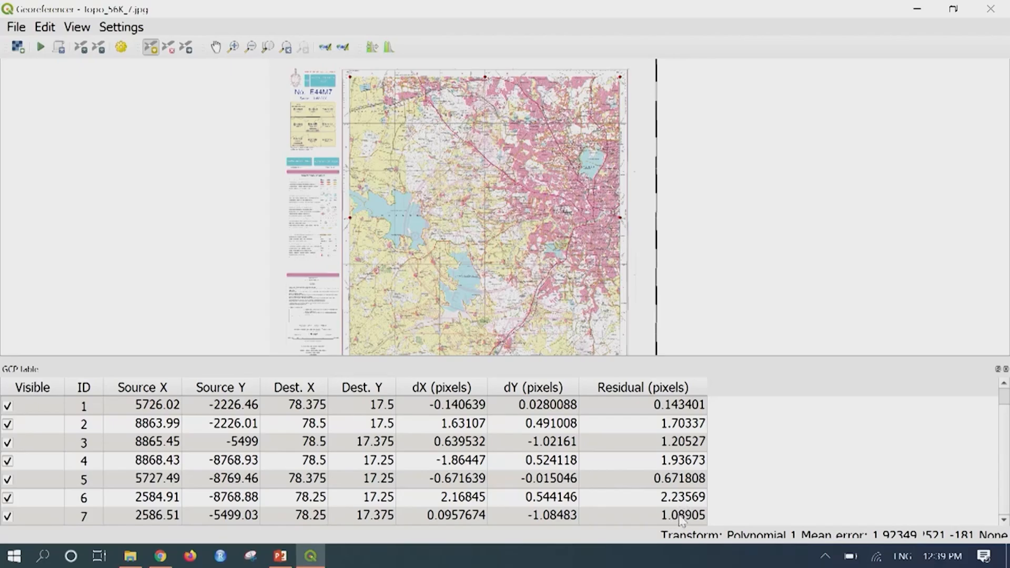
{"action": "scroll", "coordinate": [678, 437], "scroll_direction": "up", "scroll_amount": 1}
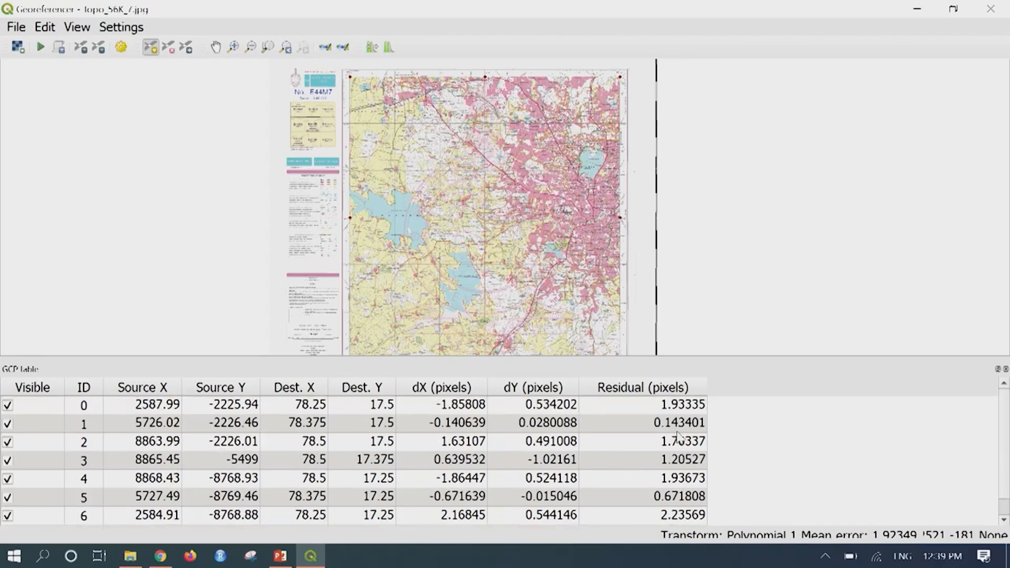
{"action": "left_click", "coordinate": [672, 406]}
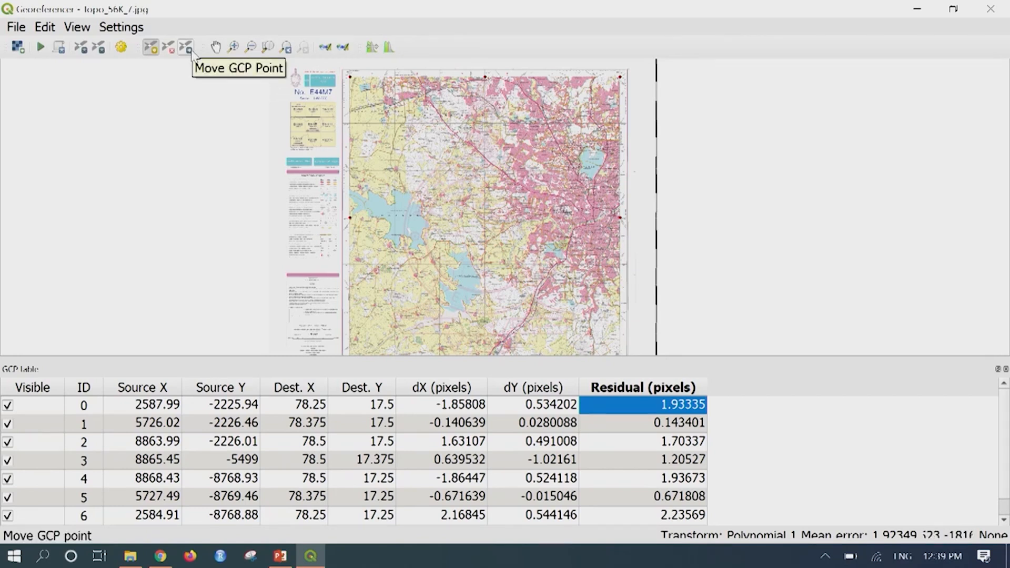
{"action": "left_click", "coordinate": [235, 49]}
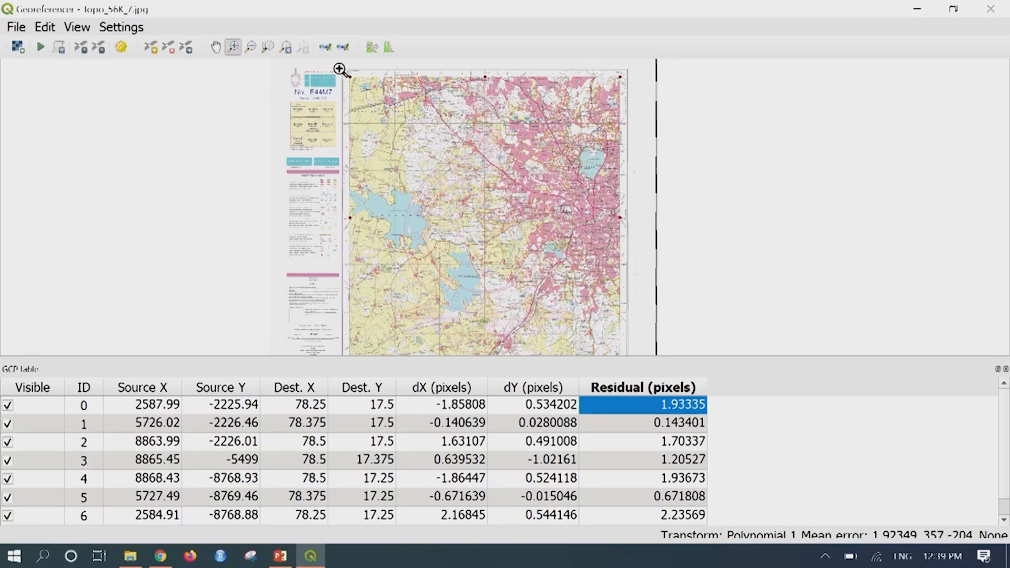
{"action": "left_click_drag", "start_coordinate": [336, 70], "coordinate": [523, 240]}
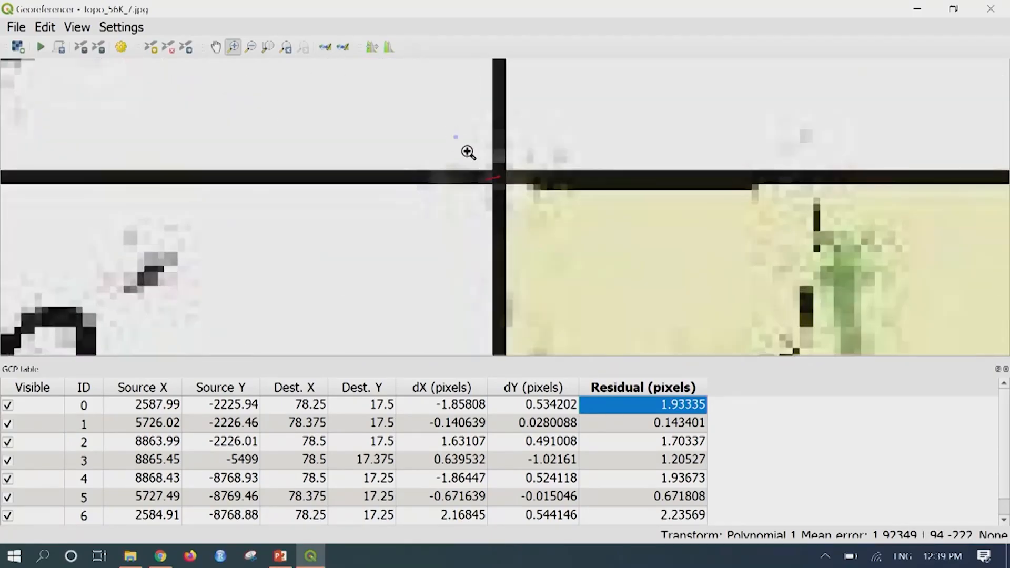
{"action": "left_click_drag", "start_coordinate": [468, 152], "coordinate": [538, 227]}
{"action": "left_click_drag", "start_coordinate": [420, 125], "coordinate": [608, 292]}
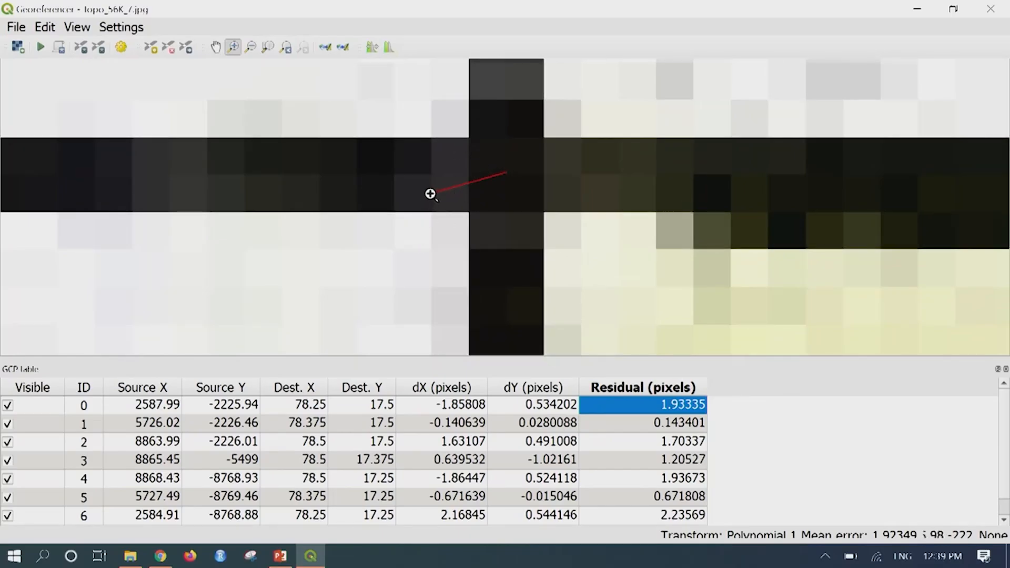
Step: Move the control point at the map frame's north-west corner slightly south-west, to about source X 2587.08 and Y -2226.52
{"action": "left_click", "coordinate": [191, 47]}
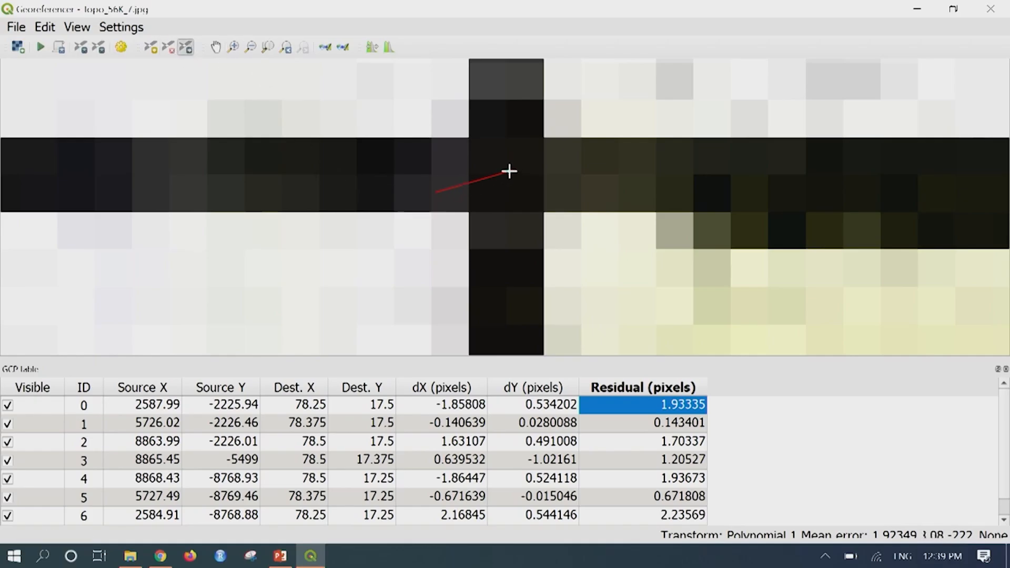
{"action": "left_click_drag", "start_coordinate": [507, 172], "coordinate": [472, 196]}
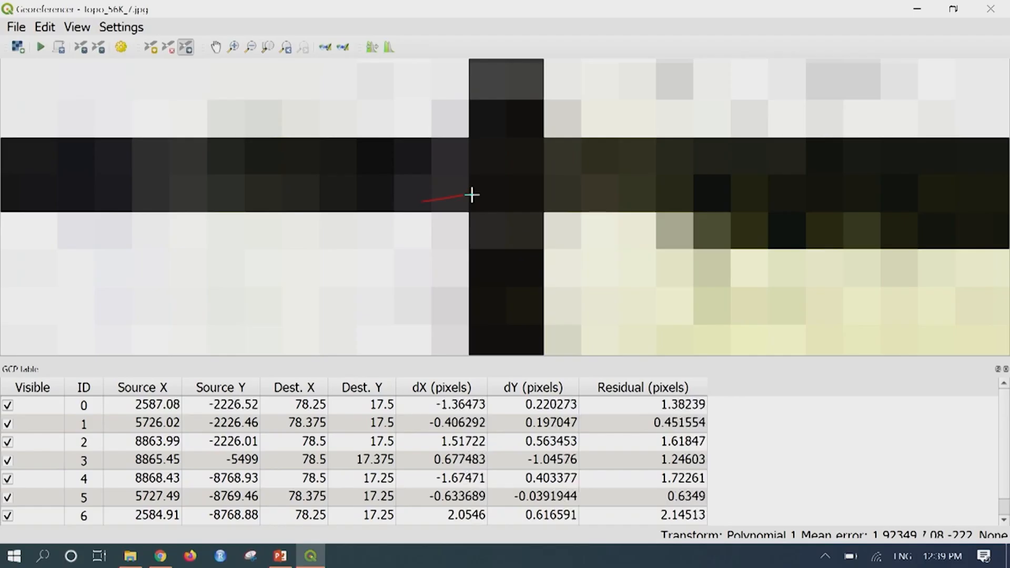
Step: Move the control point at the middle of the map frame's southern edge slightly north-west, to about source X 5727 and Y -8769.38
{"action": "scroll", "coordinate": [570, 188], "scroll_direction": "down", "scroll_amount": 3}
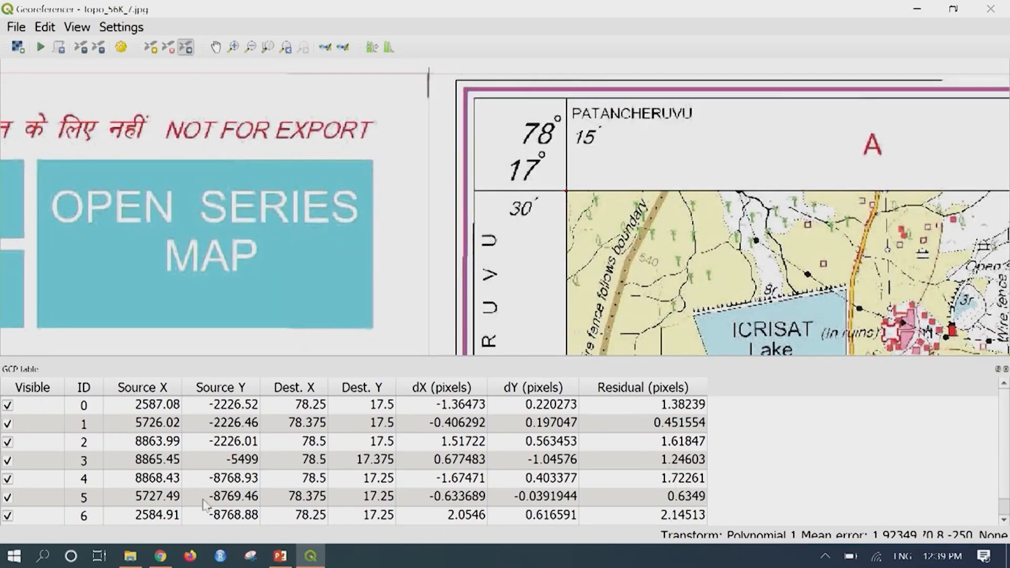
{"action": "scroll", "coordinate": [773, 186], "scroll_direction": "down", "scroll_amount": 2}
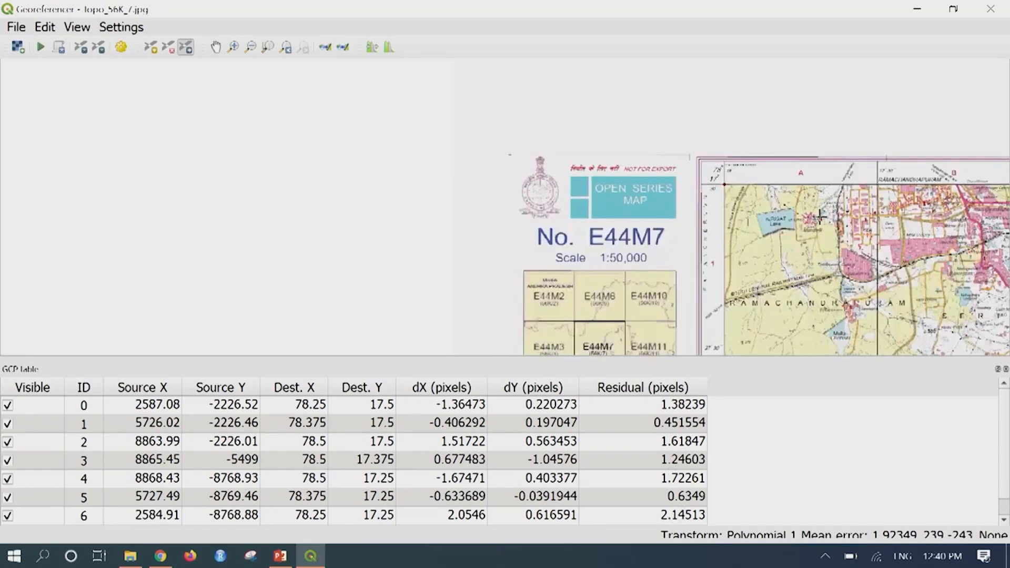
{"action": "left_click_drag", "start_coordinate": [828, 219], "coordinate": [623, 123]}
{"action": "scroll", "coordinate": [625, 139], "scroll_direction": "down", "scroll_amount": 2}
{"action": "scroll", "coordinate": [710, 194], "scroll_direction": "down", "scroll_amount": 1}
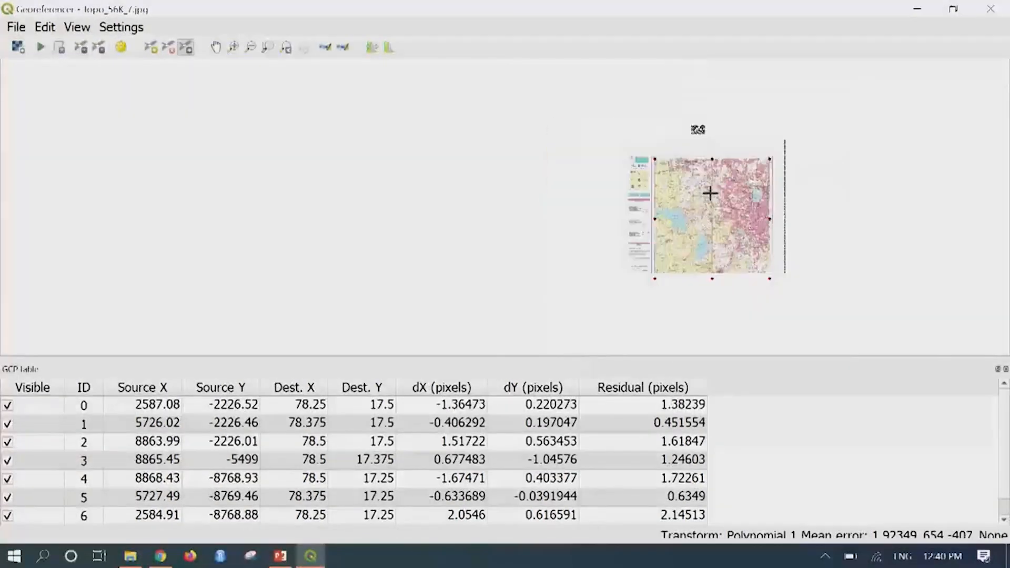
{"action": "left_click_drag", "start_coordinate": [713, 201], "coordinate": [631, 144]}
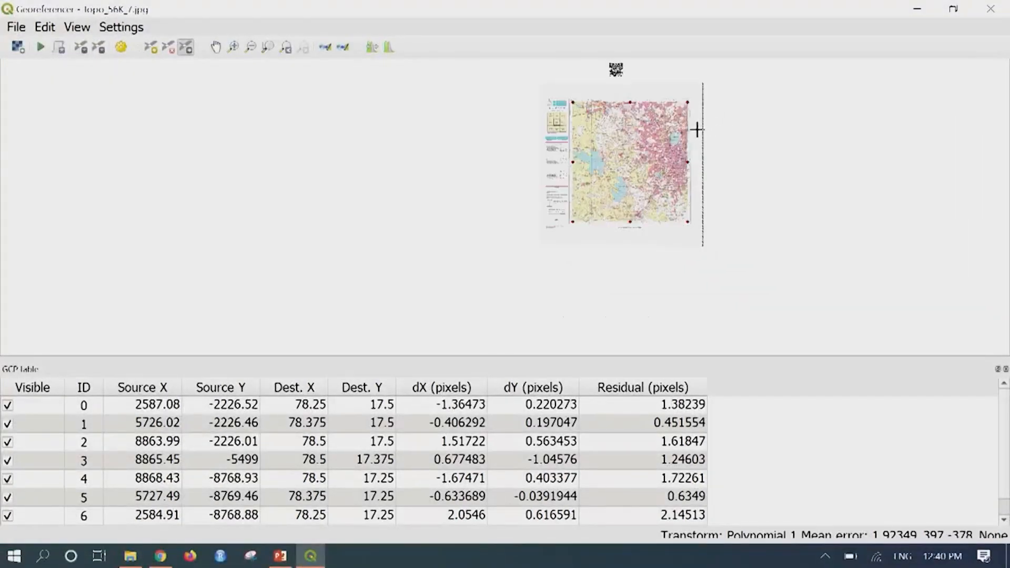
{"action": "scroll", "coordinate": [634, 225], "scroll_direction": "up", "scroll_amount": 5}
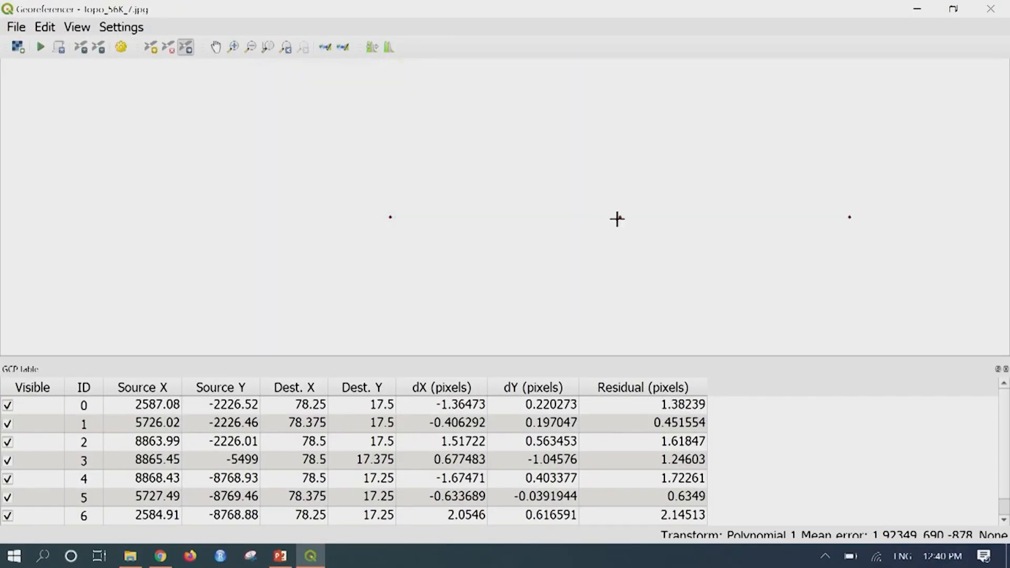
{"action": "scroll", "coordinate": [620, 227], "scroll_direction": "up", "scroll_amount": 3}
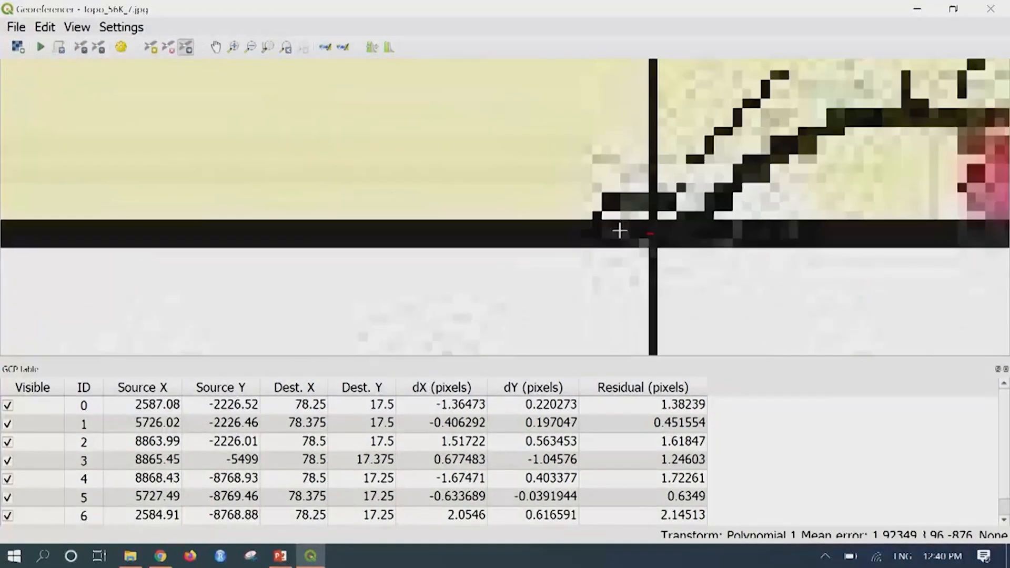
{"action": "scroll", "coordinate": [652, 229], "scroll_direction": "up", "scroll_amount": 3}
{"action": "scroll", "coordinate": [694, 225], "scroll_direction": "up", "scroll_amount": 2}
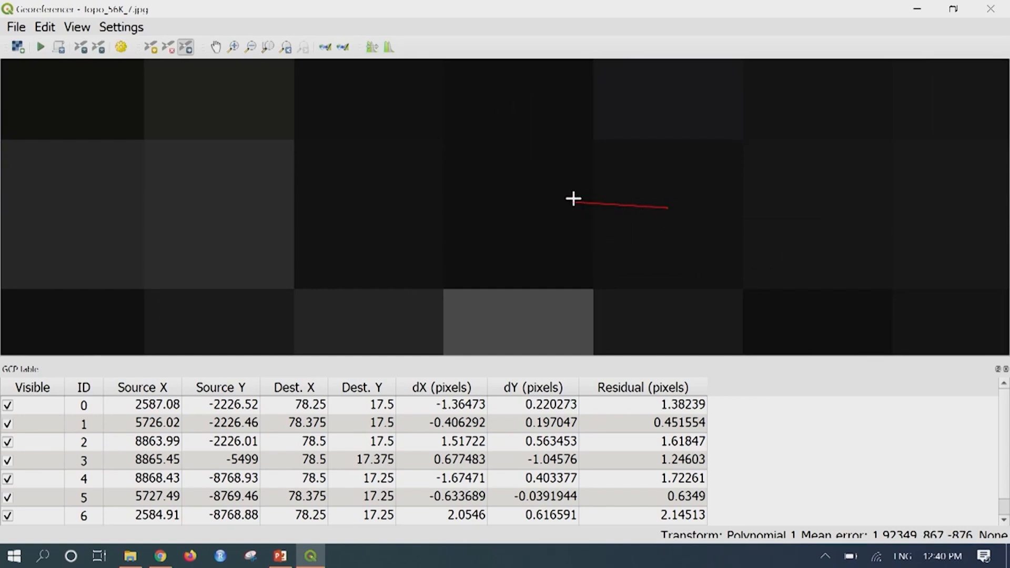
{"action": "left_click", "coordinate": [186, 48]}
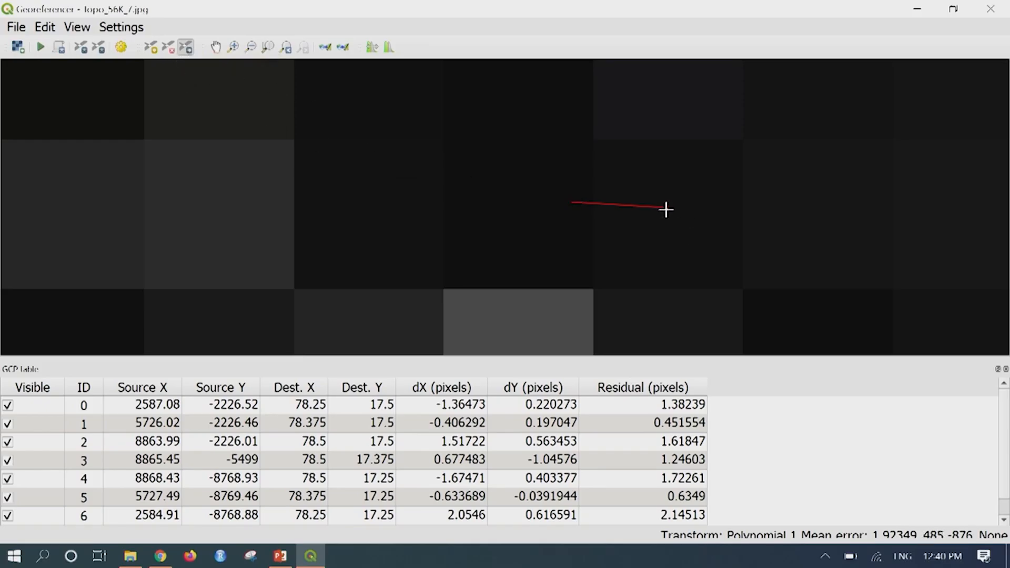
{"action": "left_click_drag", "start_coordinate": [665, 208], "coordinate": [593, 196]}
Step: Run the georeferencing of the toposheet with the adjusted control points
{"action": "scroll", "coordinate": [724, 219], "scroll_direction": "down", "scroll_amount": 2}
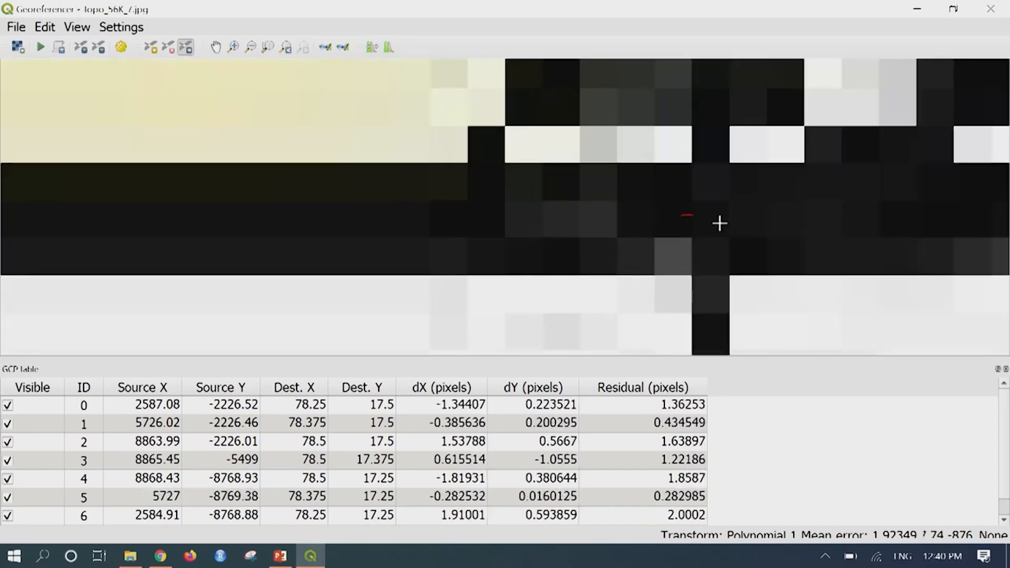
{"action": "scroll", "coordinate": [720, 223], "scroll_direction": "down", "scroll_amount": 3}
{"action": "scroll", "coordinate": [700, 223], "scroll_direction": "down", "scroll_amount": 2}
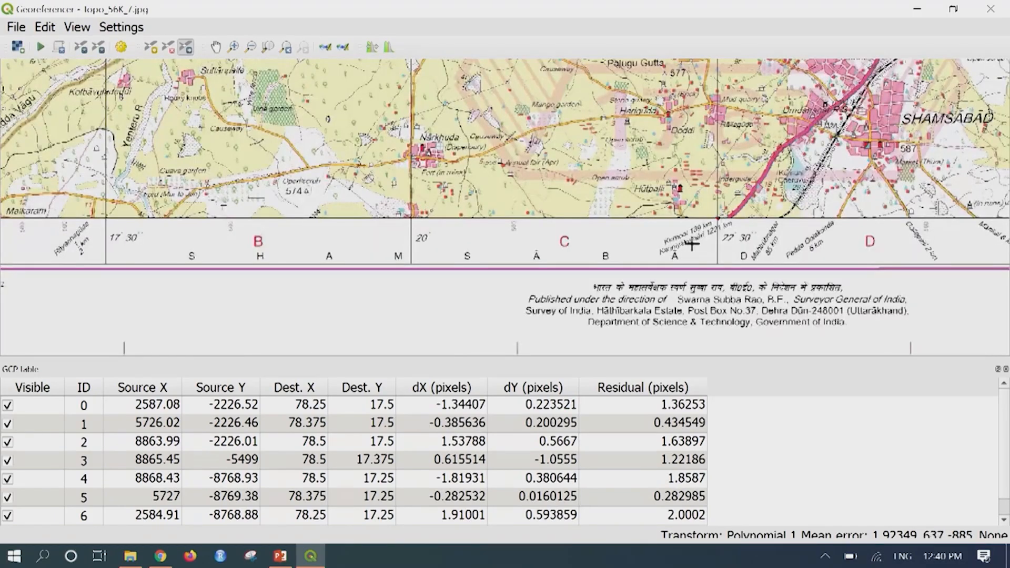
{"action": "scroll", "coordinate": [692, 243], "scroll_direction": "down", "scroll_amount": 1}
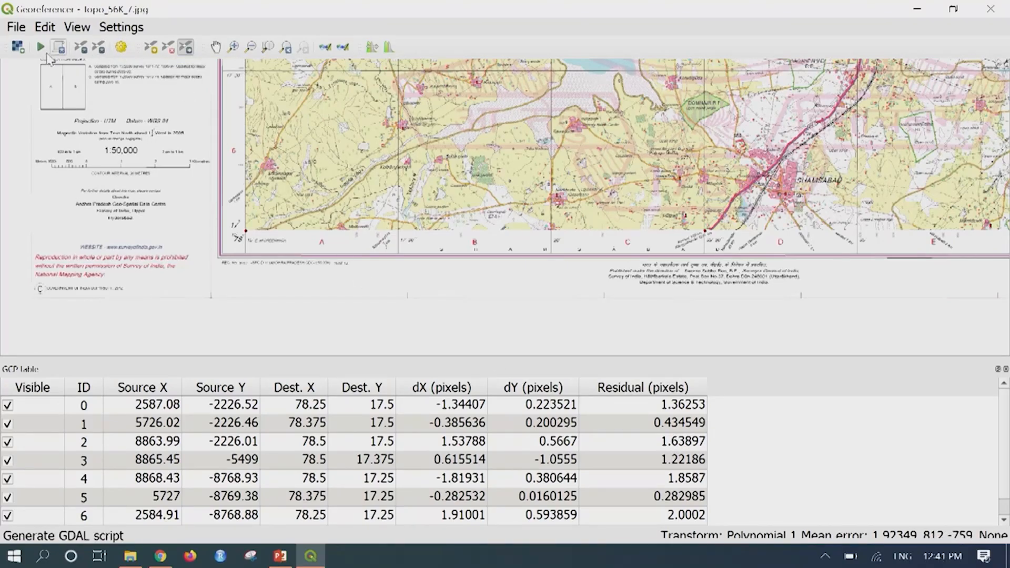
{"action": "left_click", "coordinate": [17, 27]}
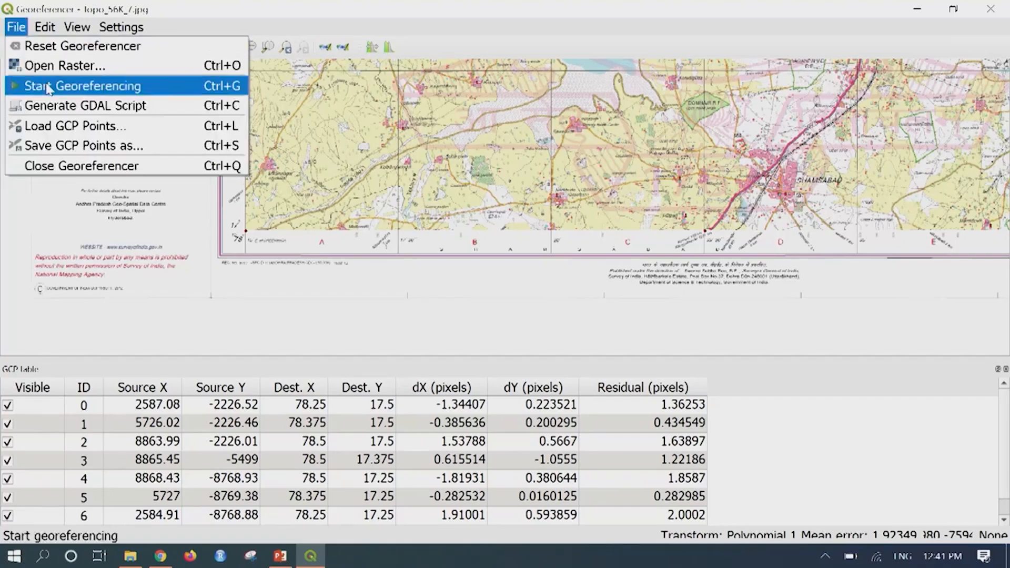
{"action": "left_click", "coordinate": [159, 94]}
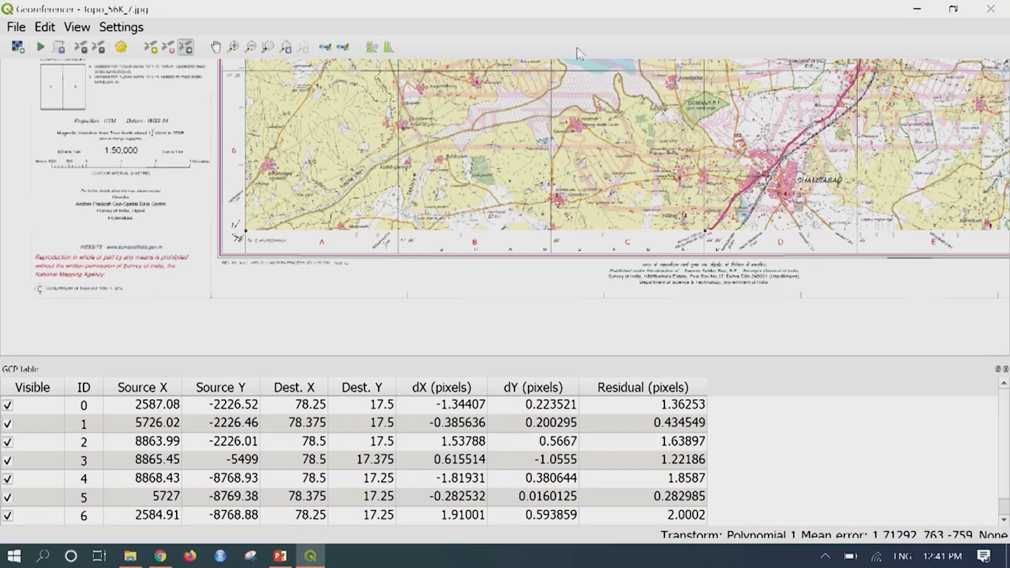
Step: Minimize the Georeferencer and start a new empty project, discarding the current one
{"action": "left_click", "coordinate": [918, 12]}
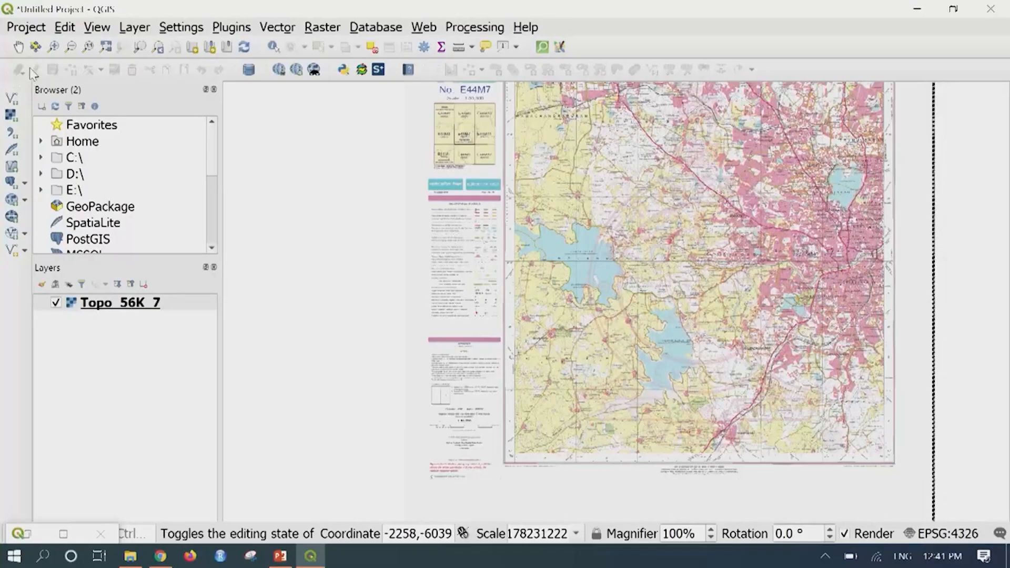
{"action": "left_click", "coordinate": [30, 30]}
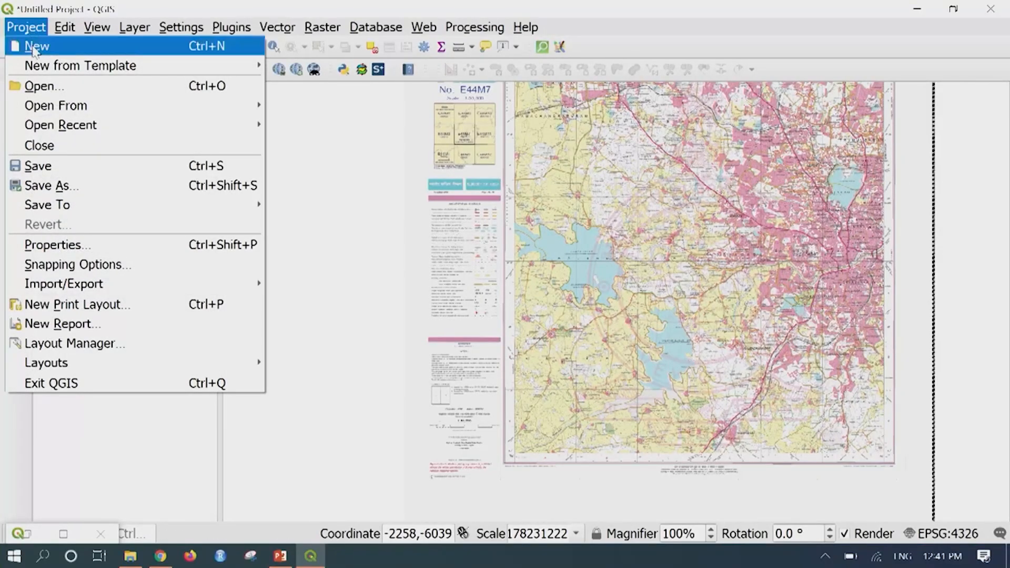
{"action": "left_click", "coordinate": [36, 52]}
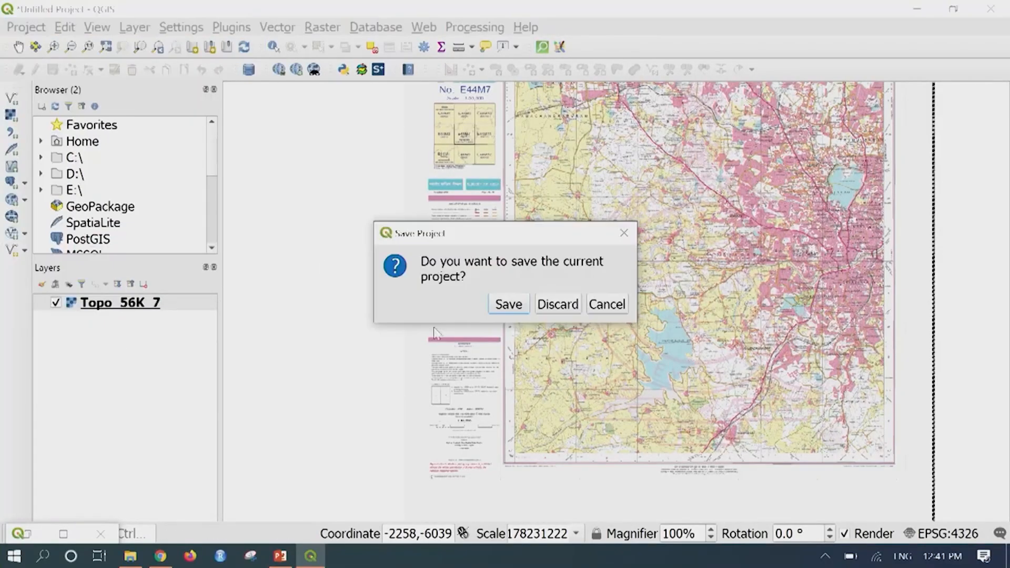
{"action": "left_click", "coordinate": [558, 305]}
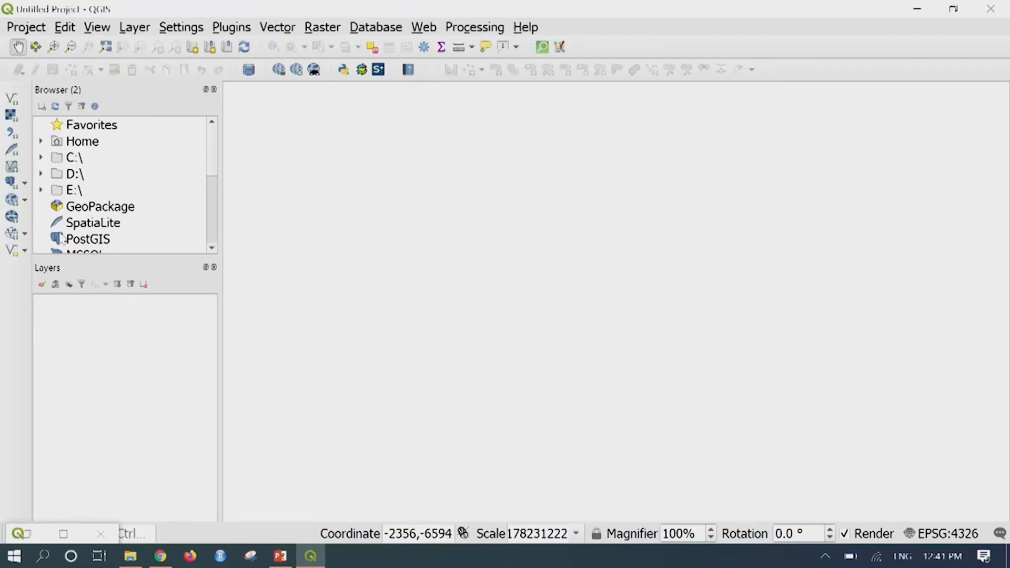
Step: Add the georeferenced raster Topo_56K_7_modified.tif from the Output folder as a raster layer
{"action": "left_click", "coordinate": [134, 26]}
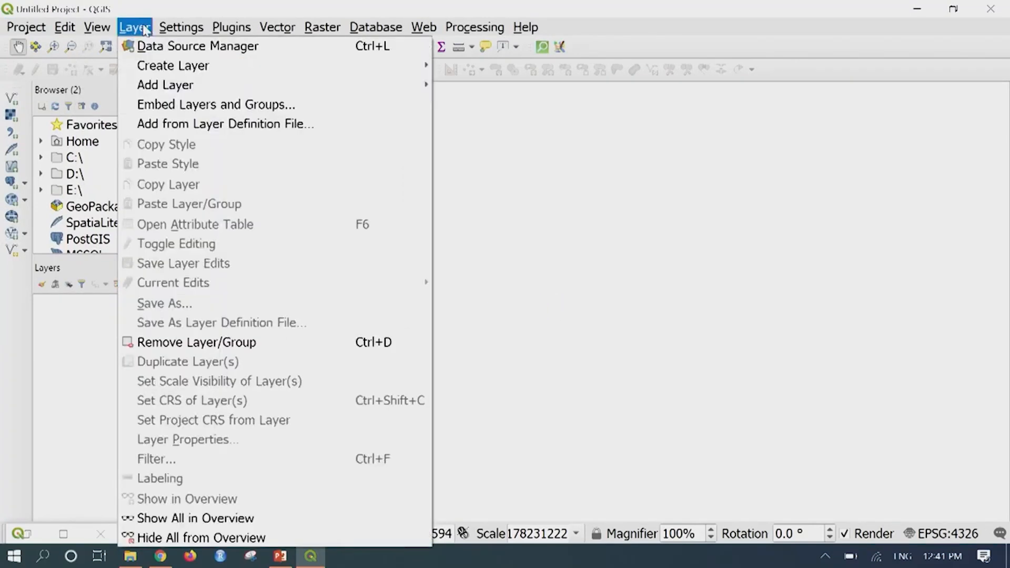
{"action": "mouse_move", "coordinate": [195, 89]}
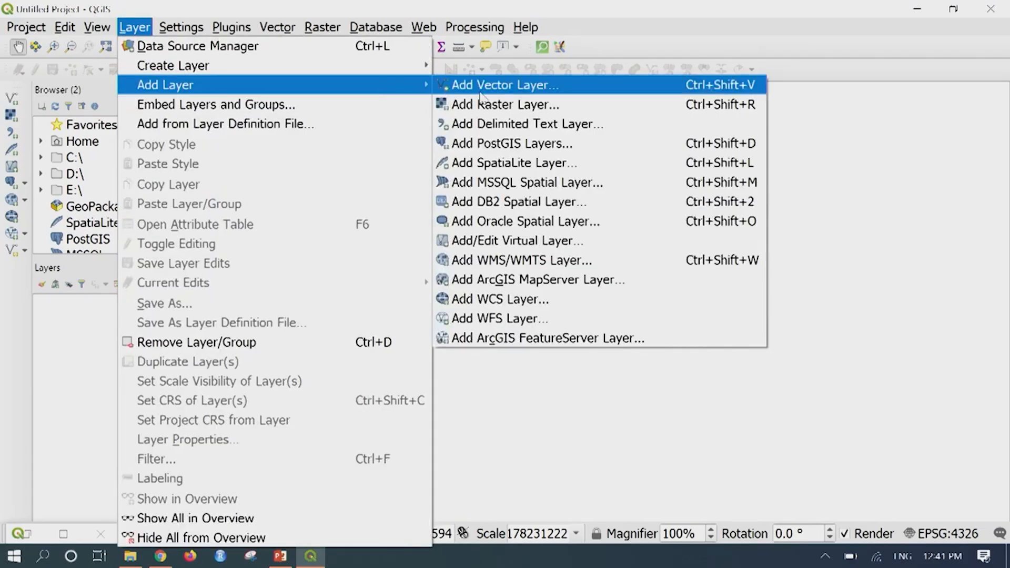
{"action": "left_click", "coordinate": [566, 114]}
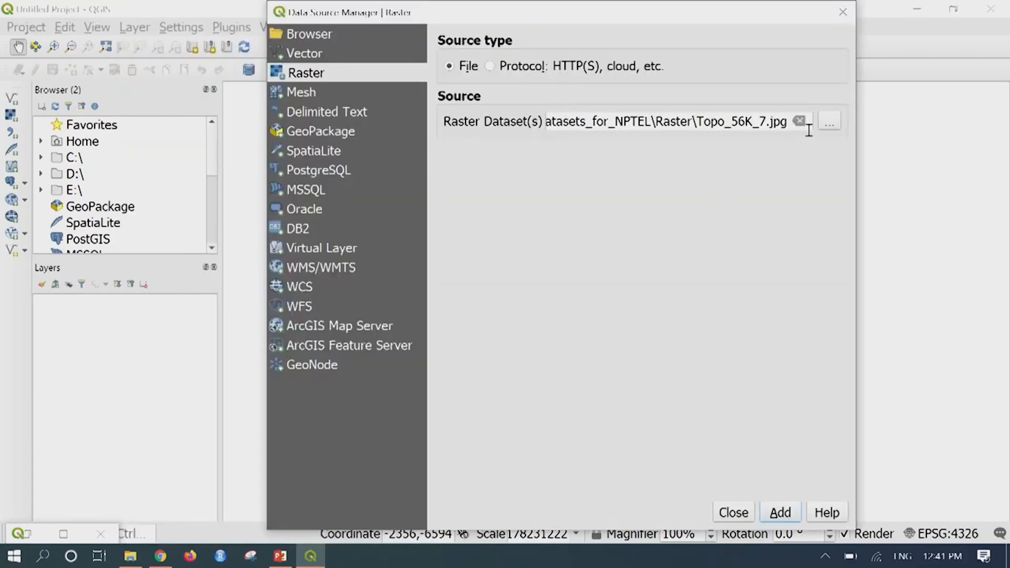
{"action": "left_click", "coordinate": [829, 122]}
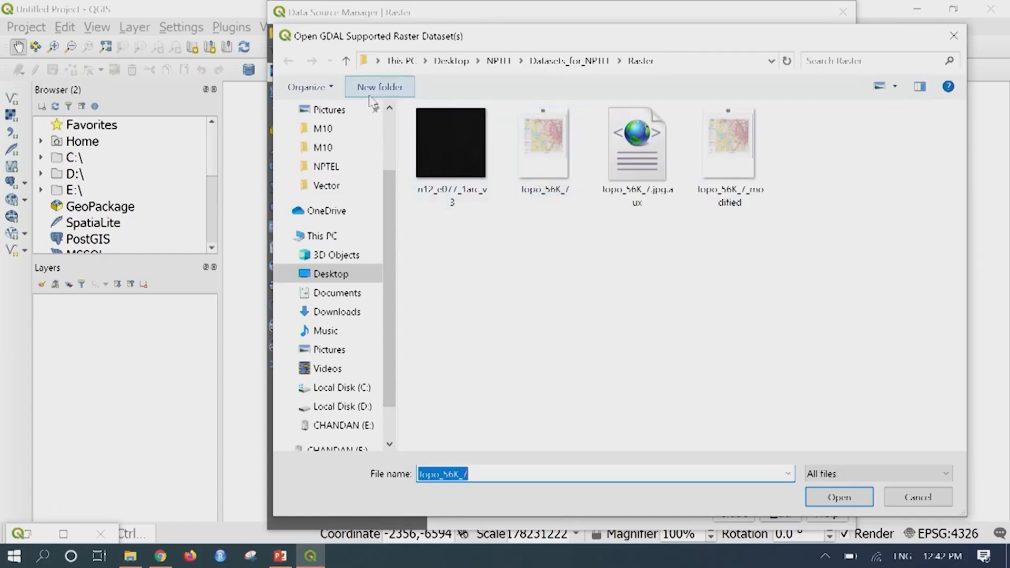
{"action": "left_click", "coordinate": [346, 61]}
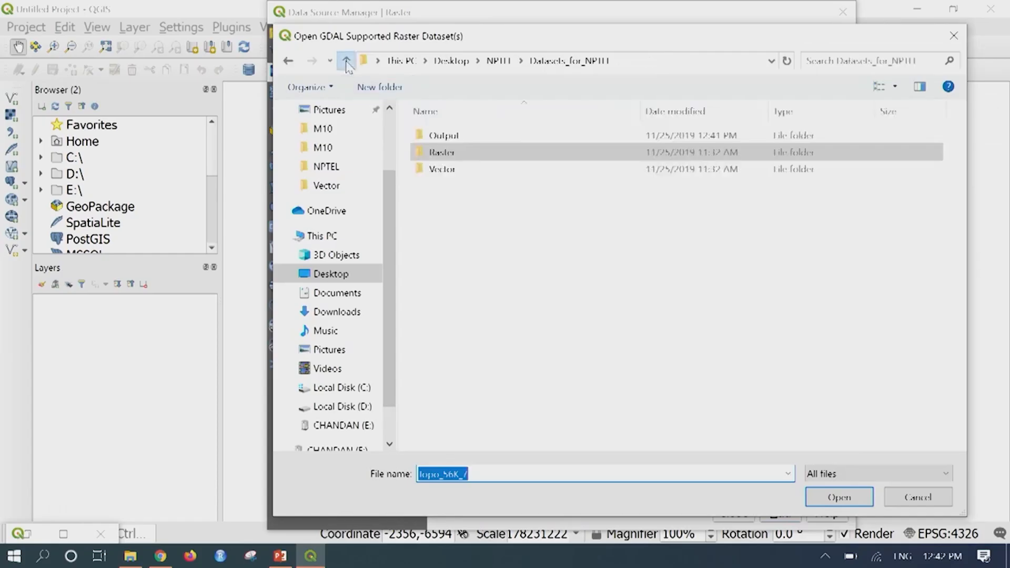
{"action": "double_click", "coordinate": [469, 136]}
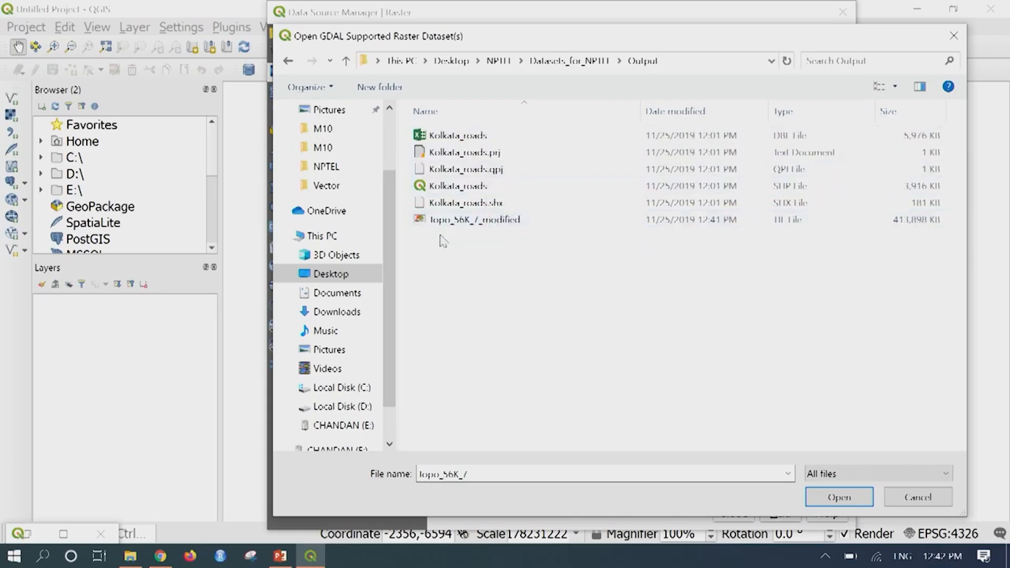
{"action": "left_click", "coordinate": [489, 227]}
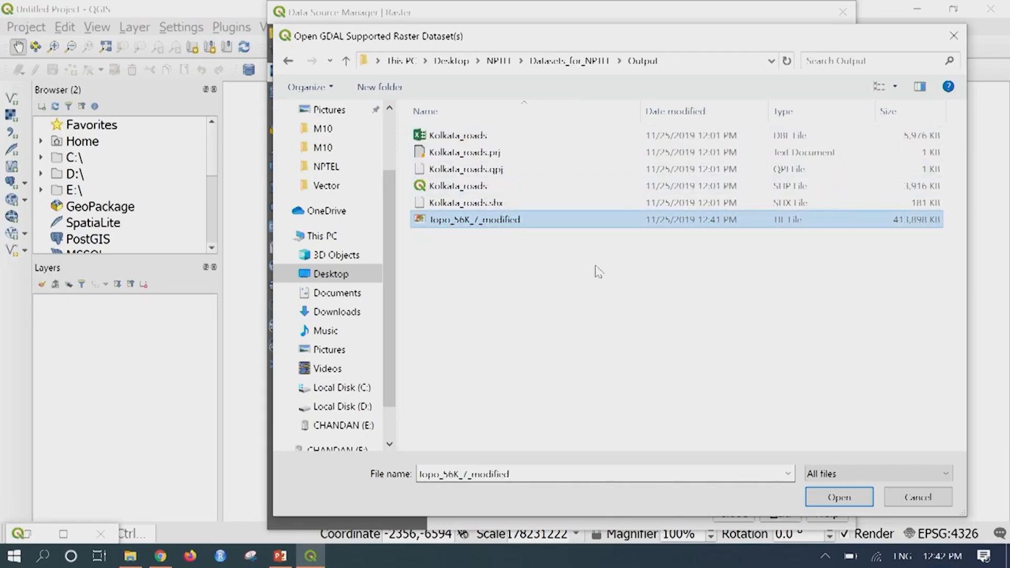
{"action": "left_click", "coordinate": [836, 497]}
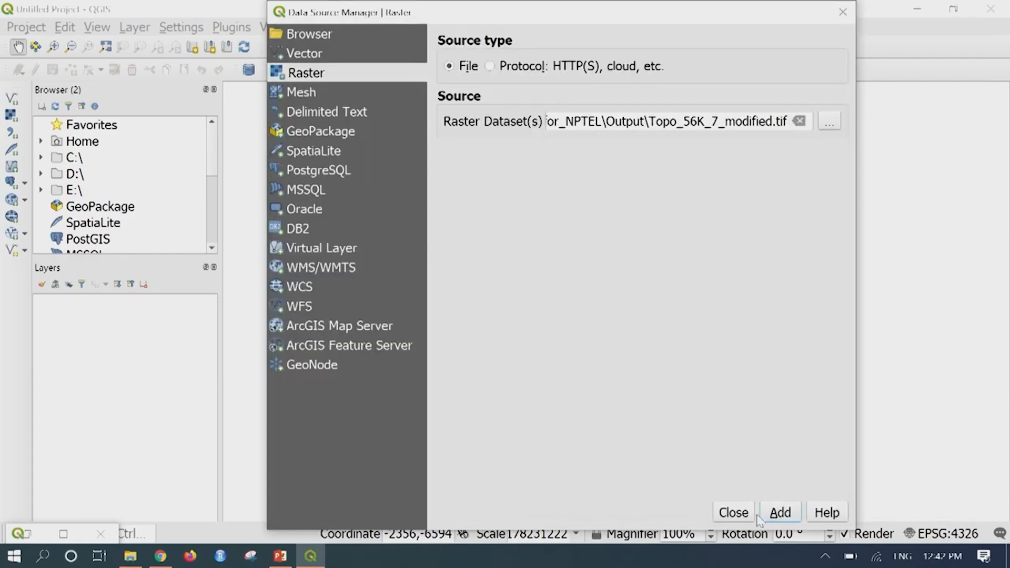
{"action": "left_click", "coordinate": [780, 513]}
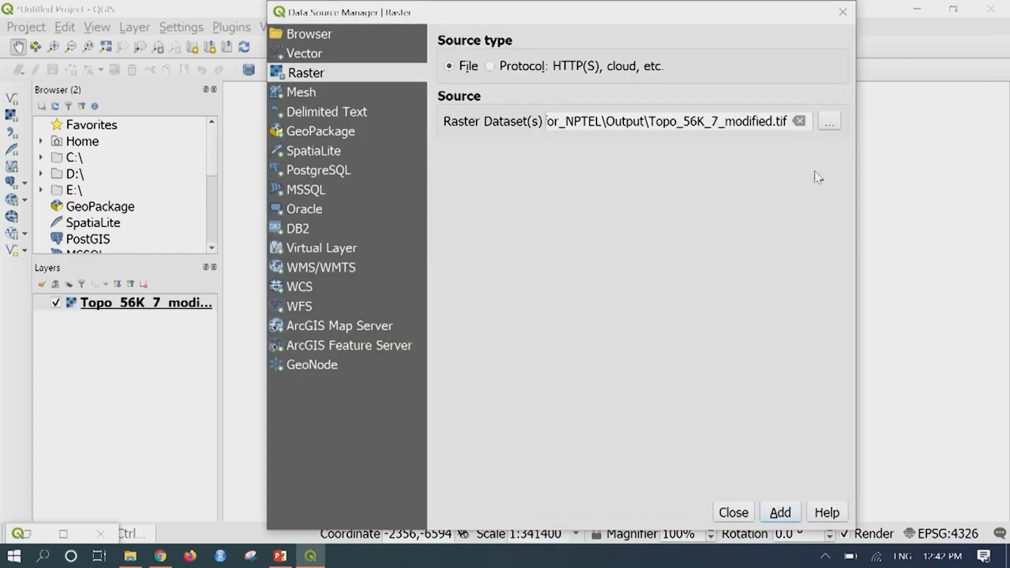
{"action": "left_click", "coordinate": [843, 12]}
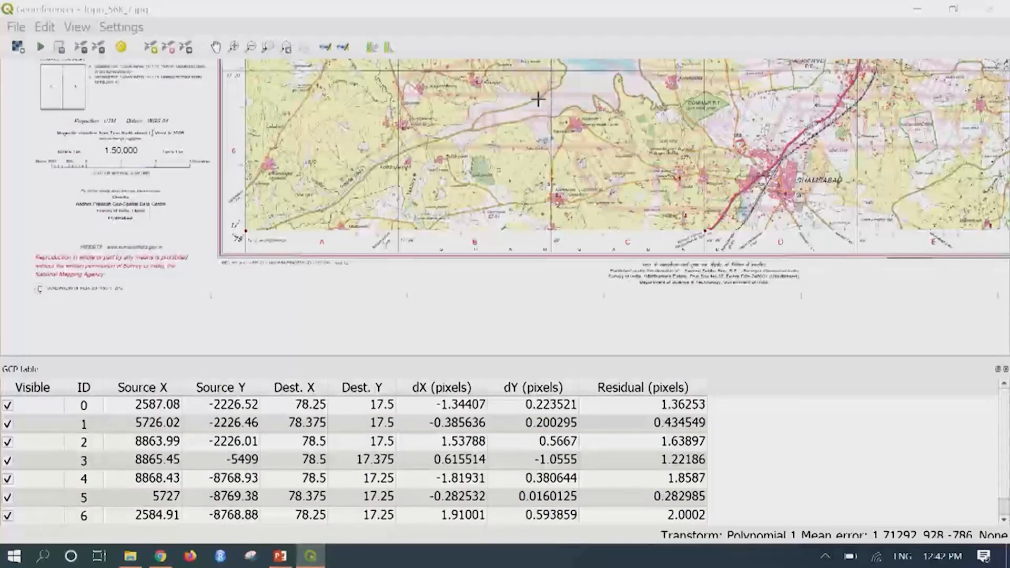
Step: Close the Georeferencer and save its GCP points
{"action": "left_click", "coordinate": [991, 9]}
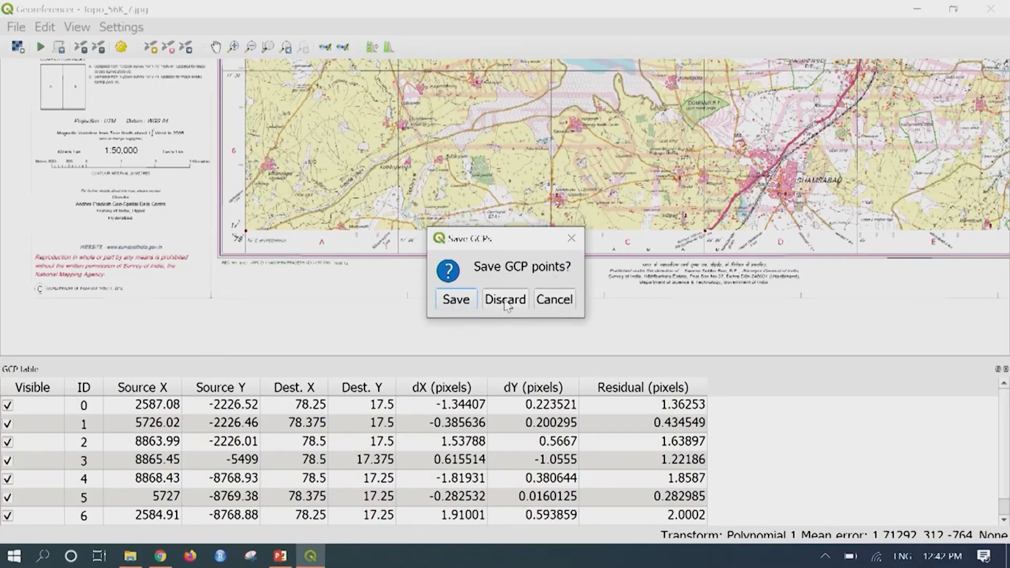
{"action": "left_click", "coordinate": [455, 300]}
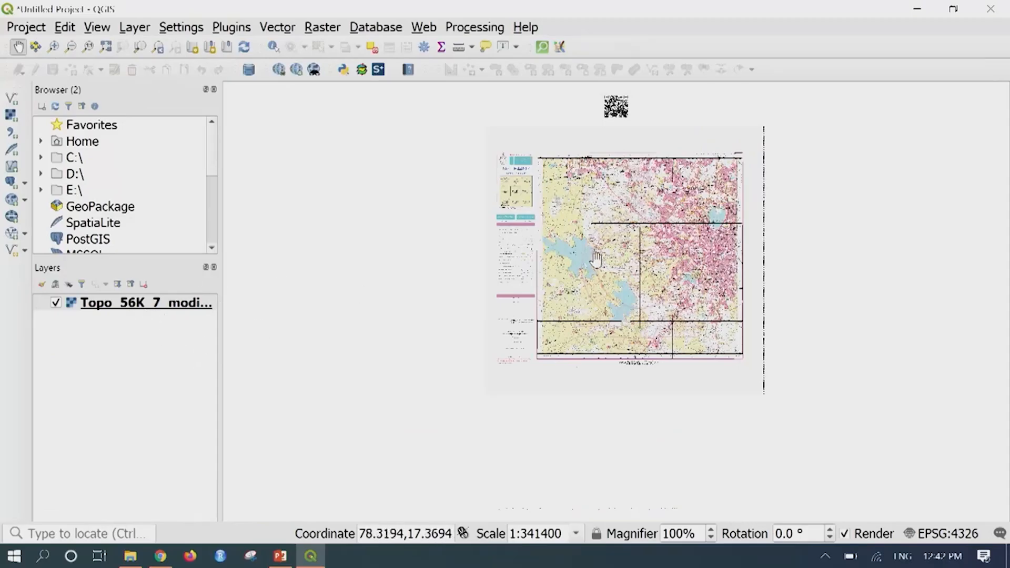
Step: Widen the Layers panel and check the CRS and extent in the Topo_56K_7_modified layer's properties
{"action": "left_click_drag", "start_coordinate": [222, 296], "coordinate": [283, 295]}
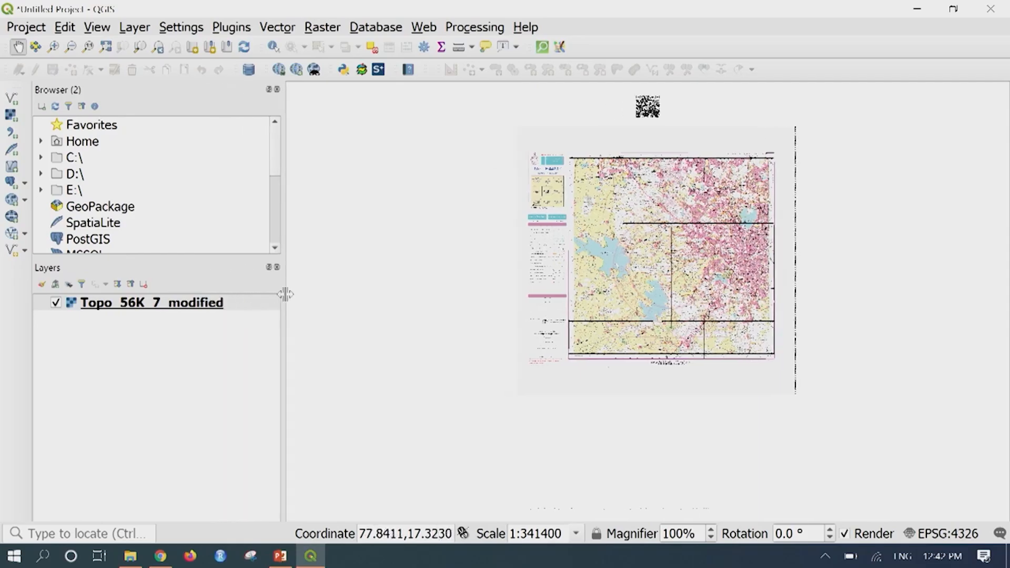
{"action": "left_click", "coordinate": [253, 305]}
{"action": "right_click", "coordinate": [252, 305]}
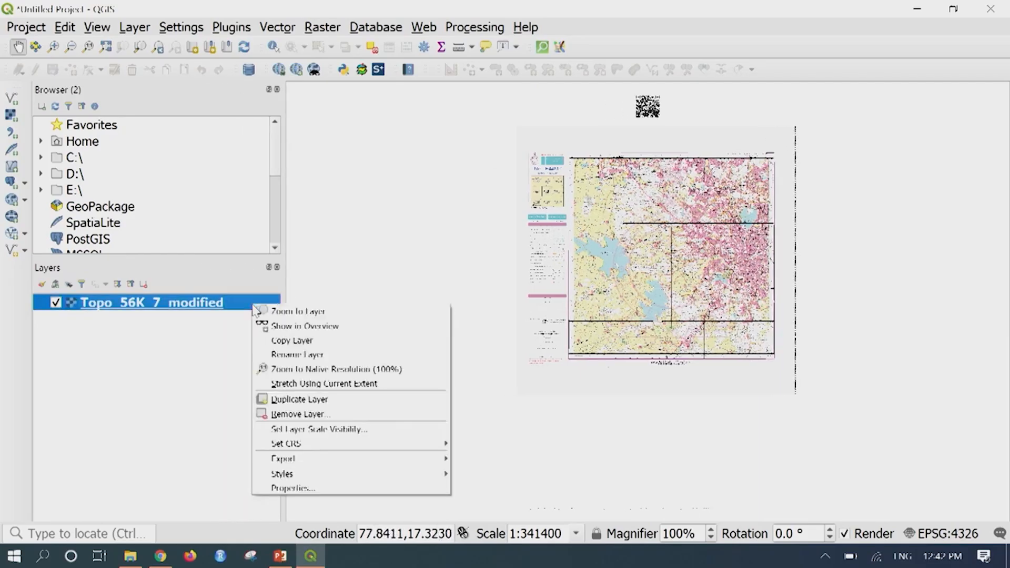
{"action": "left_click", "coordinate": [303, 489]}
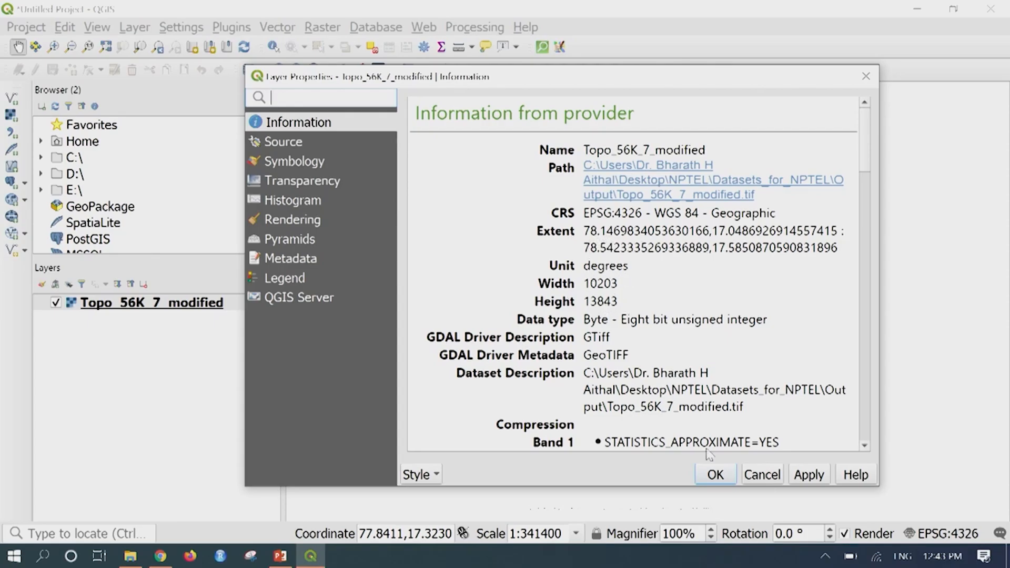
{"action": "left_click", "coordinate": [733, 476]}
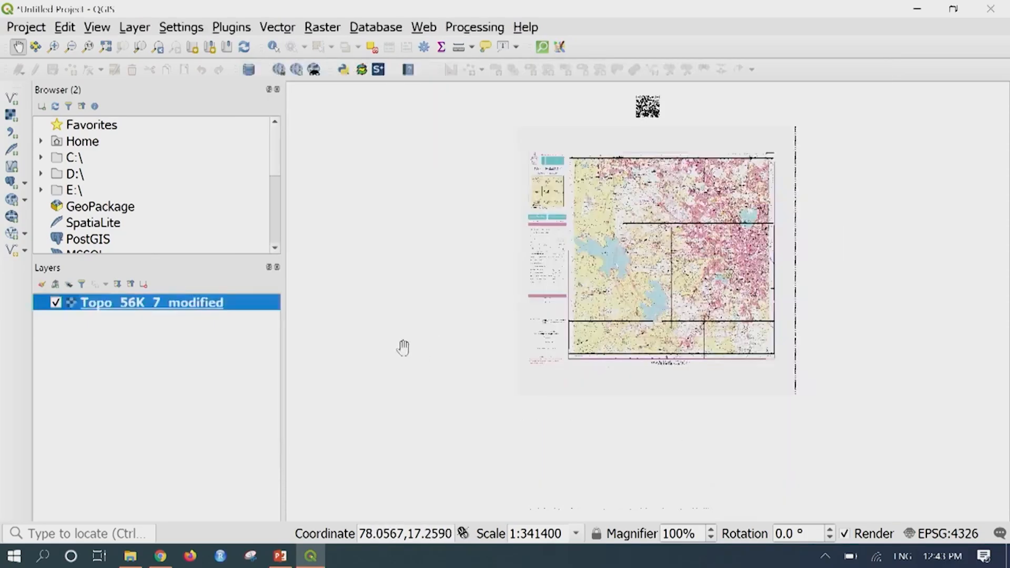
Step: Add the Google.cn Satellites basemap beneath the toposheet through the QuickMapServices search, and close the search
{"action": "scroll", "coordinate": [657, 243], "scroll_direction": "up", "scroll_amount": 1}
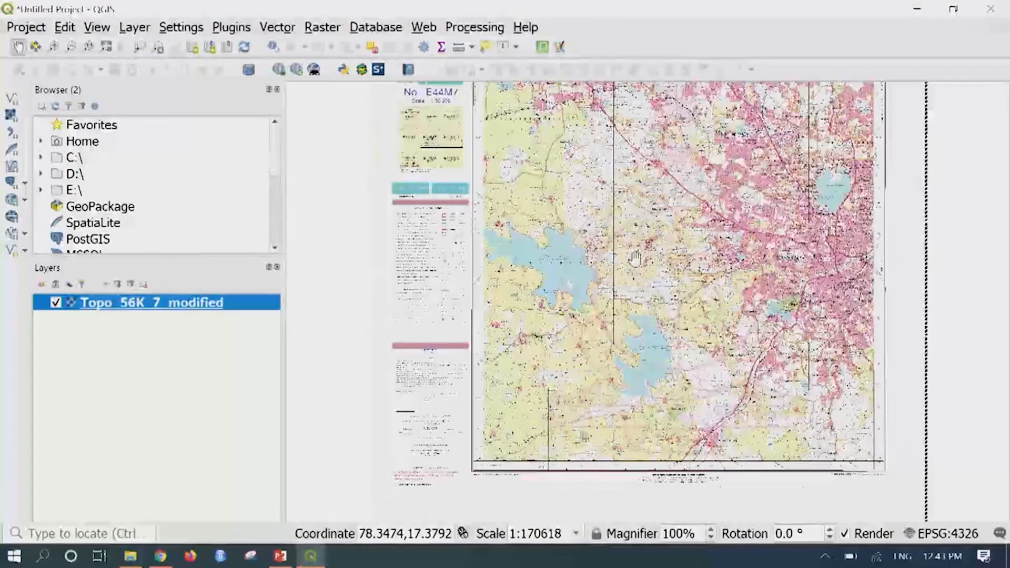
{"action": "scroll", "coordinate": [605, 272], "scroll_direction": "up", "scroll_amount": 1}
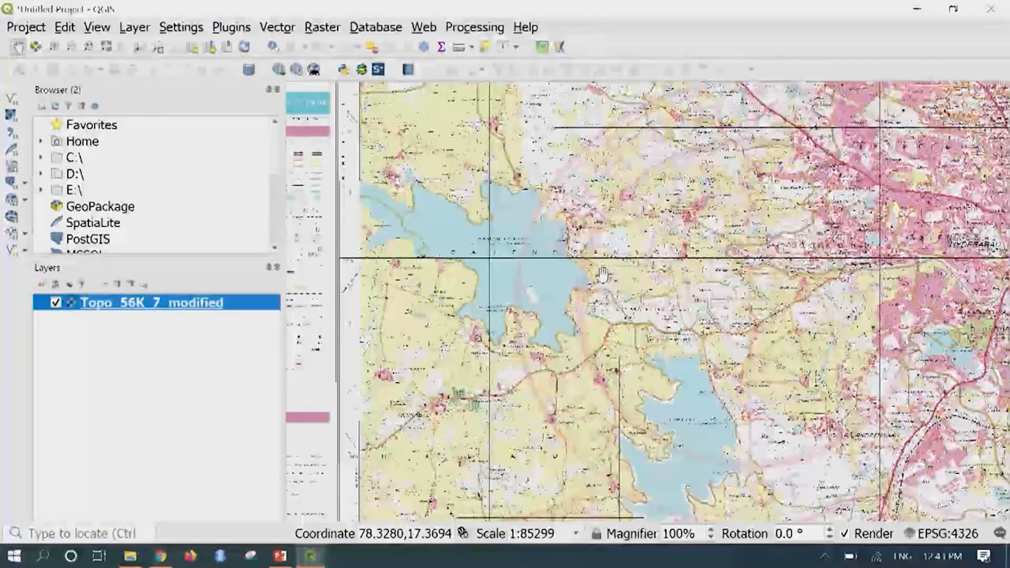
{"action": "scroll", "coordinate": [592, 274], "scroll_direction": "down", "scroll_amount": 1}
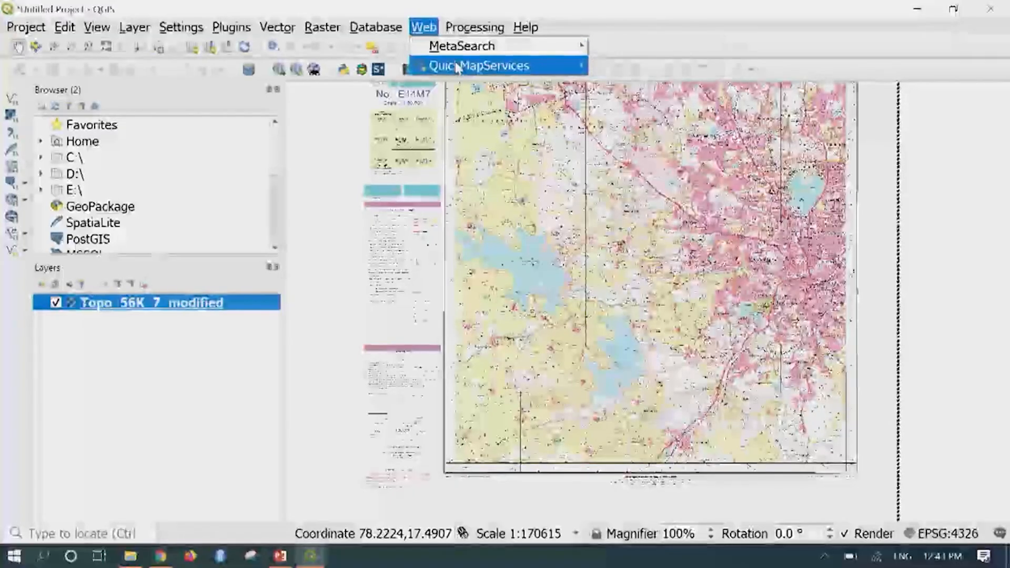
{"action": "mouse_move", "coordinate": [420, 65]}
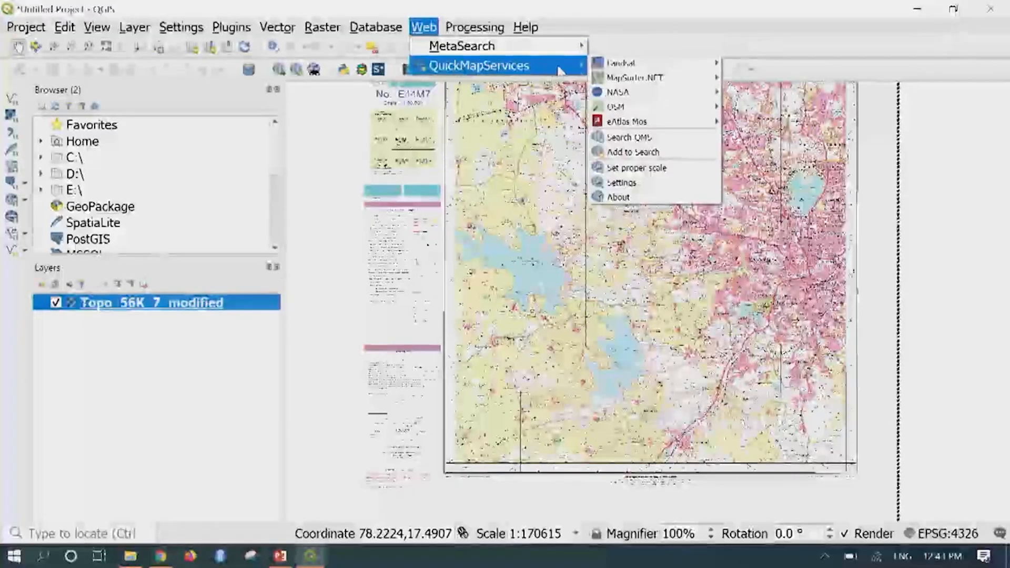
{"action": "left_click", "coordinate": [644, 137]}
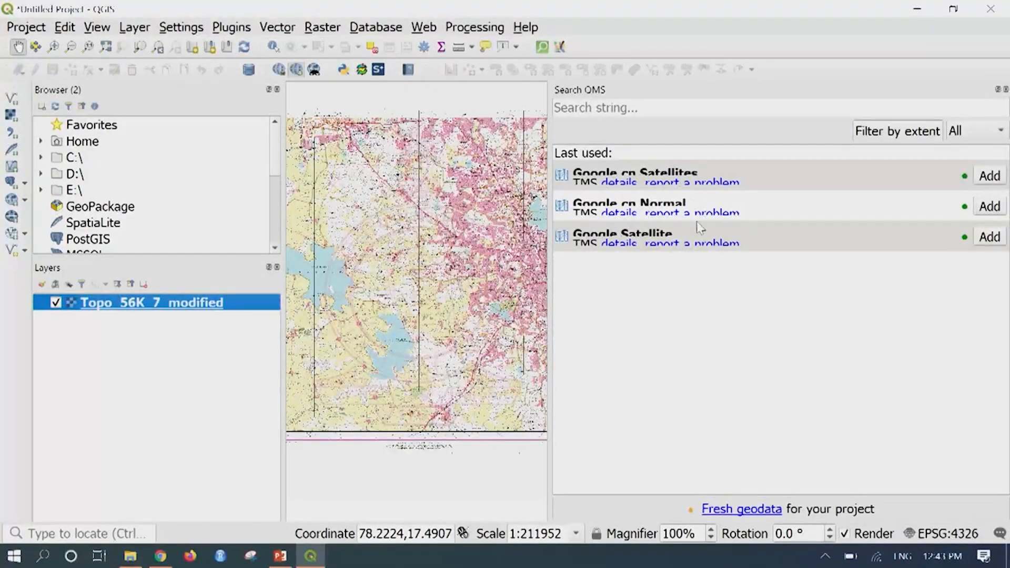
{"action": "left_click", "coordinate": [983, 176]}
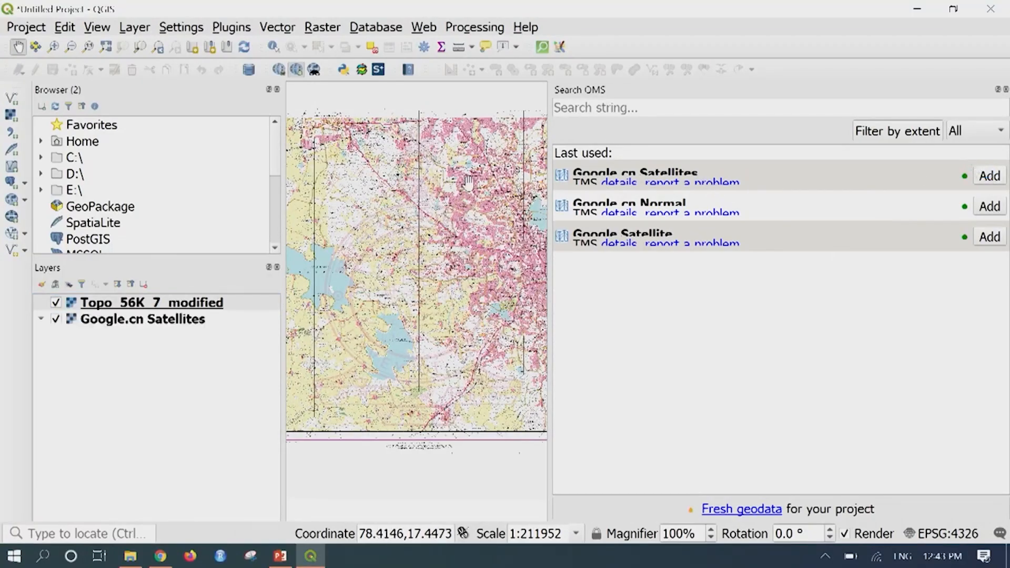
{"action": "left_click", "coordinate": [1005, 90]}
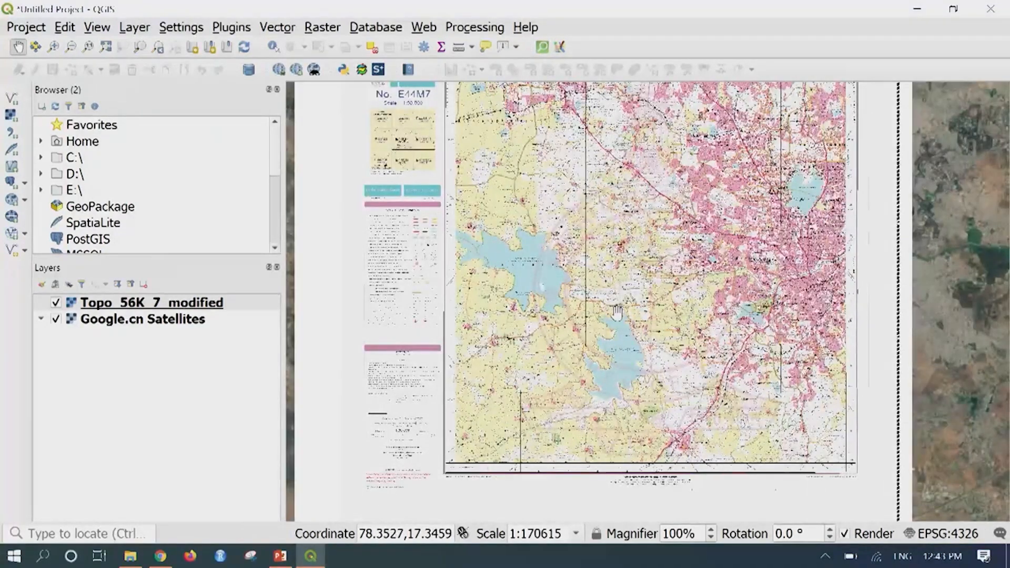
Step: Compare the Hussain Sagar lake on the toposheet with the satellite imagery by toggling the visibility of Topo_56K_7_modified
{"action": "scroll", "coordinate": [625, 309], "scroll_direction": "down", "scroll_amount": 1}
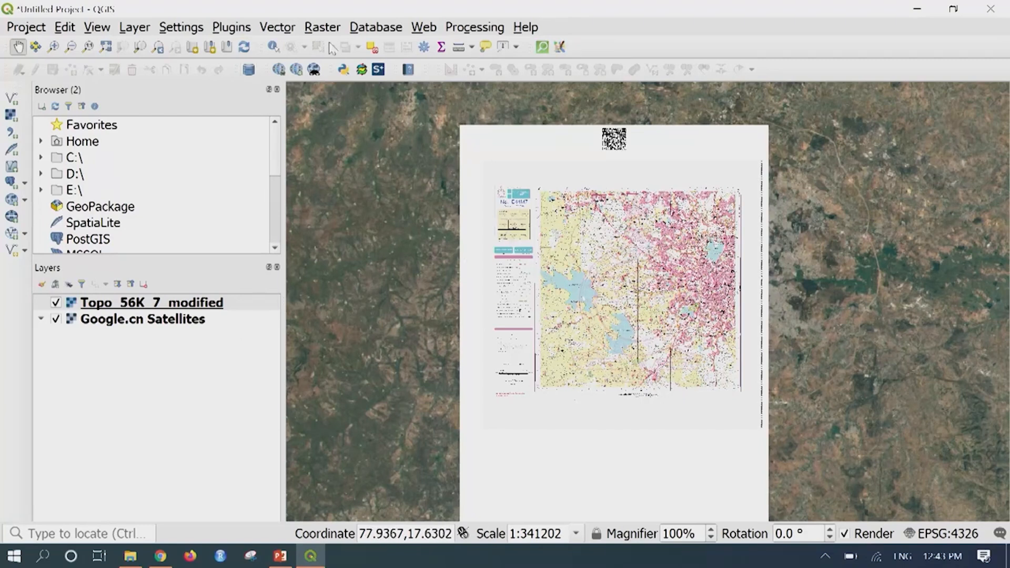
{"action": "left_click", "coordinate": [55, 47]}
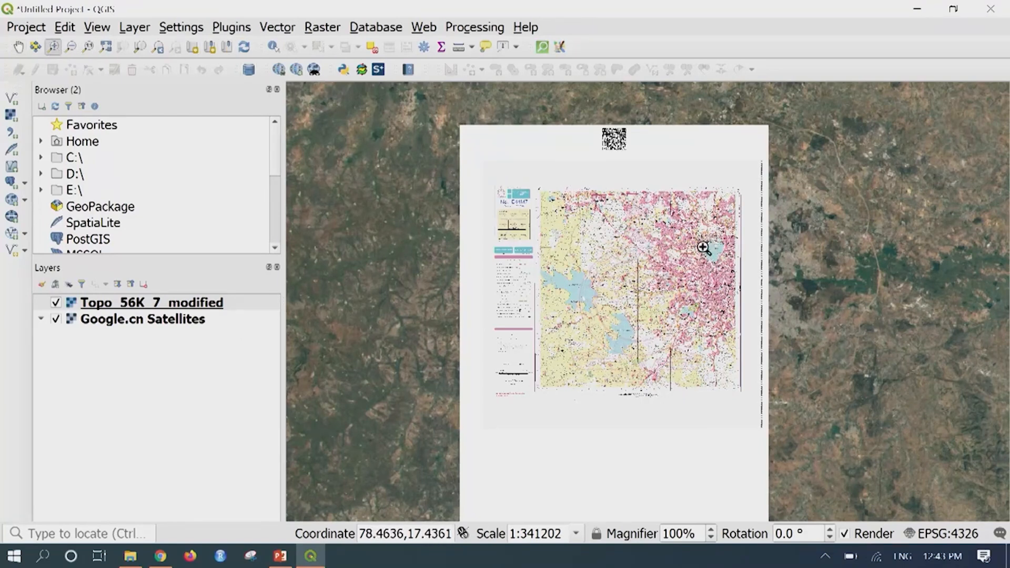
{"action": "left_click_drag", "start_coordinate": [683, 216], "coordinate": [739, 288]}
{"action": "left_click_drag", "start_coordinate": [578, 191], "coordinate": [752, 385]}
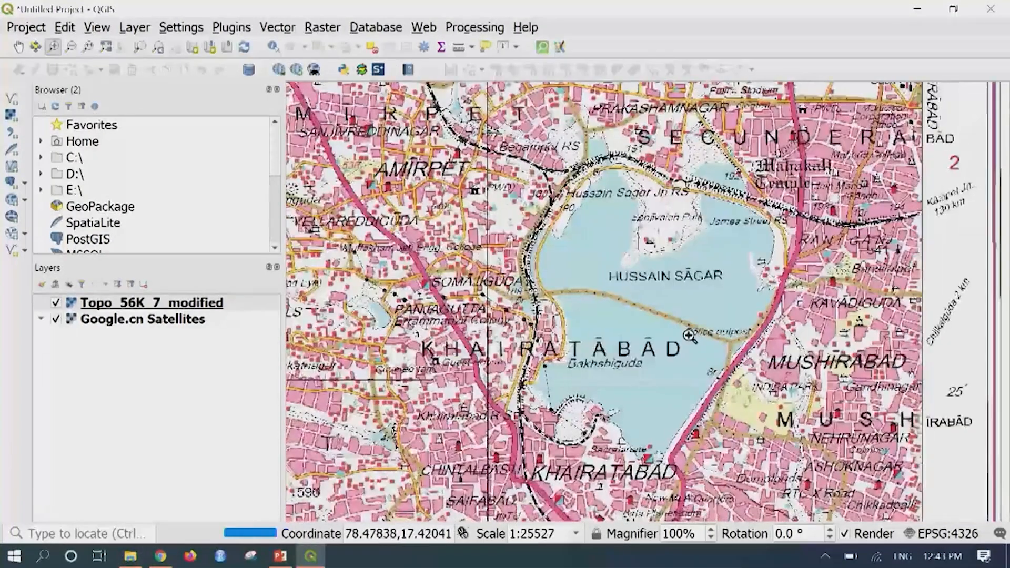
{"action": "left_click_drag", "start_coordinate": [480, 128], "coordinate": [820, 476]}
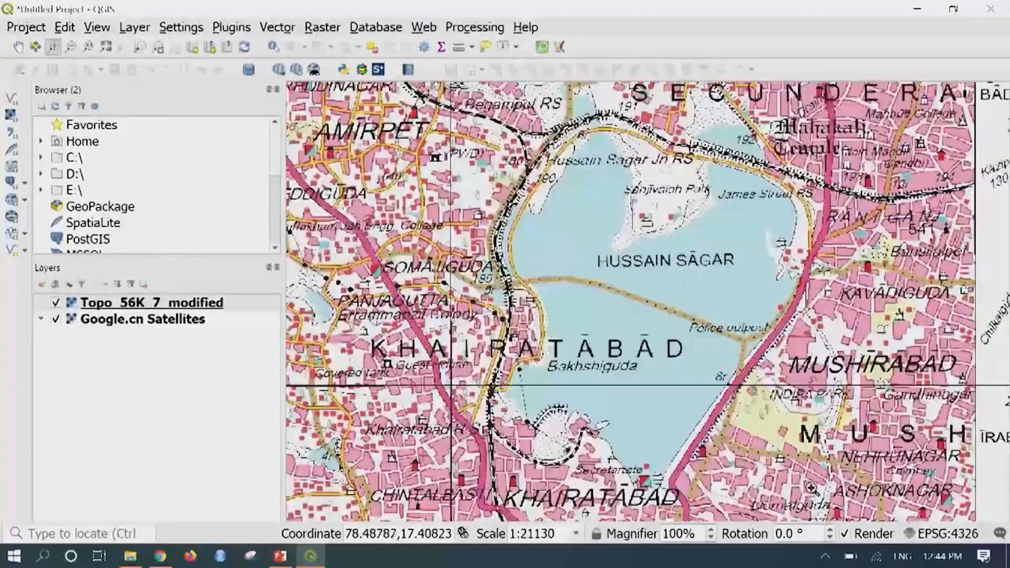
{"action": "left_click", "coordinate": [55, 303]}
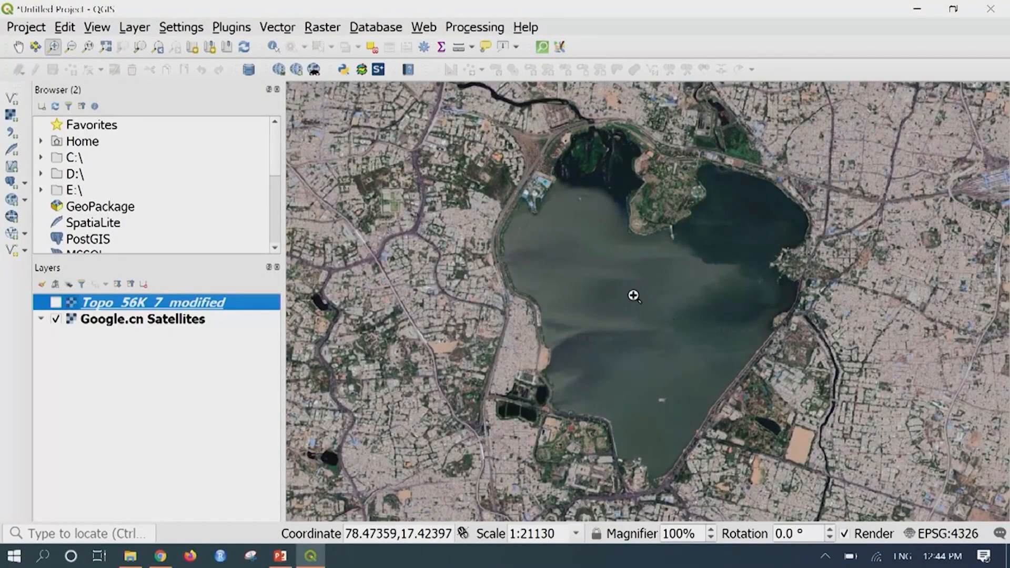
{"action": "left_click", "coordinate": [55, 303]}
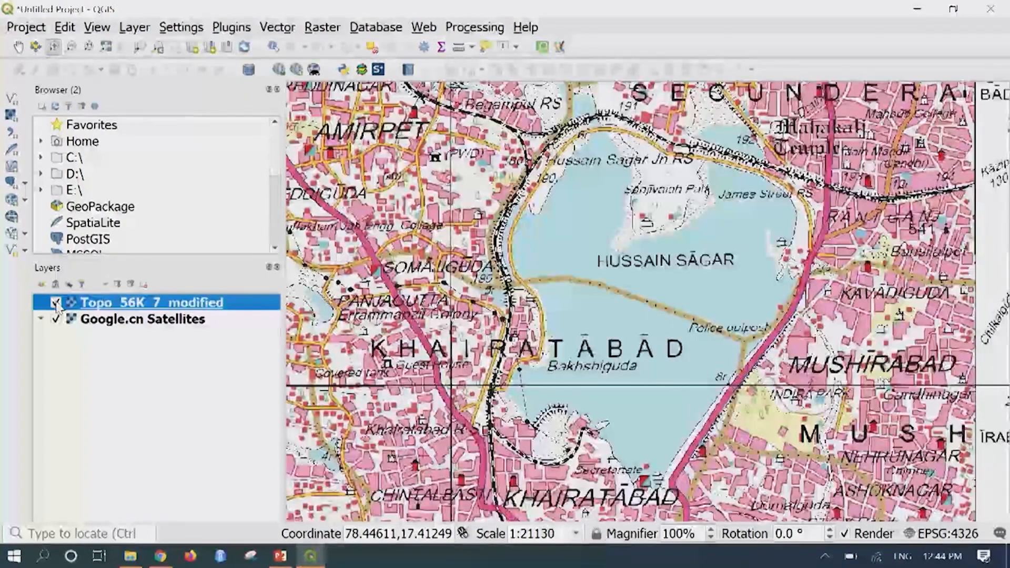
{"action": "left_click", "coordinate": [56, 304]}
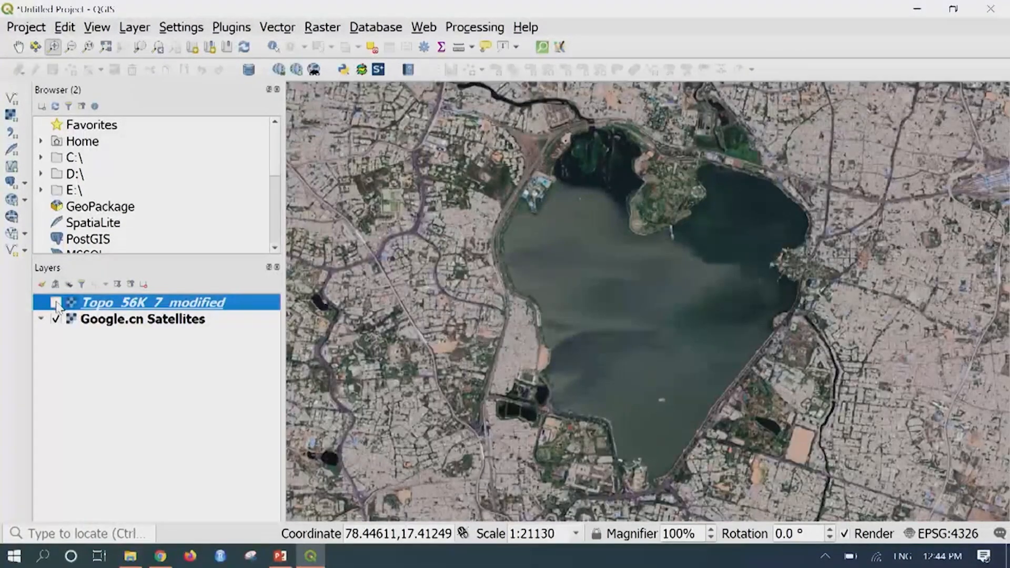
{"action": "left_click", "coordinate": [55, 303]}
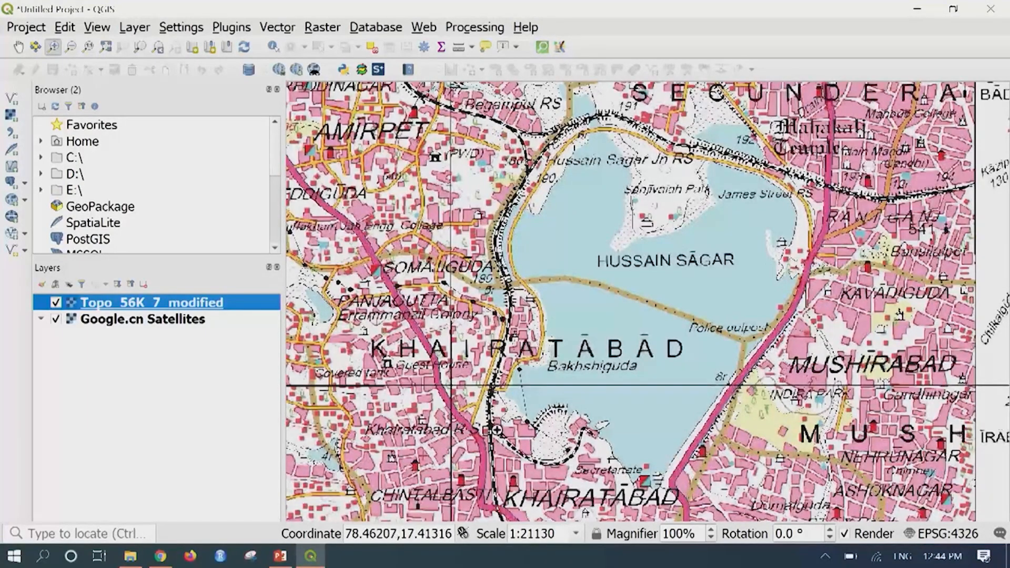
Step: Examine the road junction southwest of Hussain Sagar at close range, hiding and showing Topo_56K_7_modified to compare its alignment with the imagery
{"action": "left_click_drag", "start_coordinate": [459, 412], "coordinate": [483, 451]}
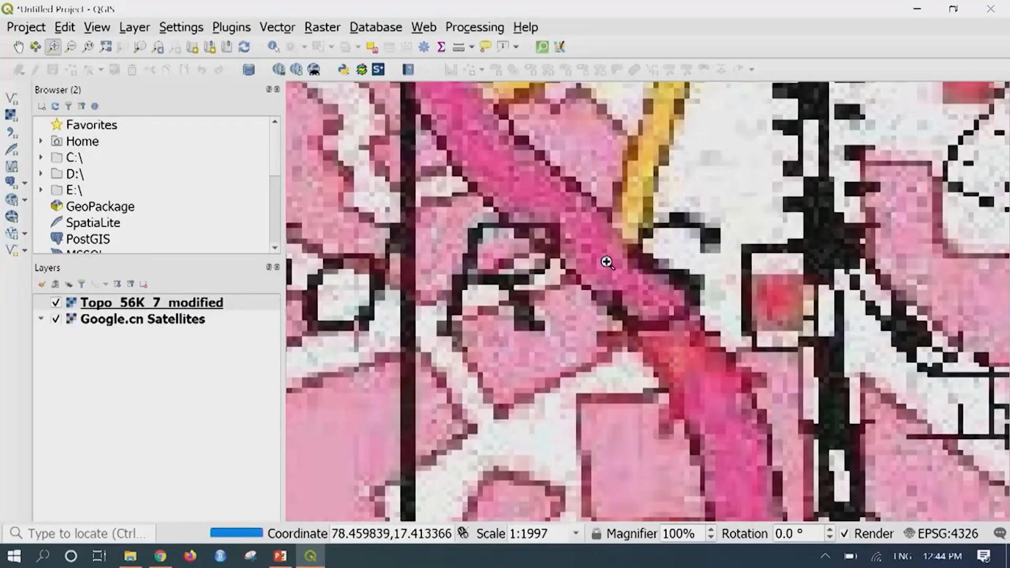
{"action": "left_click_drag", "start_coordinate": [506, 152], "coordinate": [726, 341]}
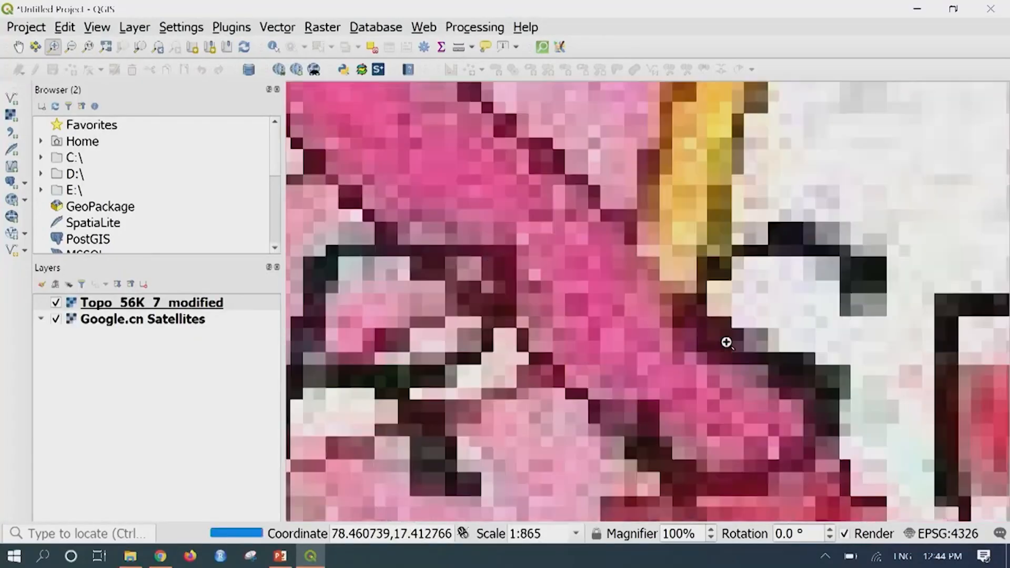
{"action": "left_click", "coordinate": [56, 303]}
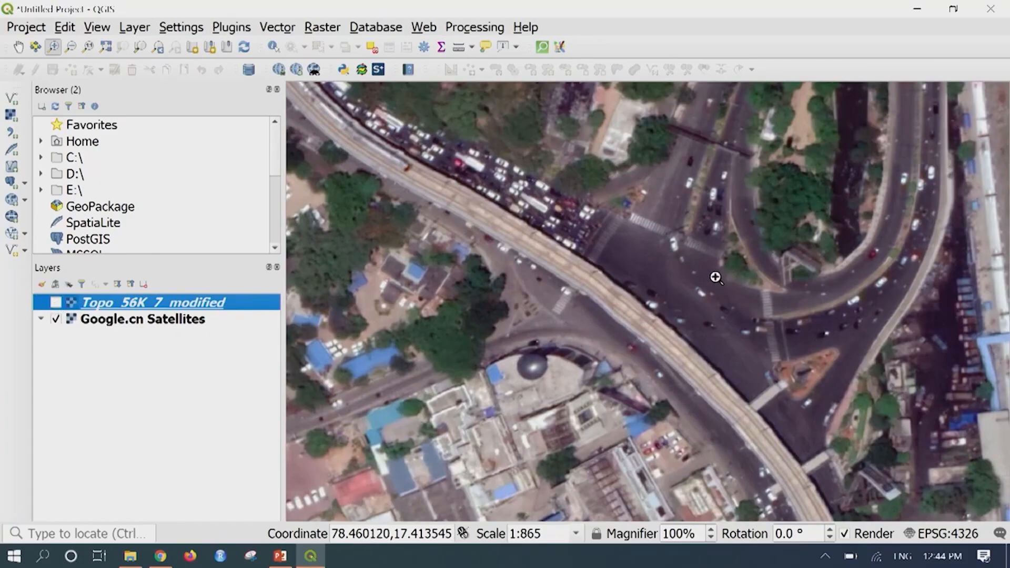
{"action": "scroll", "coordinate": [656, 289], "scroll_direction": "down", "scroll_amount": 1}
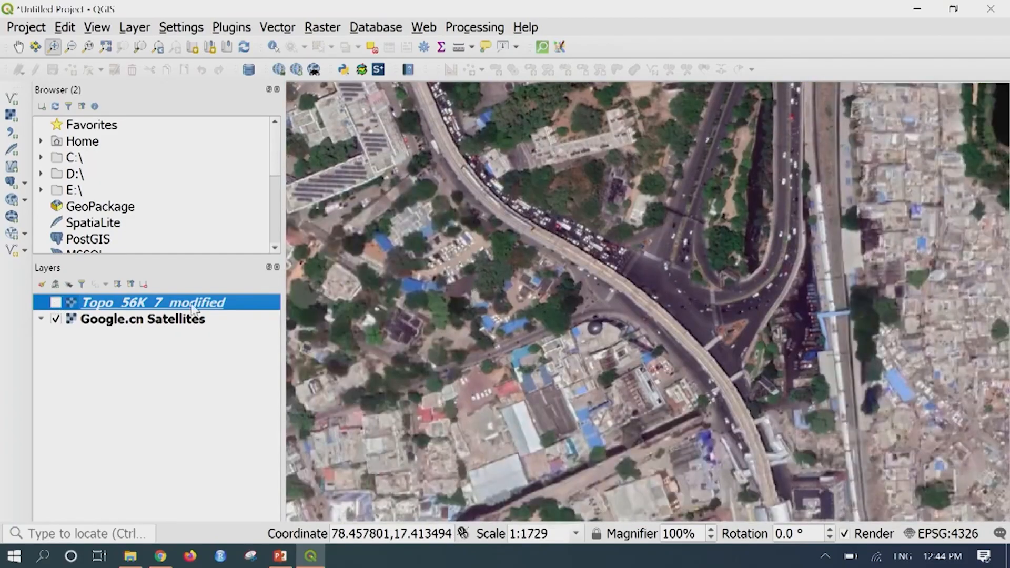
{"action": "left_click", "coordinate": [56, 302]}
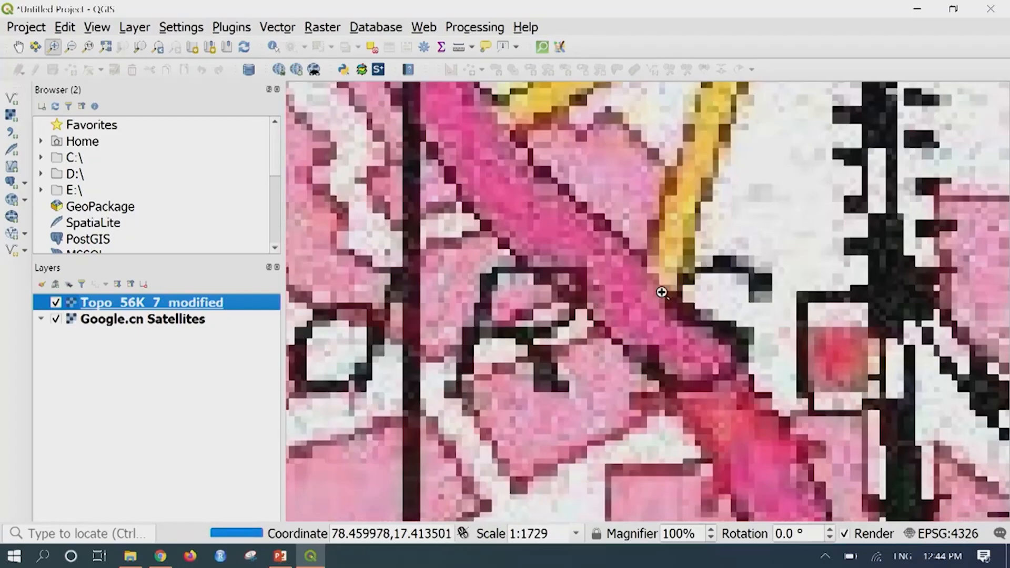
{"action": "scroll", "coordinate": [628, 297], "scroll_direction": "down", "scroll_amount": 2}
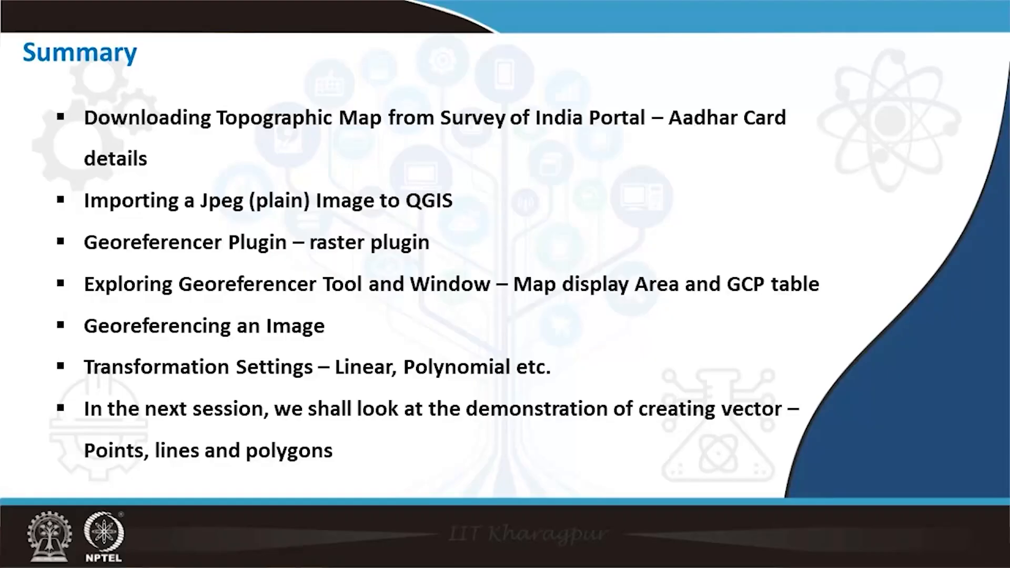